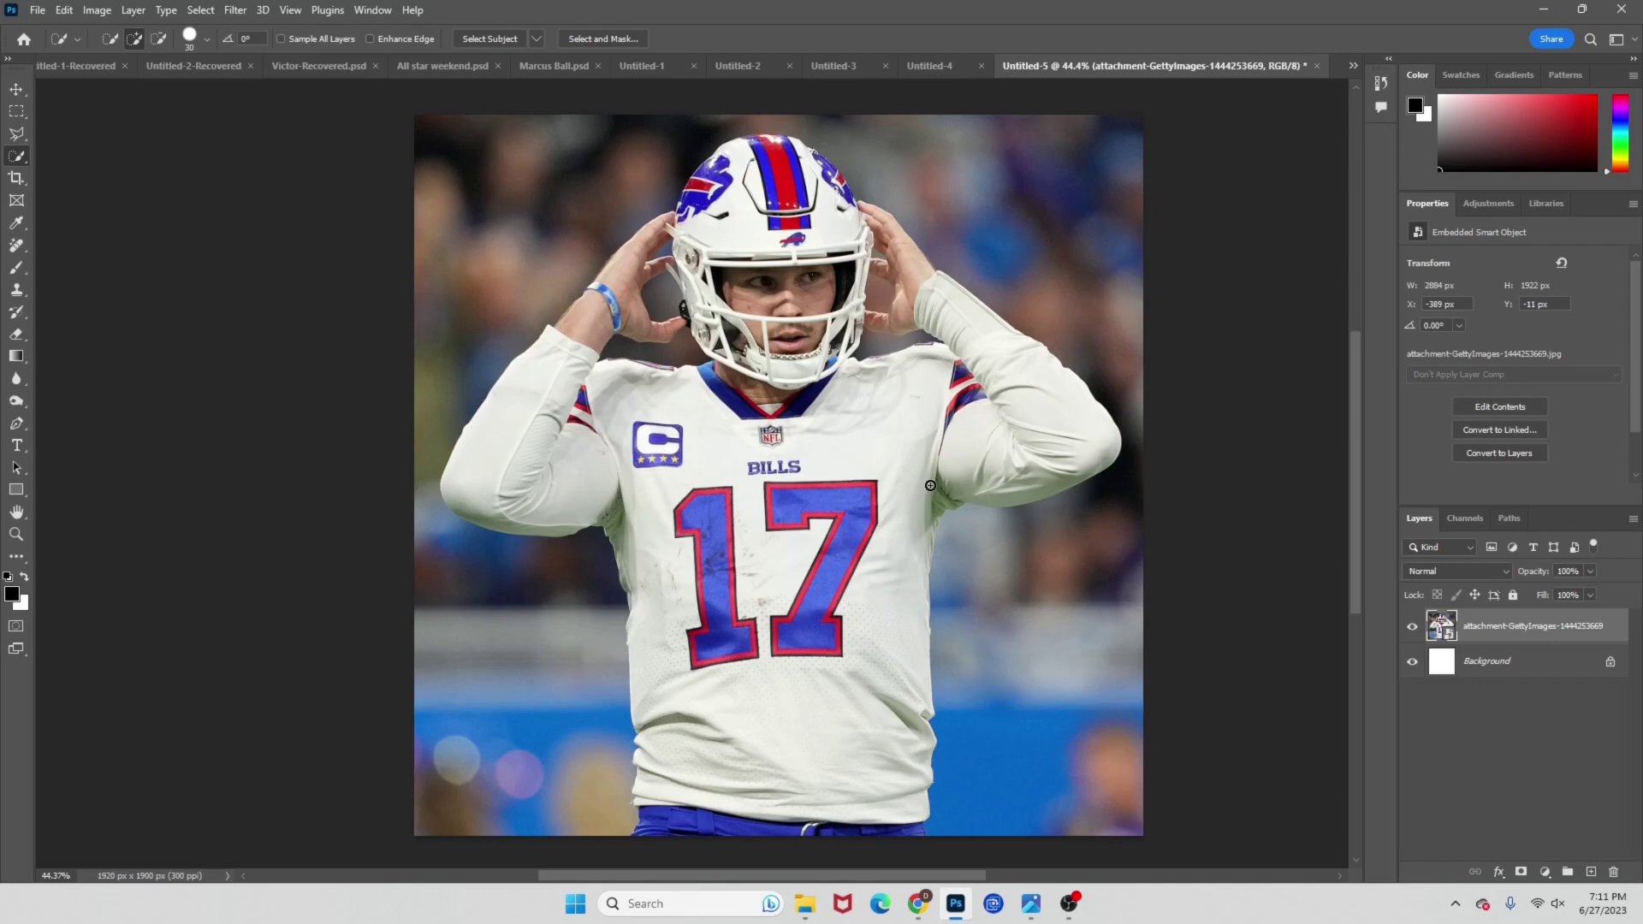
Open the Camera Raw Filter and set Contrast +20, Highlights -12, Shadows +14, Texture +23 and Clarity +24.
{"action": "left_click", "coordinate": [228, 13]}
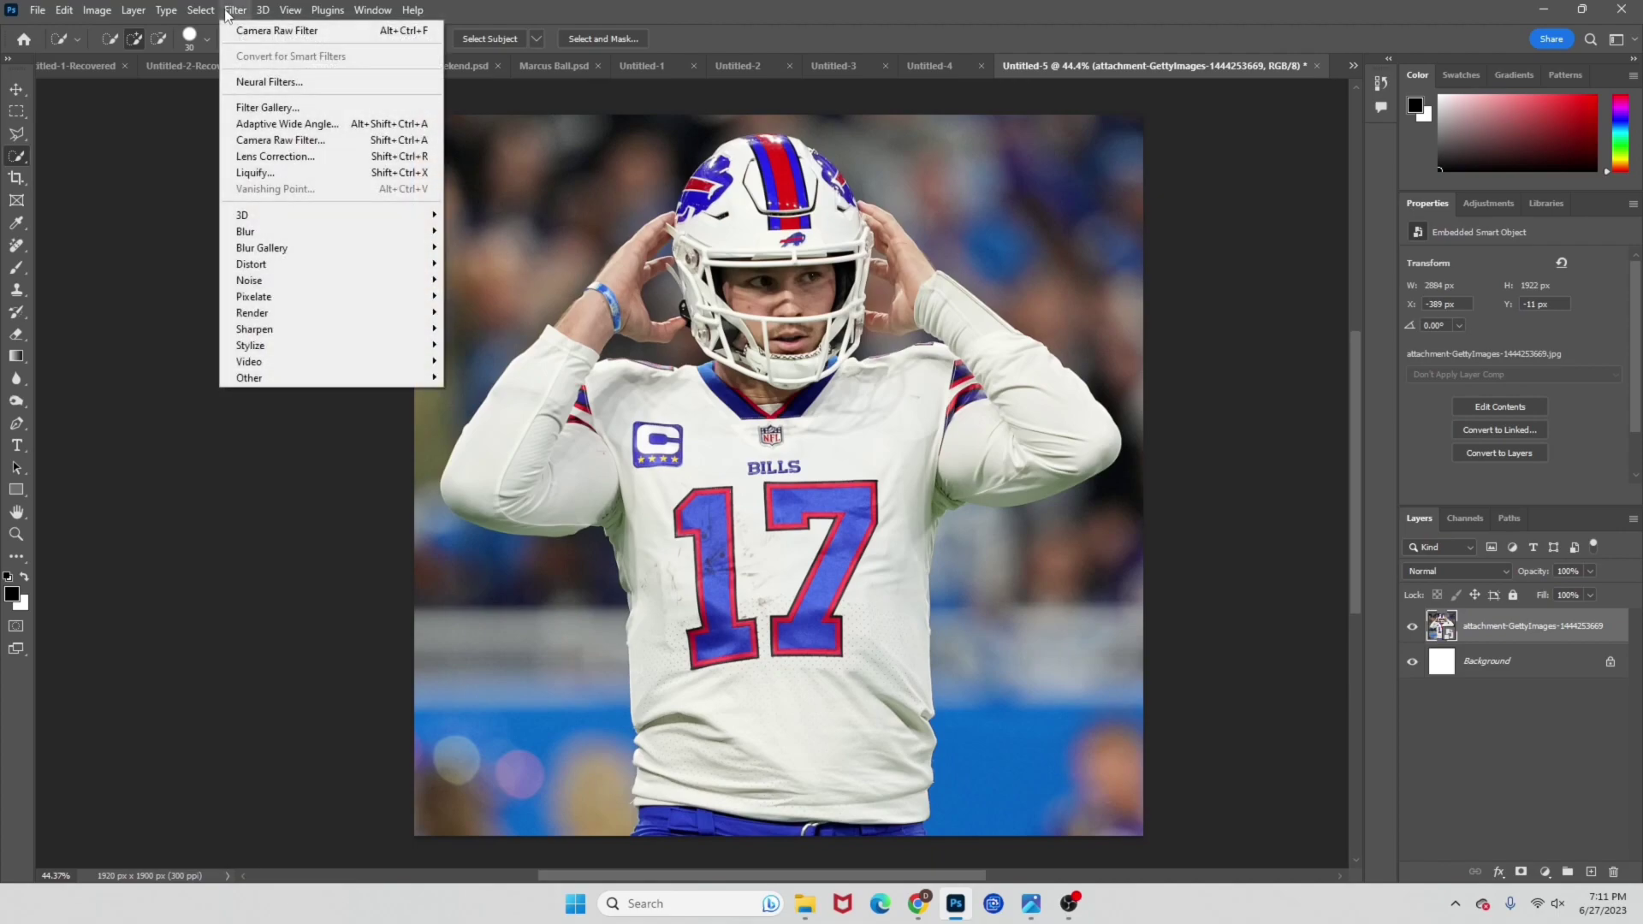
{"action": "left_click", "coordinate": [282, 142]}
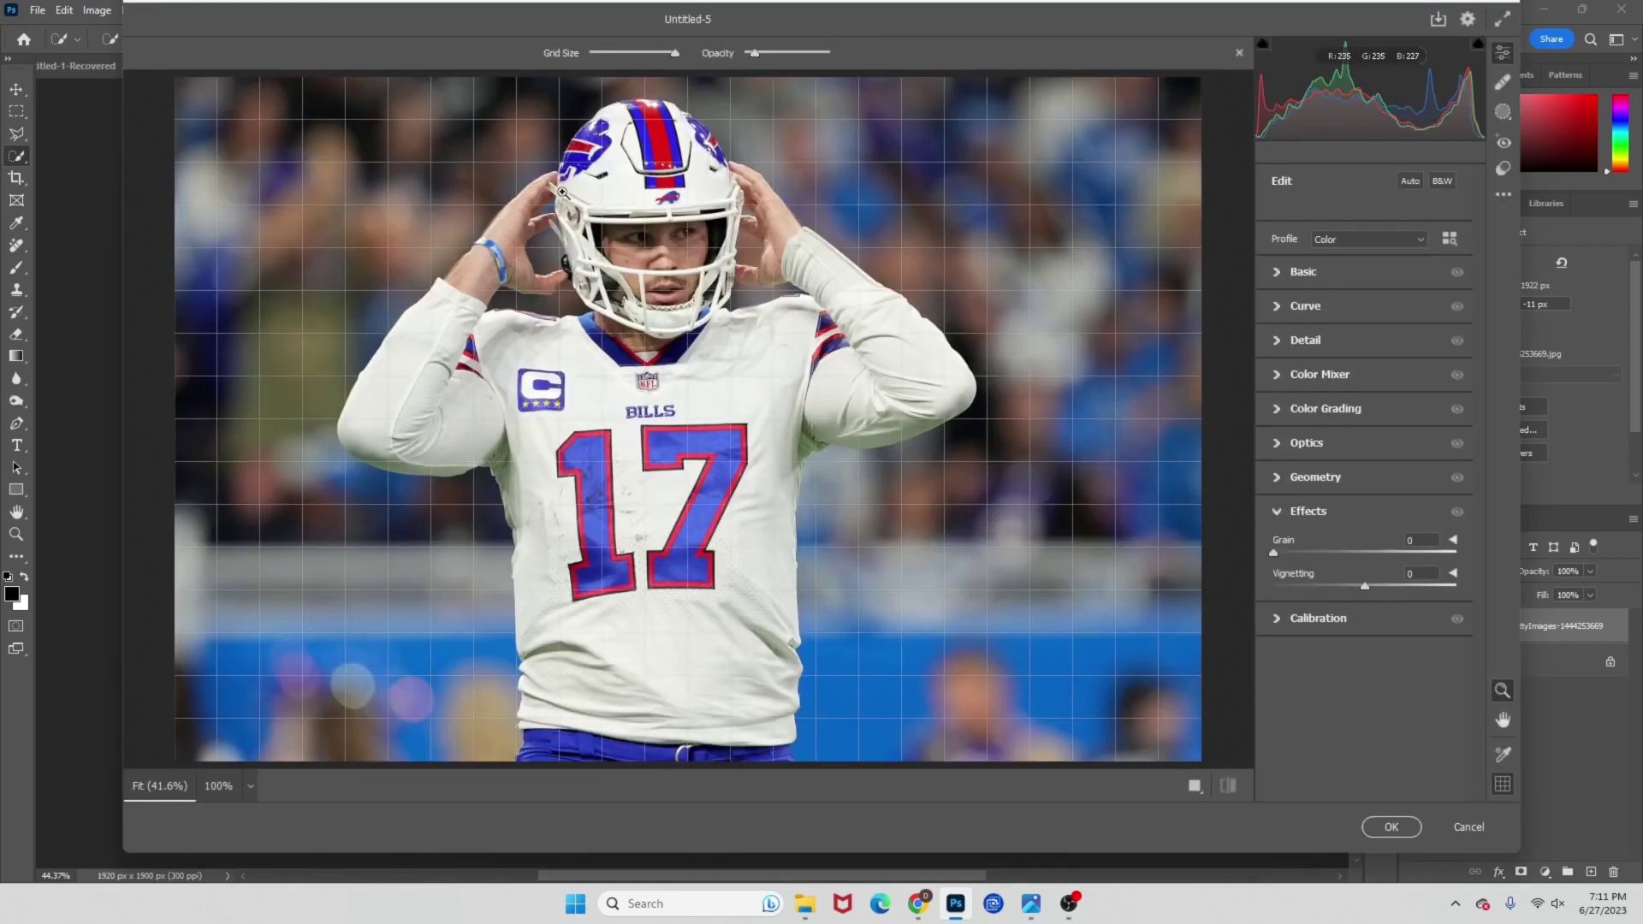
{"action": "scroll", "coordinate": [562, 192], "scroll_direction": "up", "scroll_amount": 1}
{"action": "scroll", "coordinate": [639, 221], "scroll_direction": "up", "scroll_amount": 5}
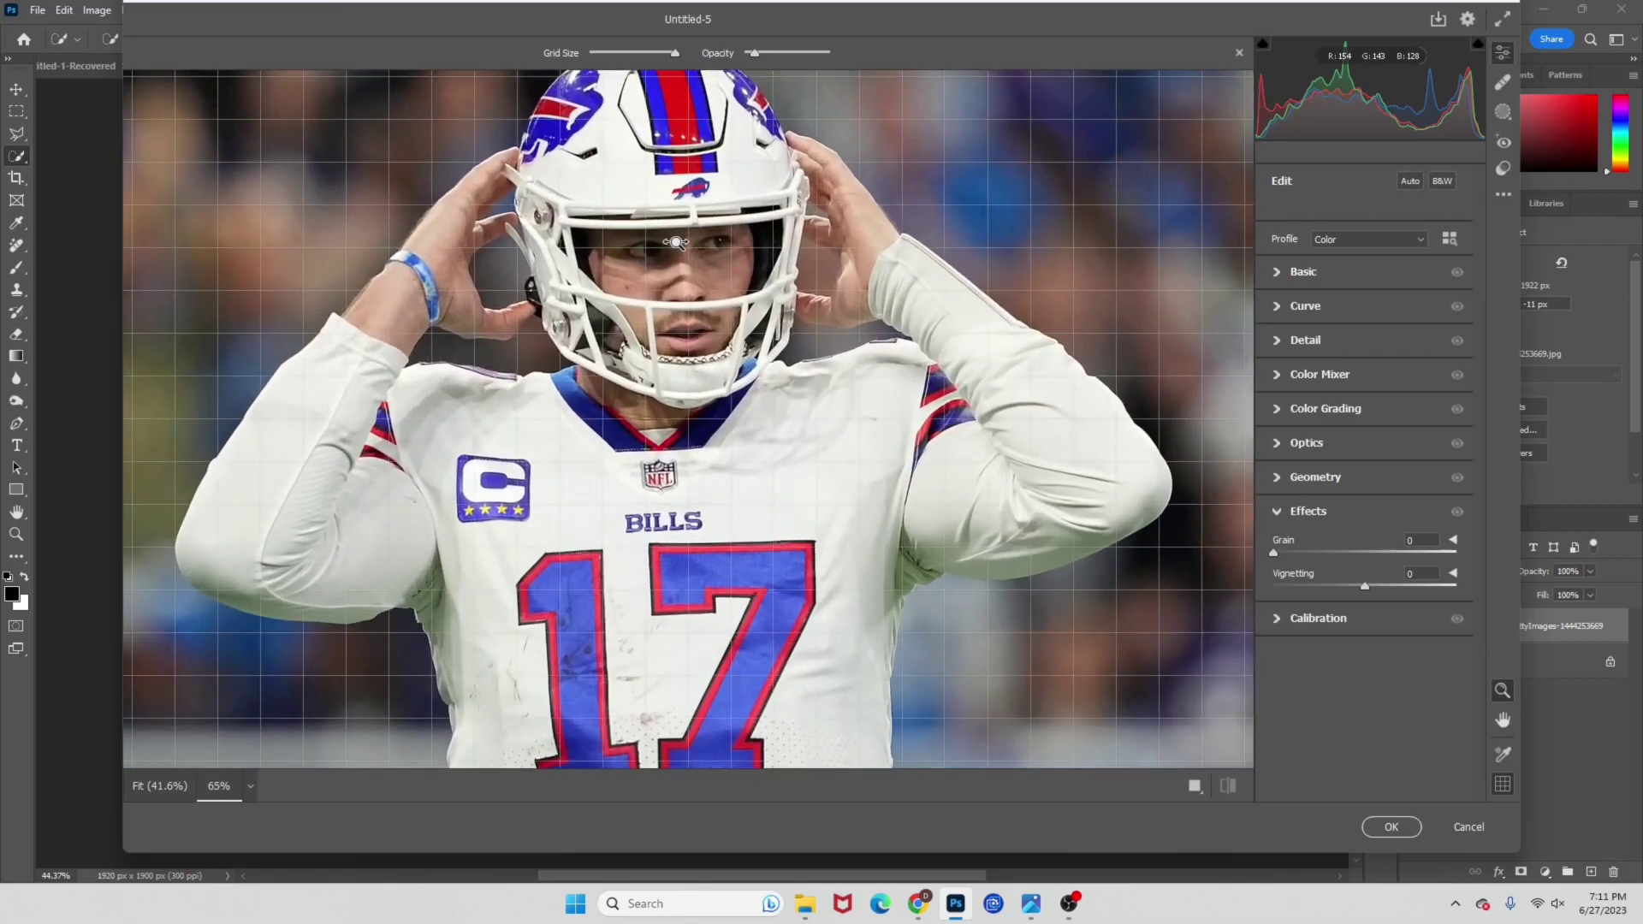
{"action": "scroll", "coordinate": [776, 333], "scroll_direction": "up", "scroll_amount": 2}
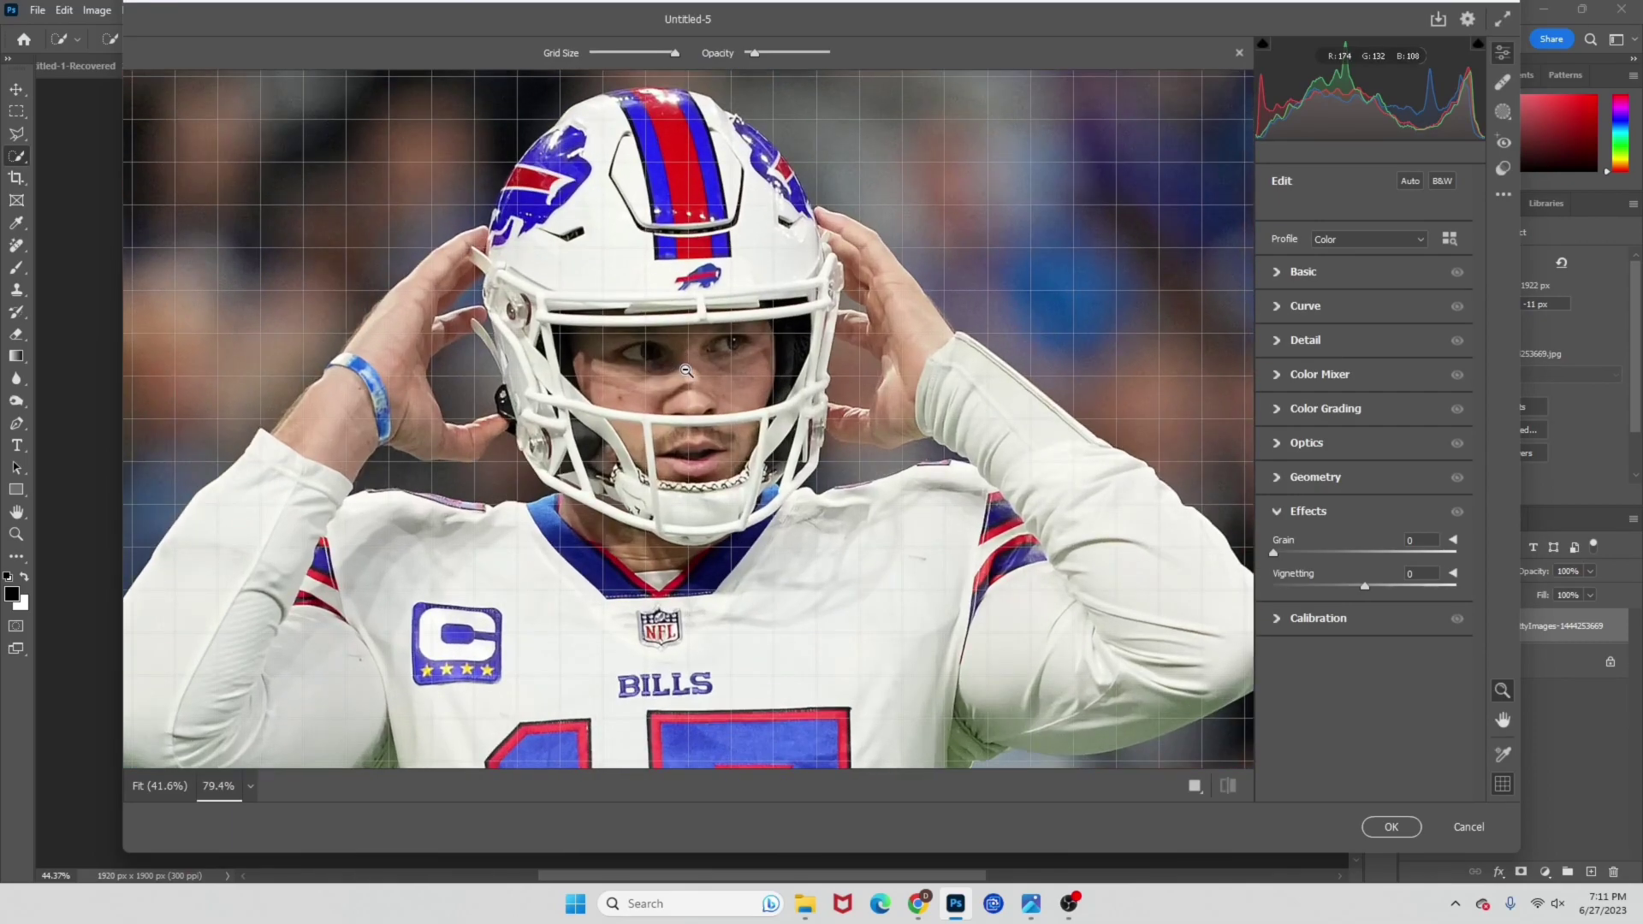
{"action": "left_click", "coordinate": [1272, 274]}
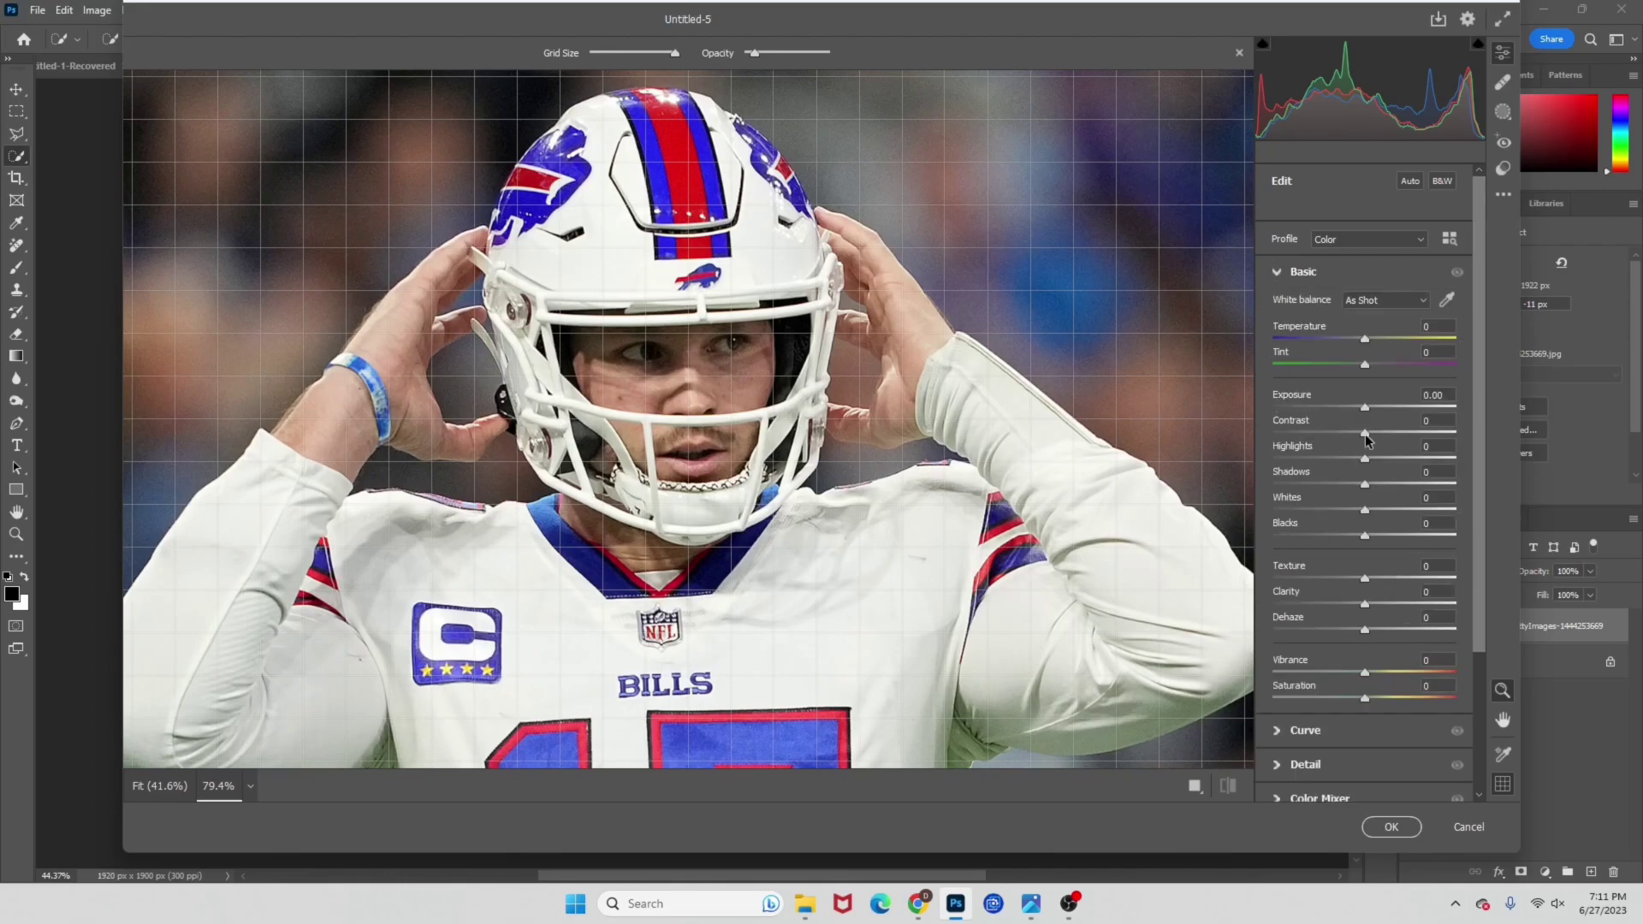
{"action": "left_click_drag", "start_coordinate": [1366, 438], "coordinate": [1371, 437]}
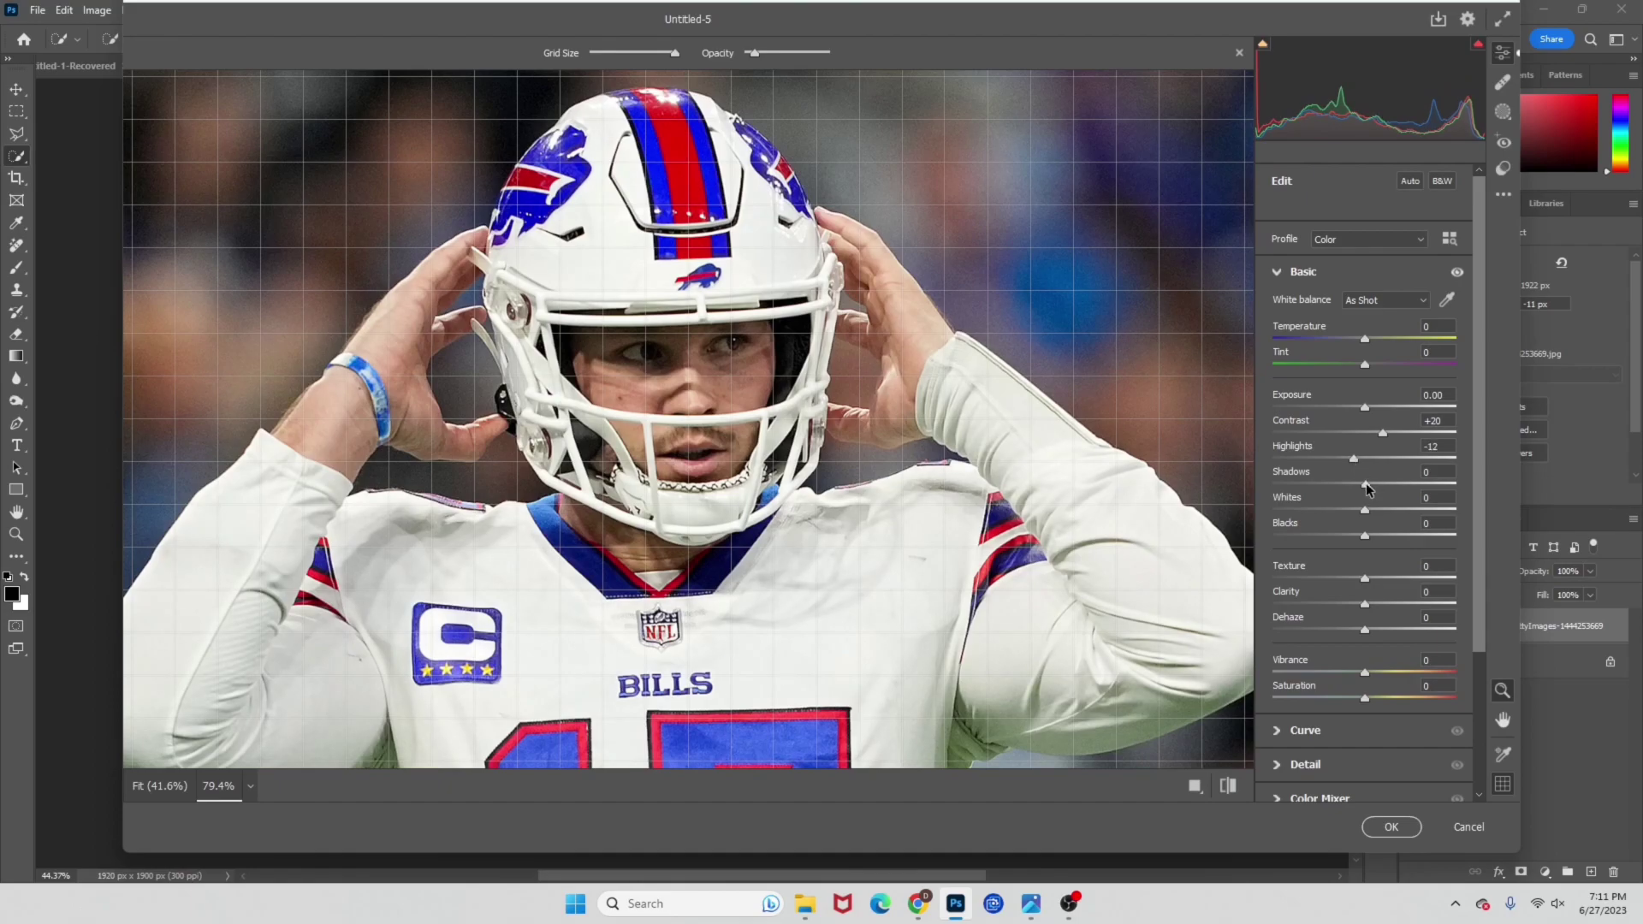
{"action": "left_click_drag", "start_coordinate": [1377, 488], "coordinate": [1380, 496]}
{"action": "left_click_drag", "start_coordinate": [1381, 582], "coordinate": [1388, 612]}
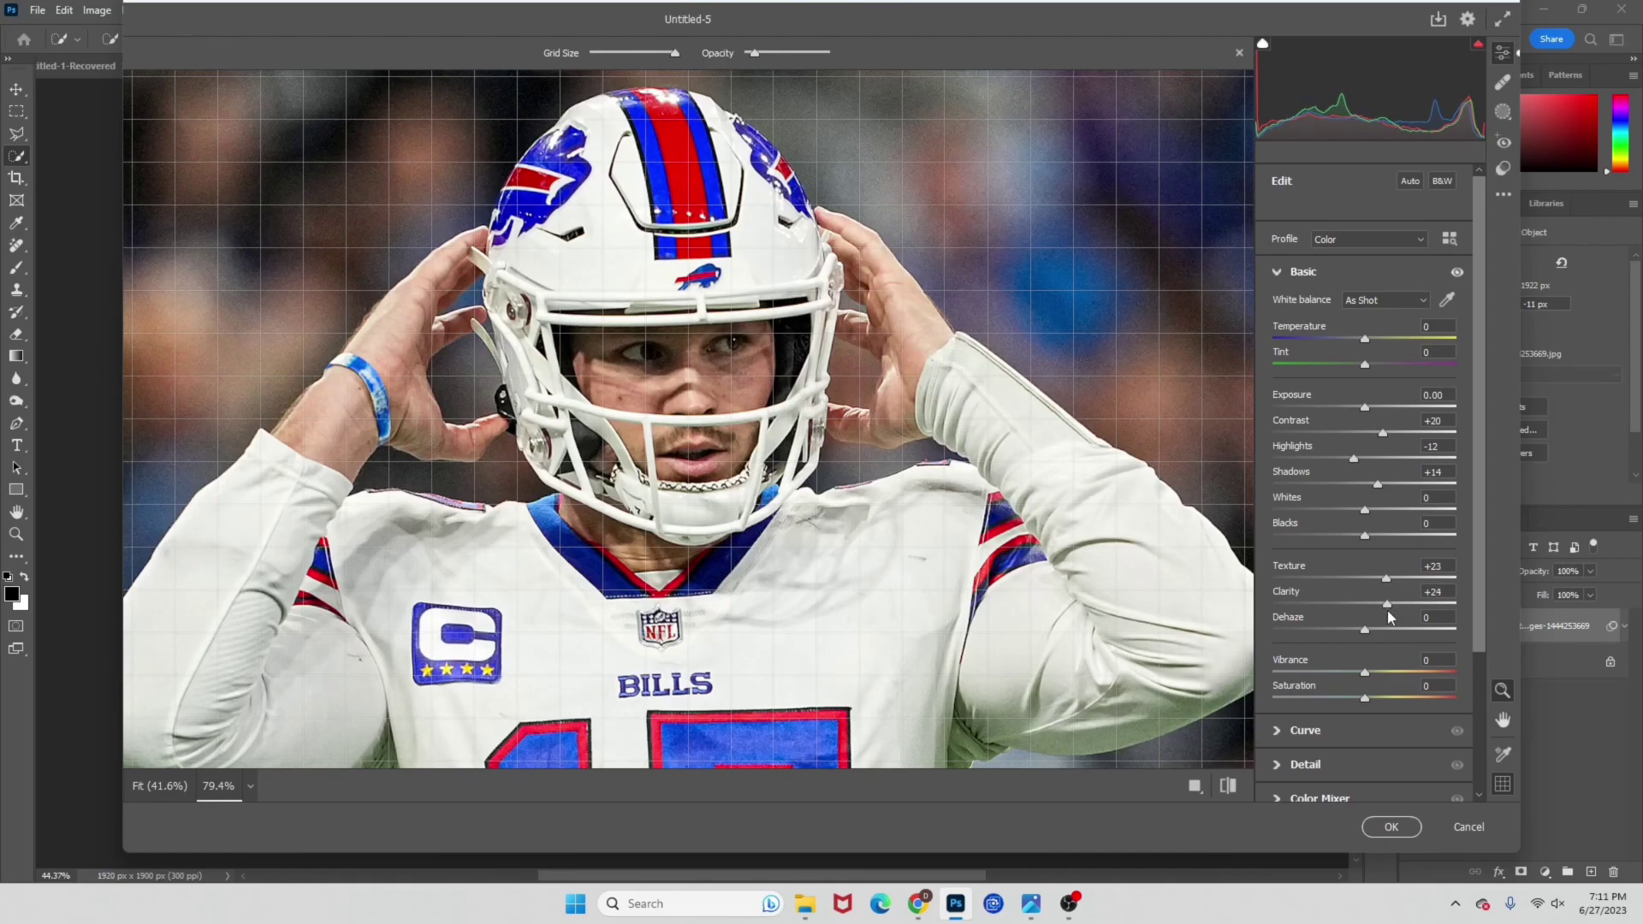
Compare the photo with and without the Basic adjustments.
{"action": "left_click", "coordinate": [1463, 273]}
{"action": "left_click", "coordinate": [1465, 272]}
{"action": "left_click", "coordinate": [1464, 272]}
Set Sharpening to 10 and Noise Reduction to 15 in the Detail settings and apply the filter.
{"action": "scroll", "coordinate": [1332, 618], "scroll_direction": "down", "scroll_amount": 2}
{"action": "left_click", "coordinate": [1277, 662]}
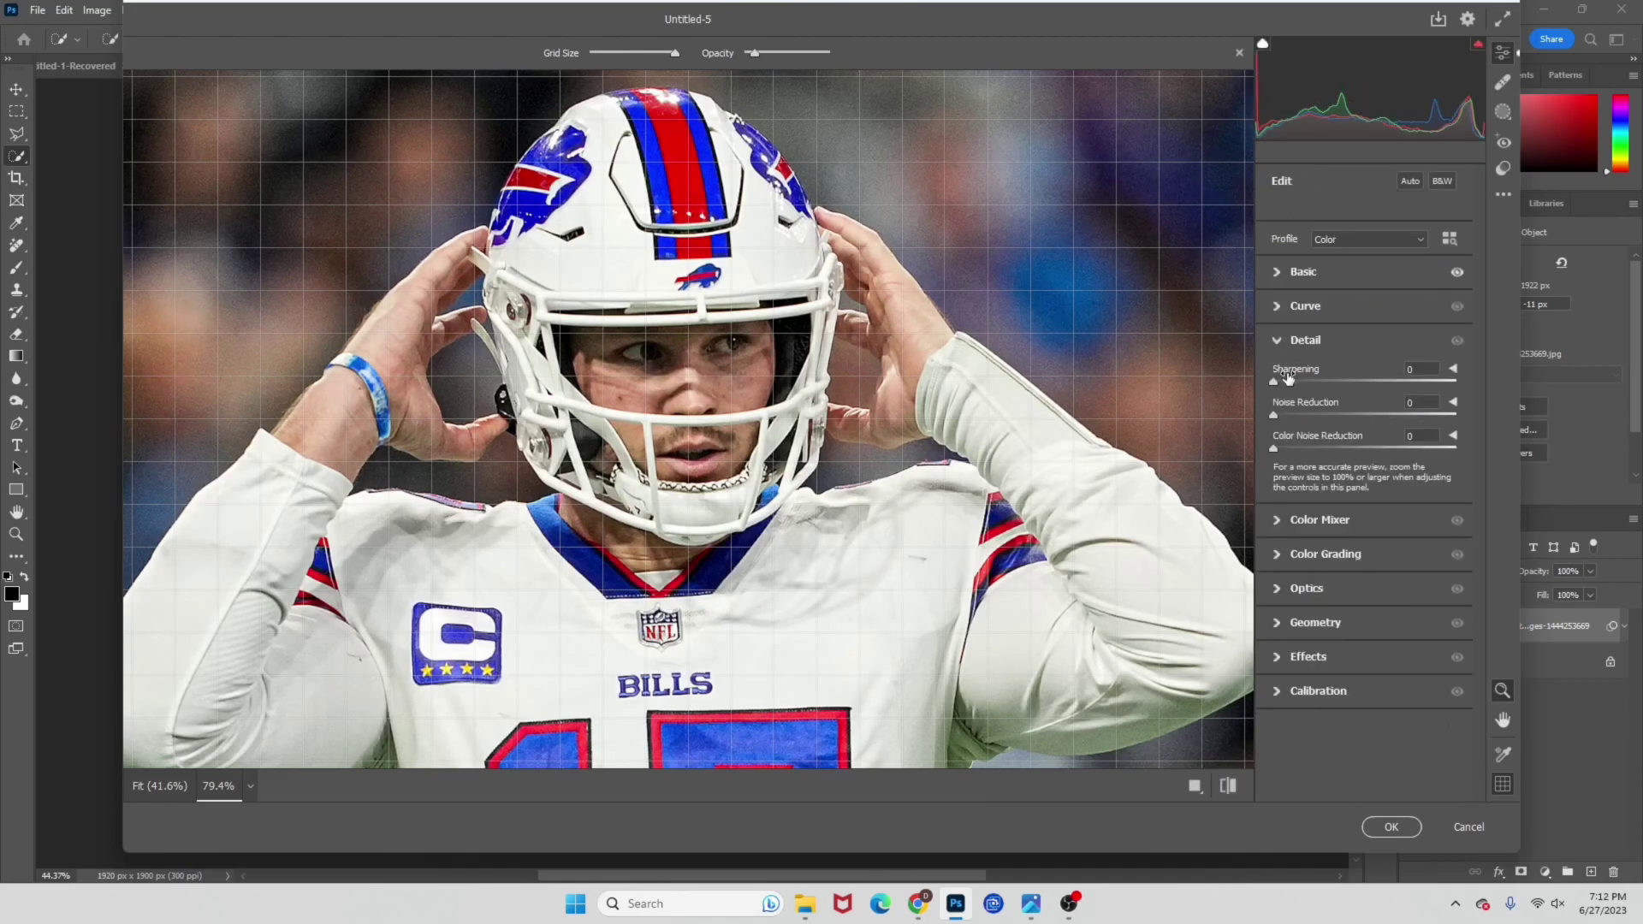
{"action": "left_click_drag", "start_coordinate": [1277, 380], "coordinate": [1295, 421]}
{"action": "scroll", "coordinate": [695, 353], "scroll_direction": "up", "scroll_amount": 3}
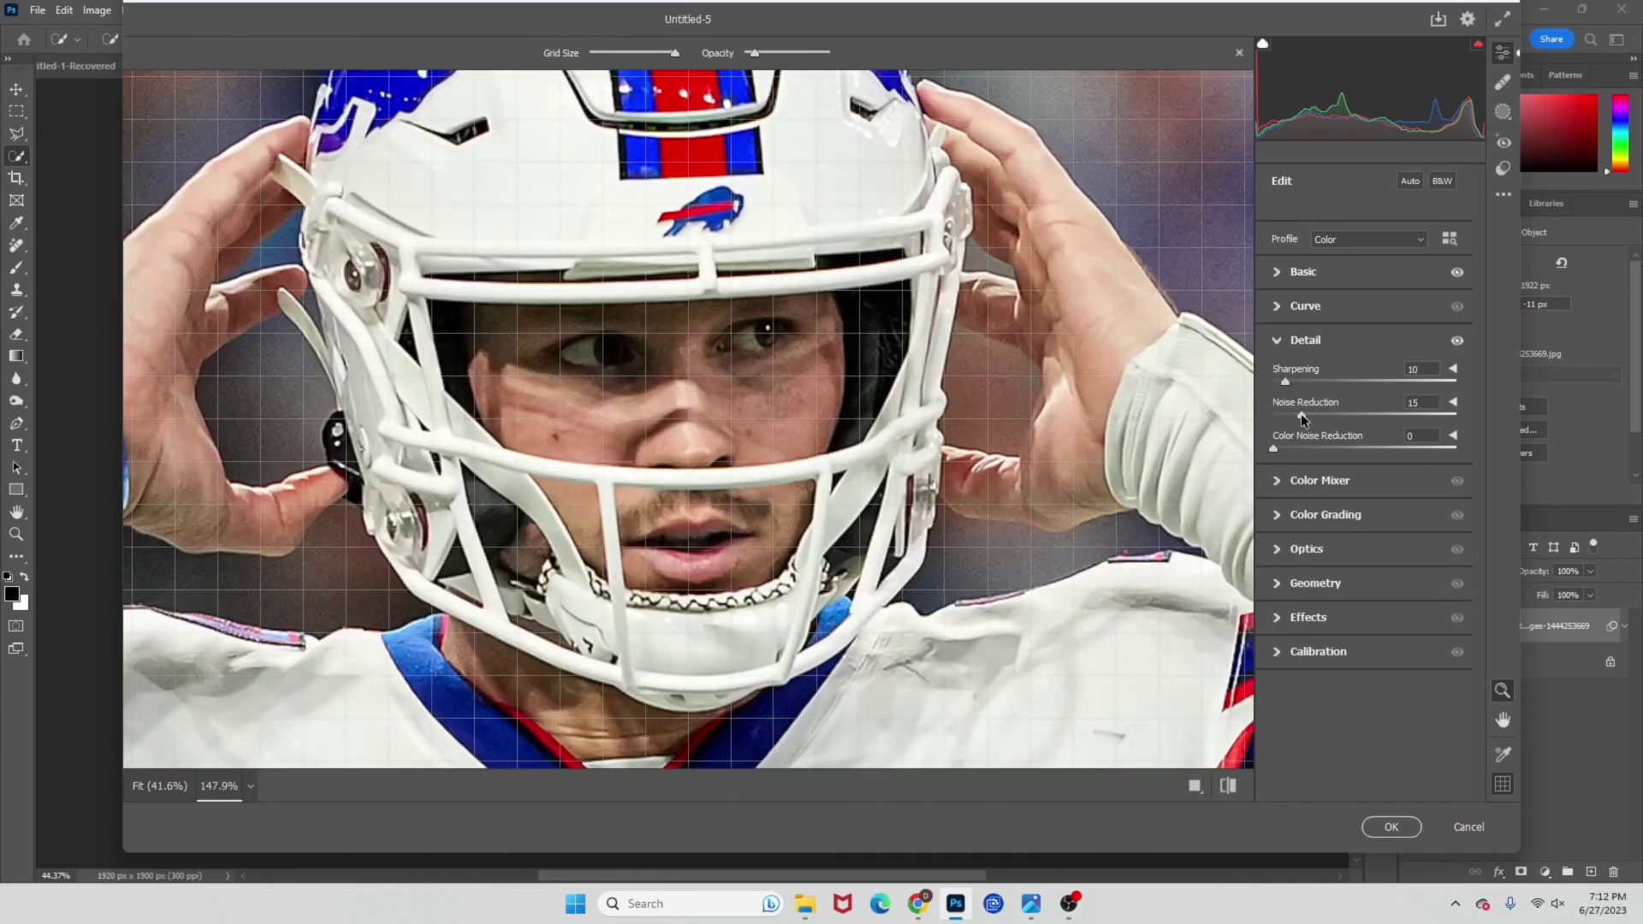
{"action": "left_click", "coordinate": [1395, 825]}
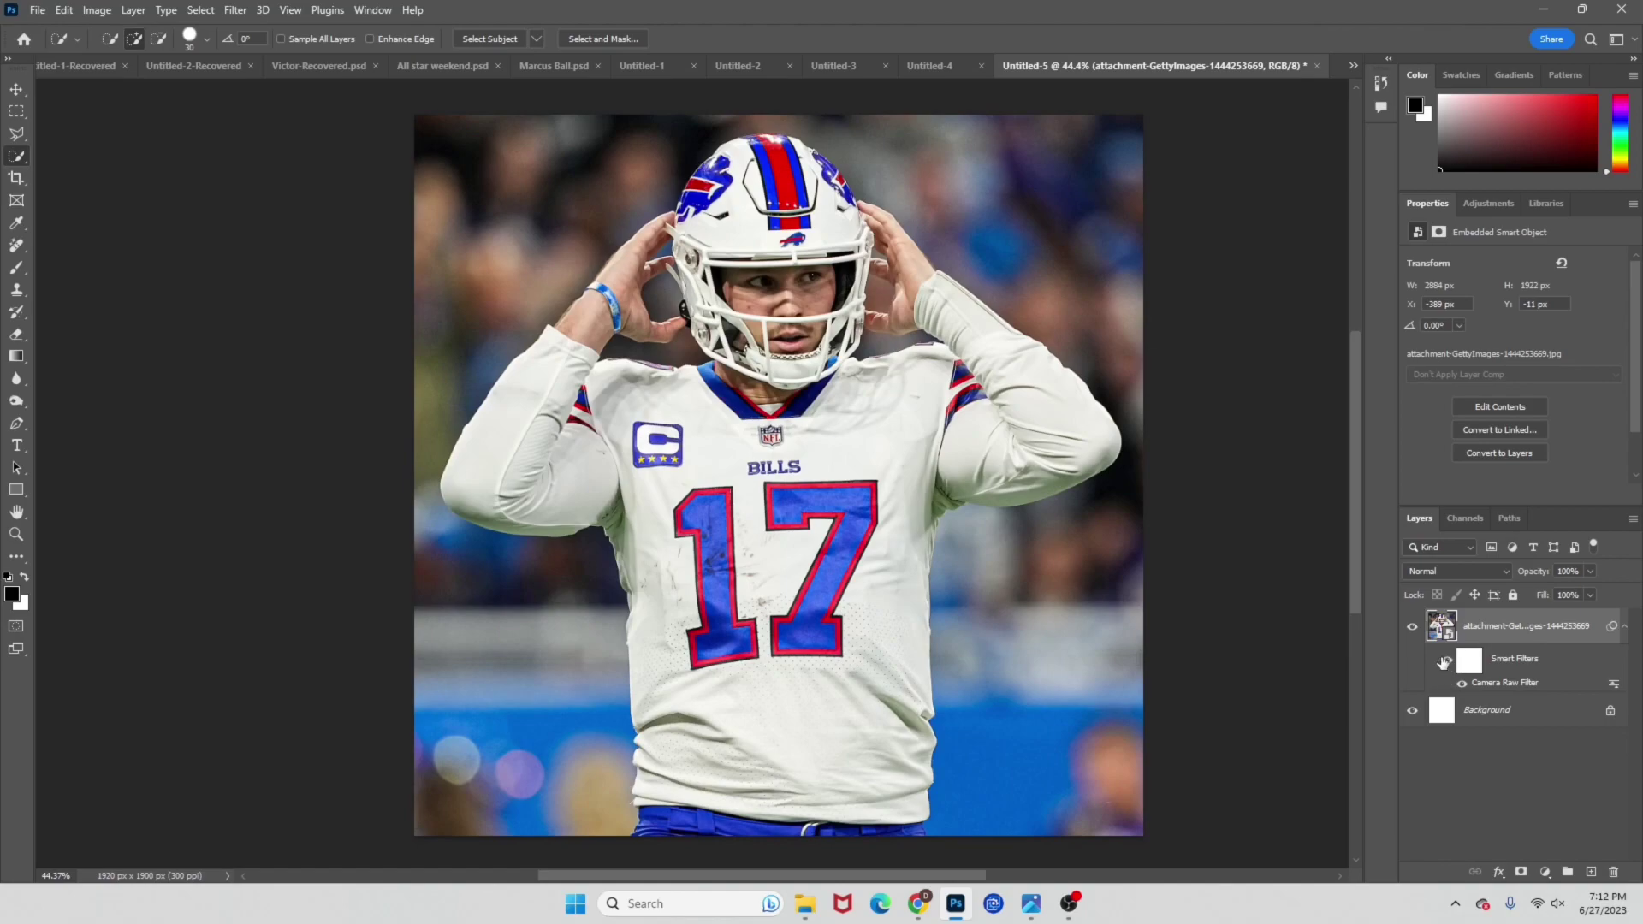
Compare the player photo with its smart filters hidden and shown.
{"action": "left_click", "coordinate": [1446, 660]}
{"action": "left_click", "coordinate": [1445, 660]}
{"action": "scroll", "coordinate": [998, 604], "scroll_direction": "left", "scroll_amount": 1}
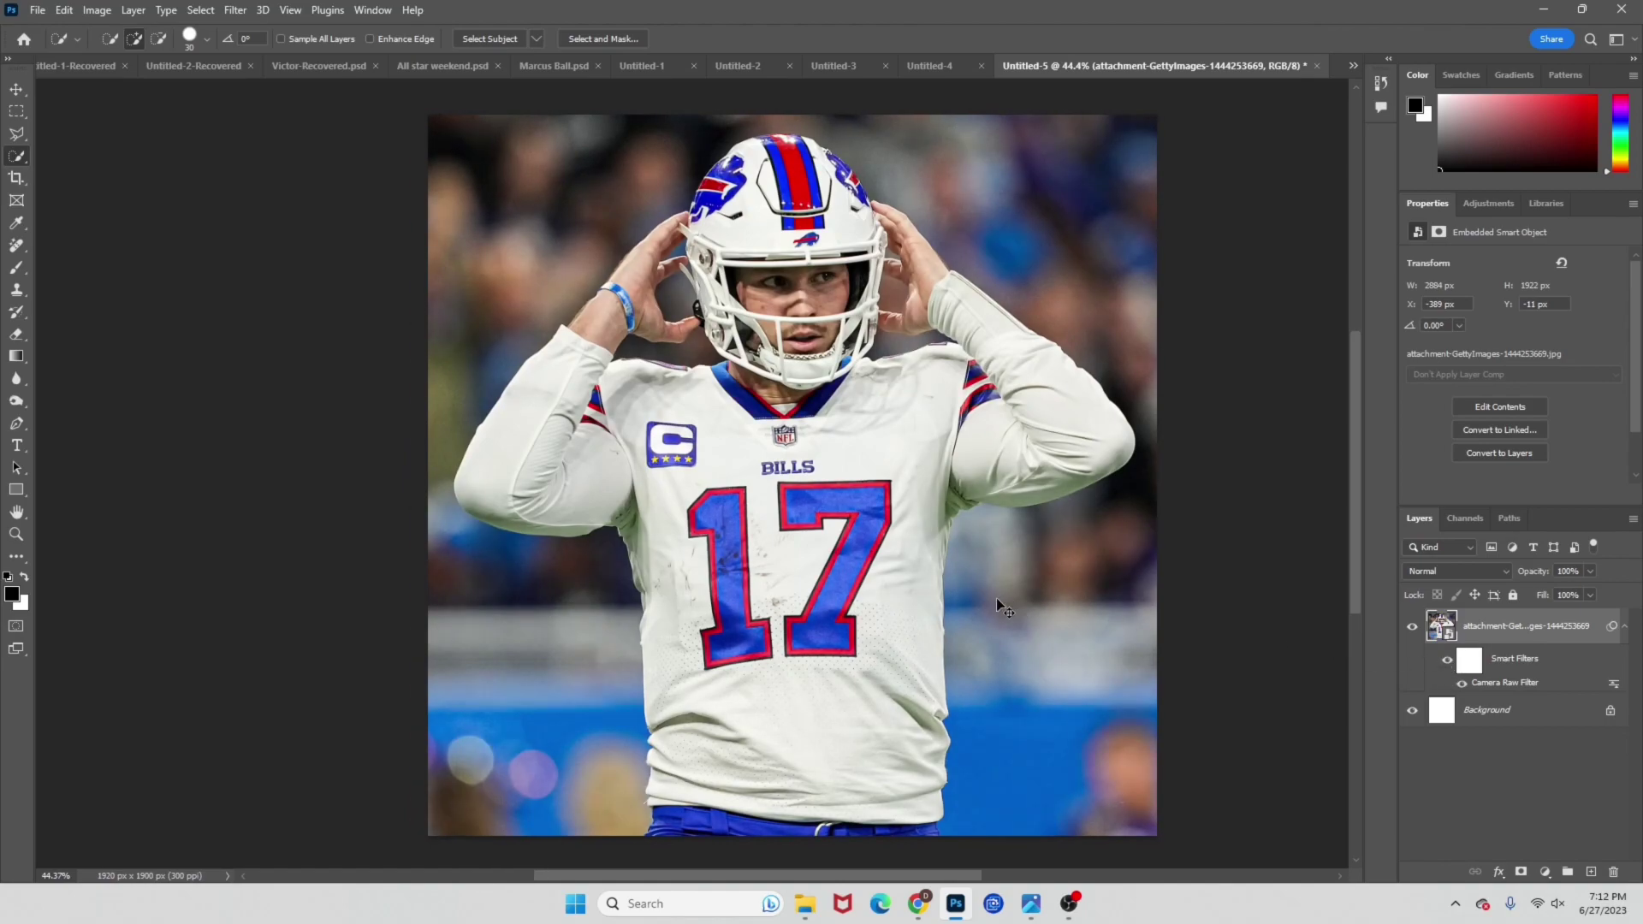
{"action": "scroll", "coordinate": [1005, 591], "scroll_direction": "right", "scroll_amount": 1}
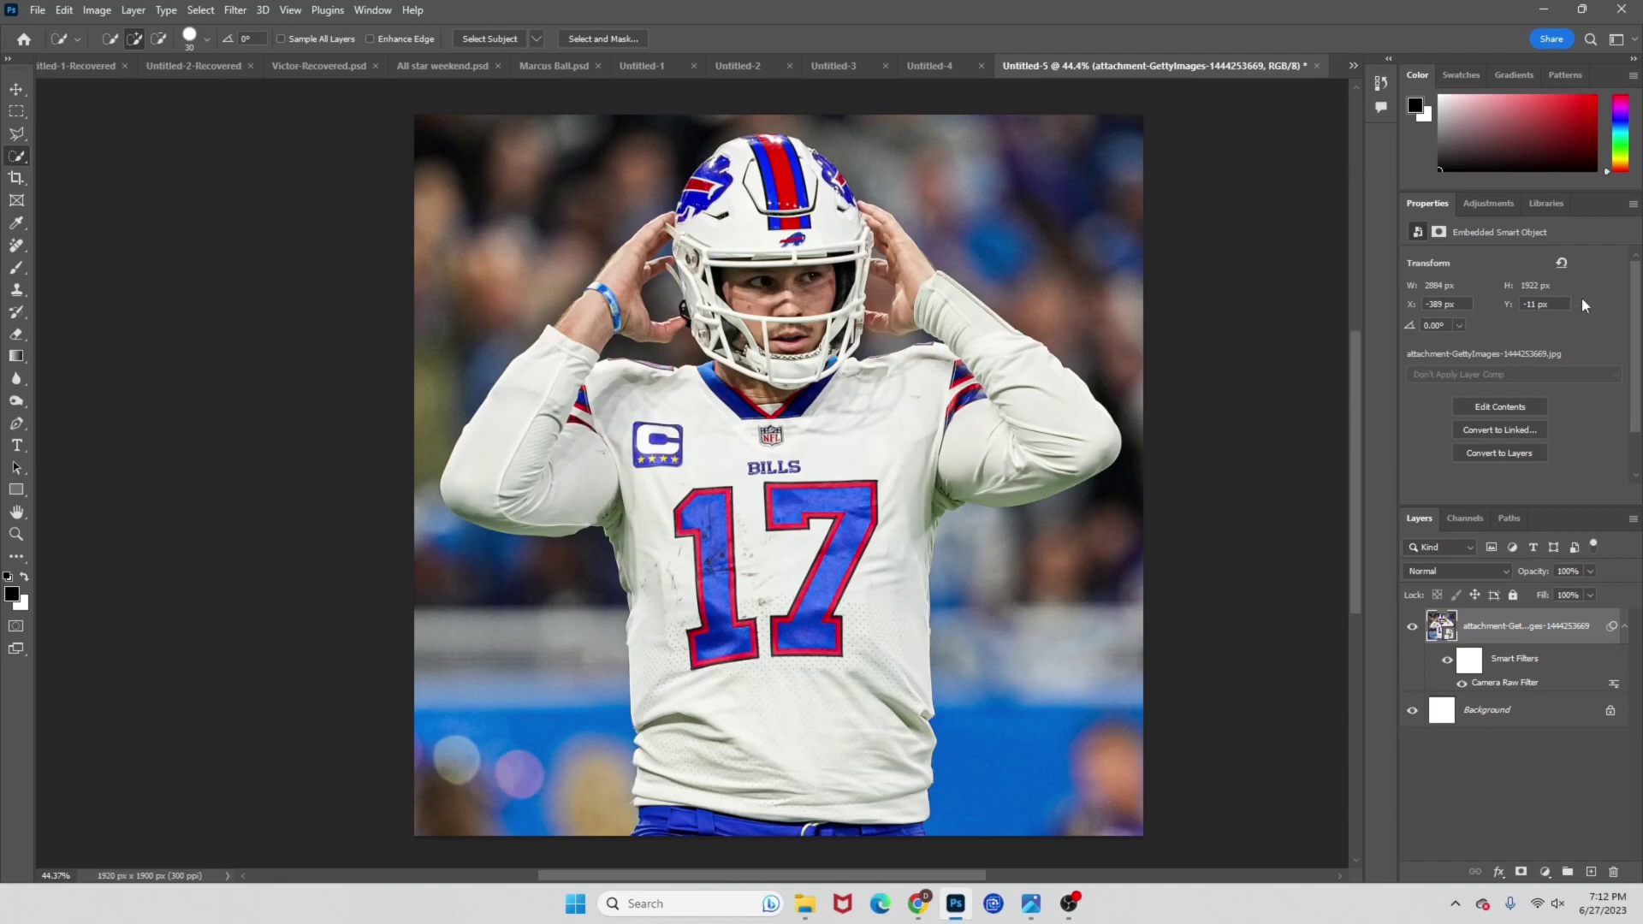
Add a Levels adjustment with midtones 0.25 and output white 196, clipped to the player photo layer.
{"action": "left_click", "coordinate": [1503, 210]}
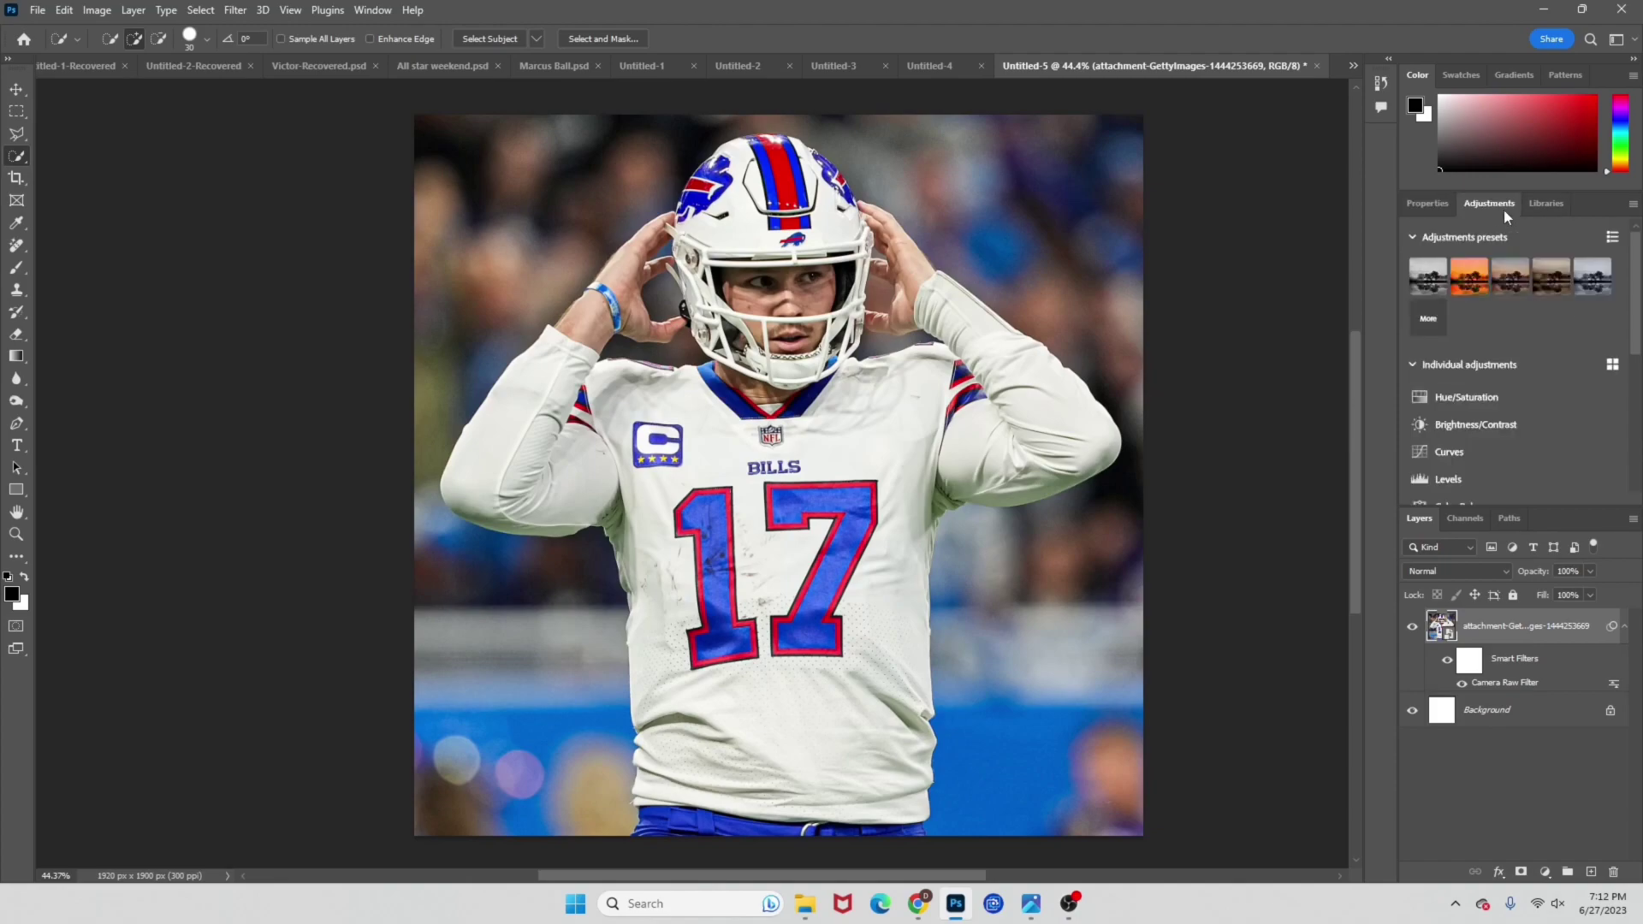
{"action": "left_click", "coordinate": [1450, 482]}
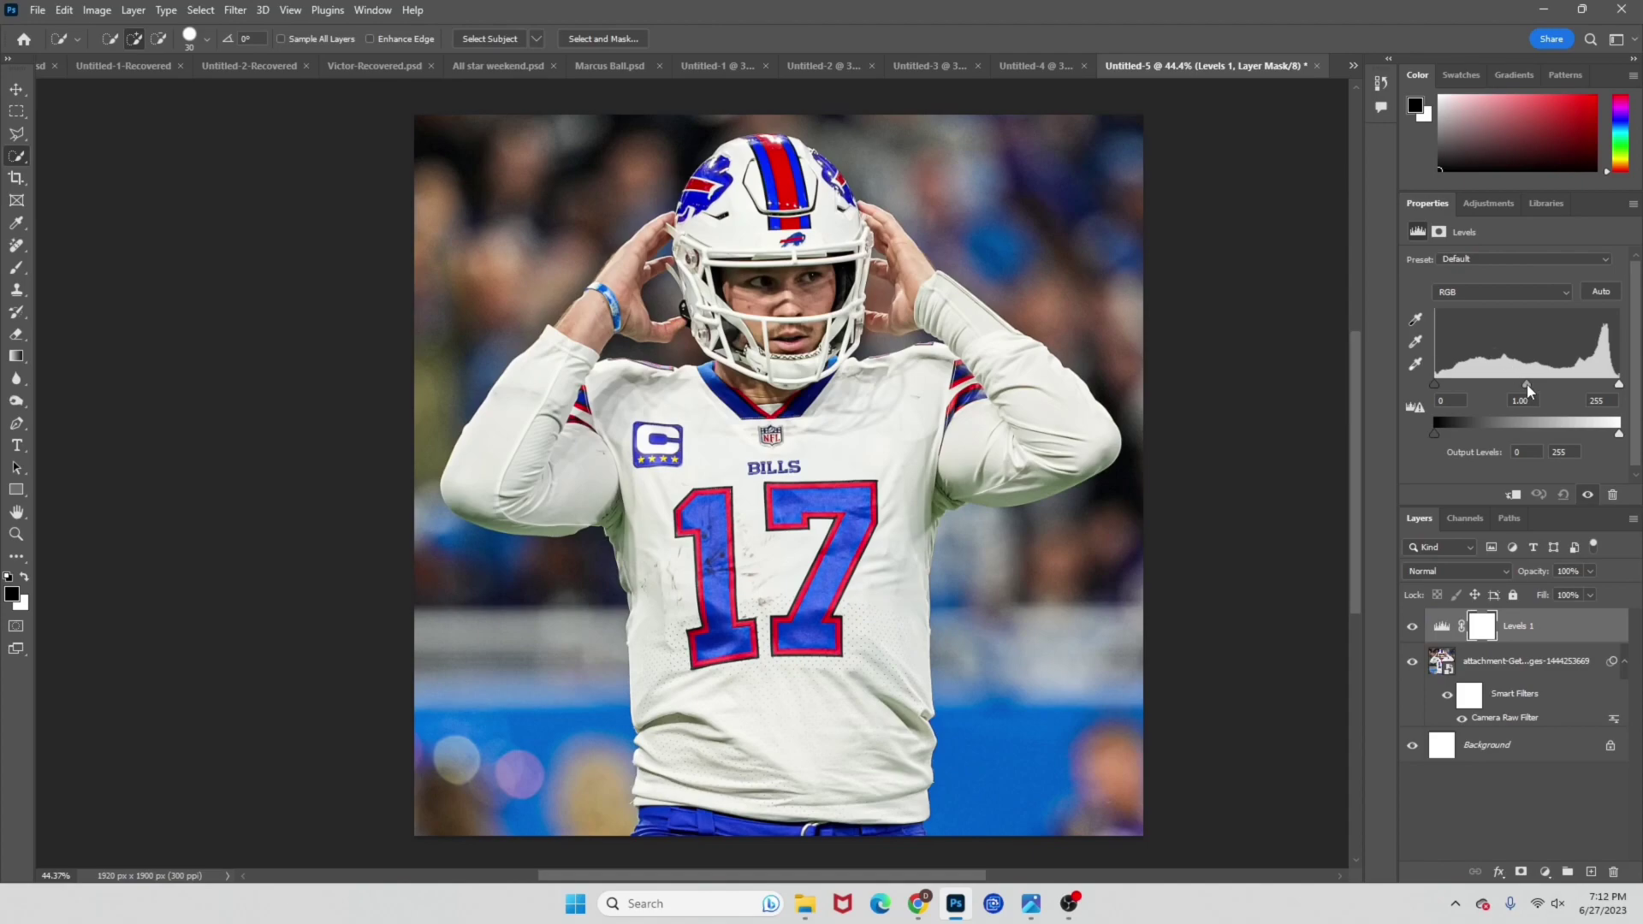
{"action": "left_click_drag", "start_coordinate": [1527, 383], "coordinate": [1587, 438]}
{"action": "right_click", "coordinate": [1549, 624]}
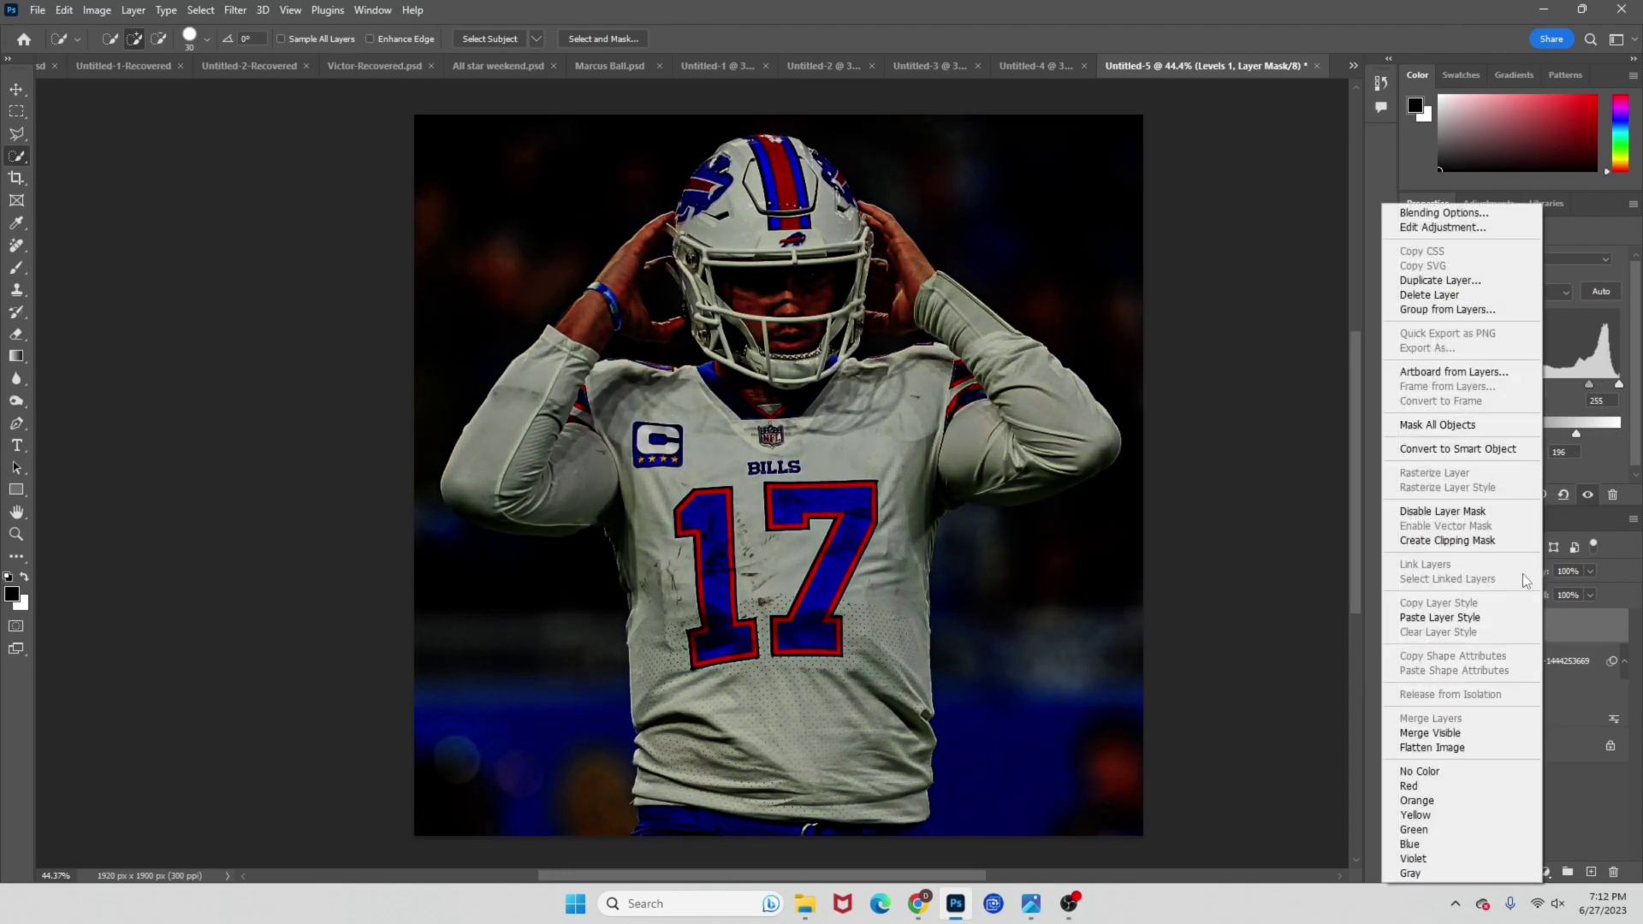
{"action": "left_click", "coordinate": [1470, 536]}
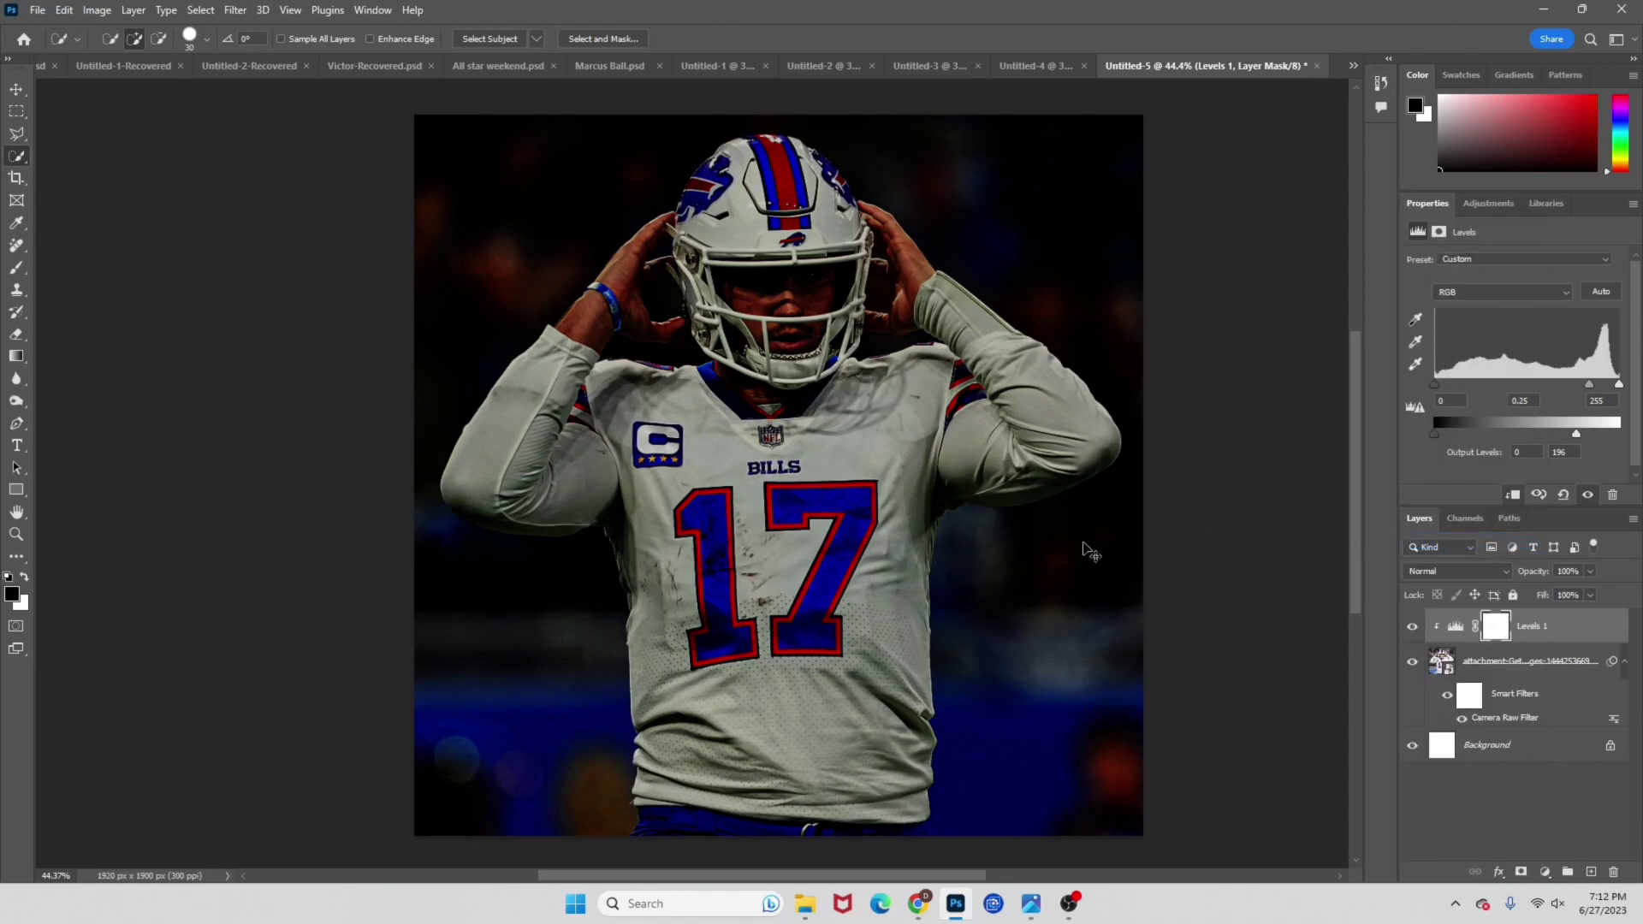
Invert the Levels layer mask to black and choose the Brush tool with white as foreground colour.
{"action": "key", "text": "ctrl+i"}
{"action": "key", "text": "b"}
{"action": "scroll", "coordinate": [864, 663], "scroll_direction": "down", "scroll_amount": 2}
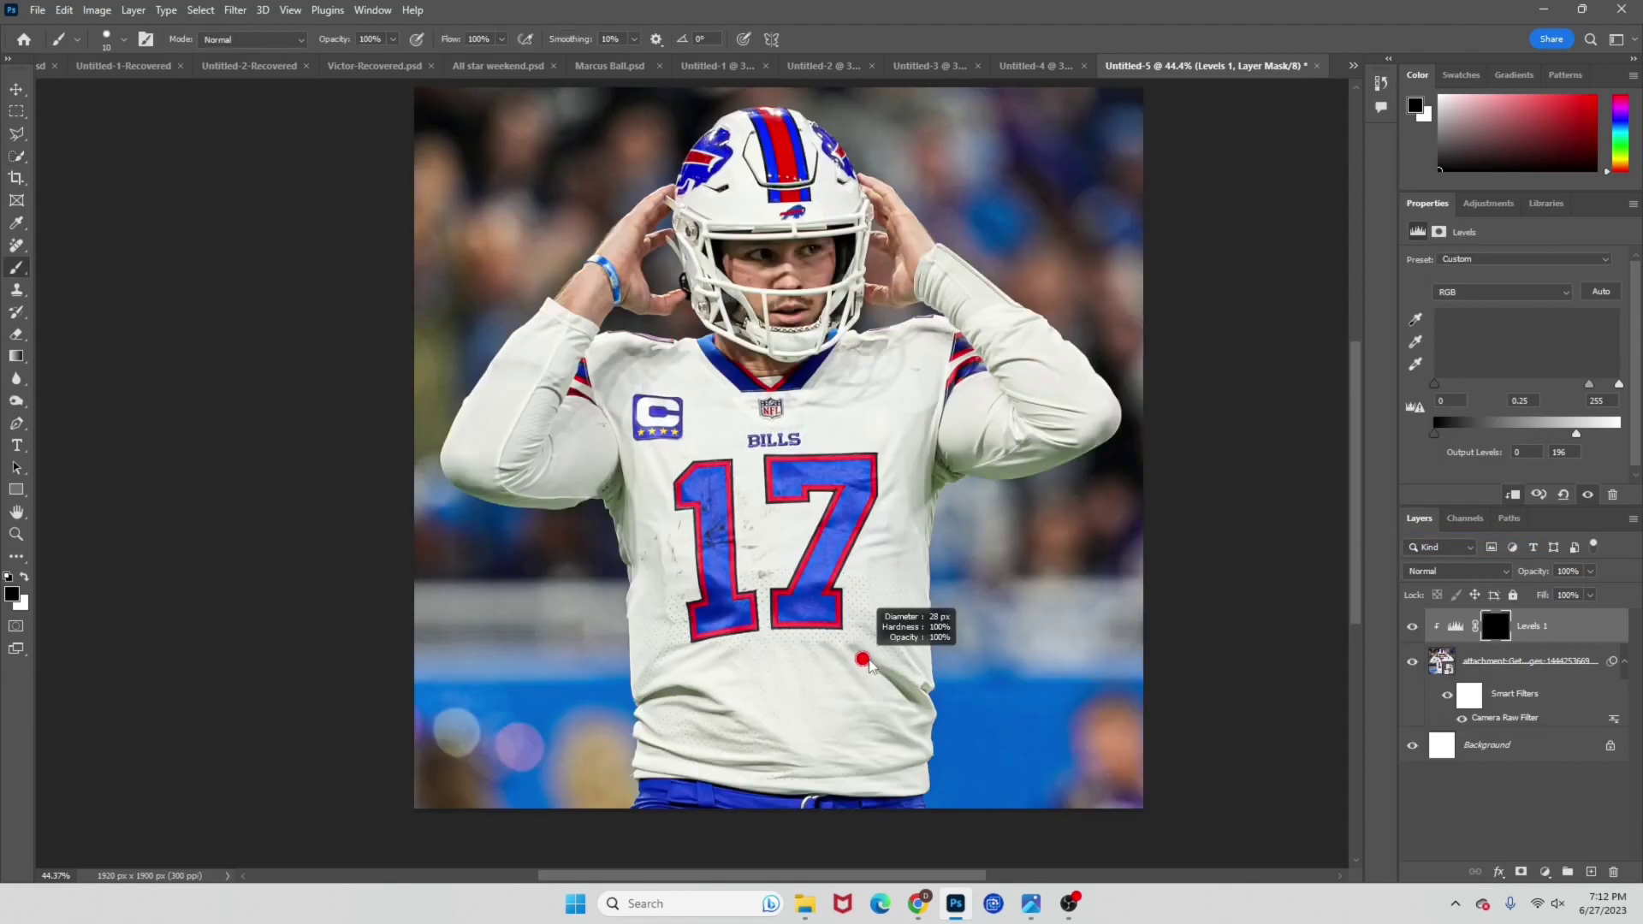
{"action": "key", "text": "x"}
Set up a soft brush 298 px in size with 9% flow.
{"action": "right_click", "coordinate": [889, 680]}
{"action": "left_click", "coordinate": [501, 38]}
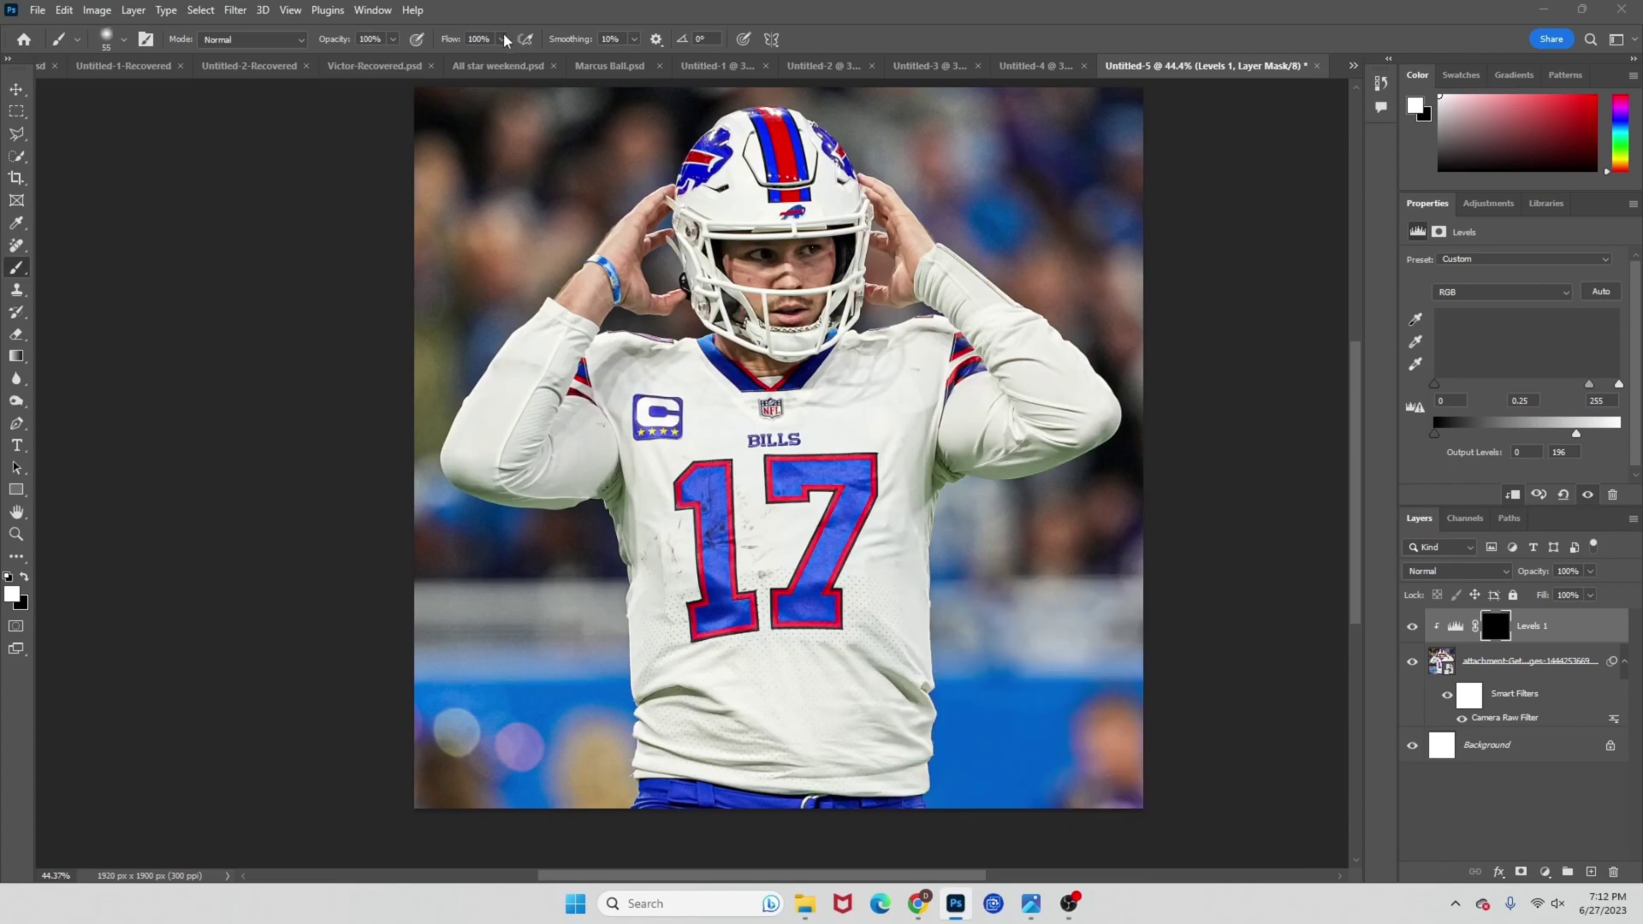
{"action": "left_click_drag", "start_coordinate": [506, 57], "coordinate": [430, 67]}
{"action": "left_click_drag", "start_coordinate": [429, 58], "coordinate": [780, 152]}
{"action": "mouse_move", "coordinate": [689, 273]}
{"action": "left_mouse_down"}
{"action": "mouse_move", "coordinate": [583, 275]}
{"action": "mouse_move", "coordinate": [614, 291]}
{"action": "mouse_move", "coordinate": [584, 291]}
{"action": "left_mouse_up"}
{"action": "right_click", "coordinate": [853, 418]}
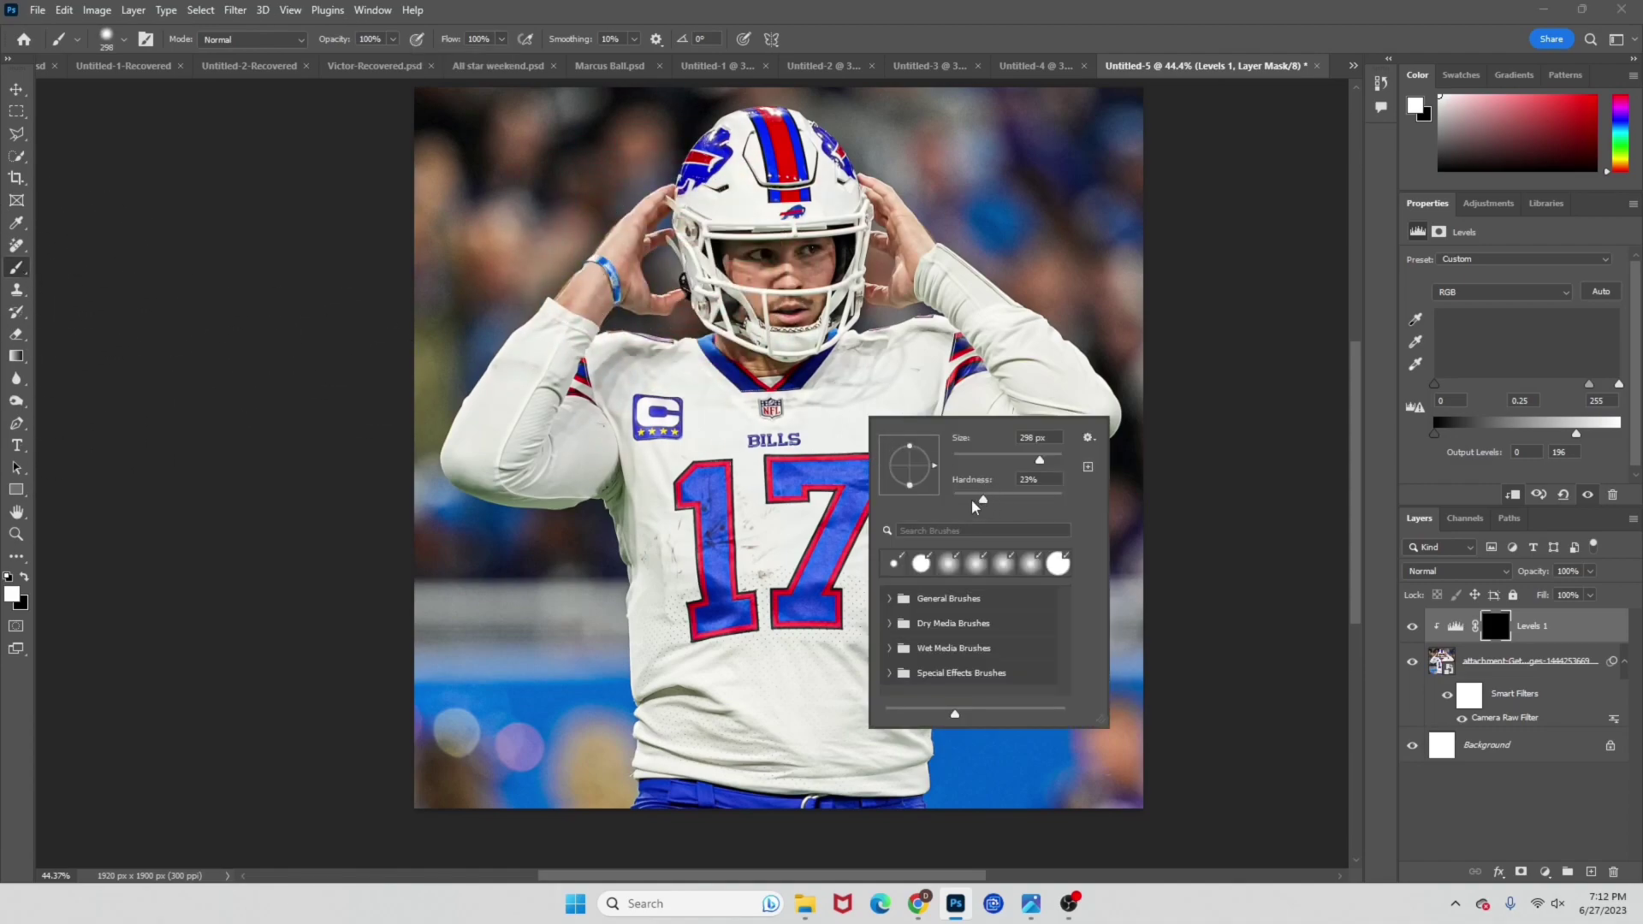
{"action": "left_click", "coordinate": [501, 38]}
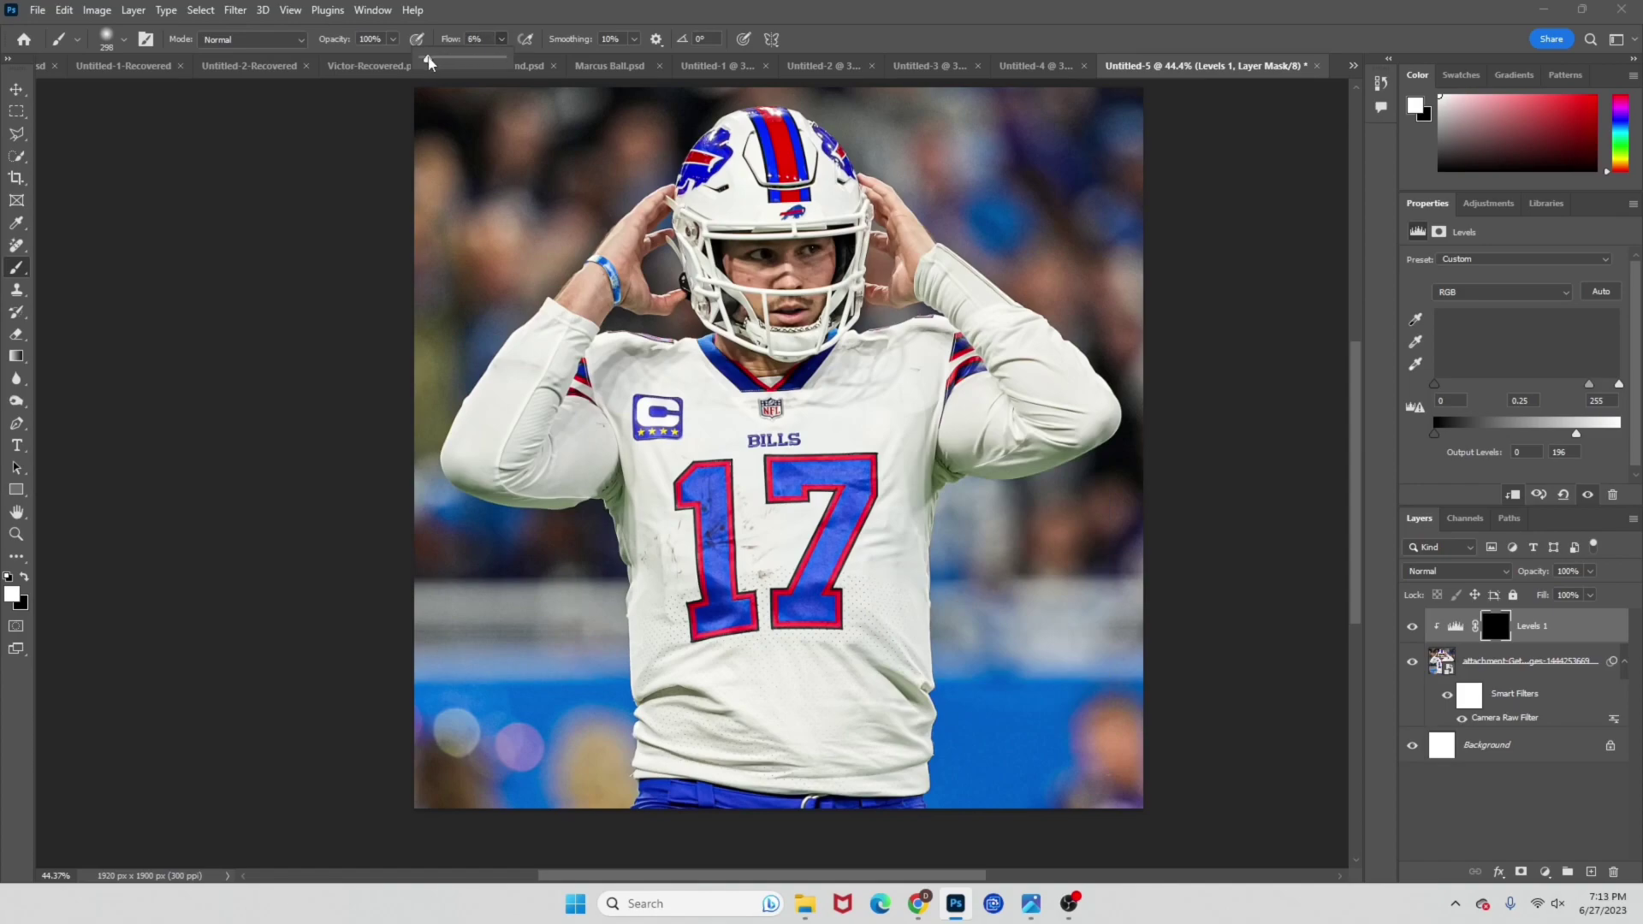
{"action": "left_click", "coordinate": [497, 36]}
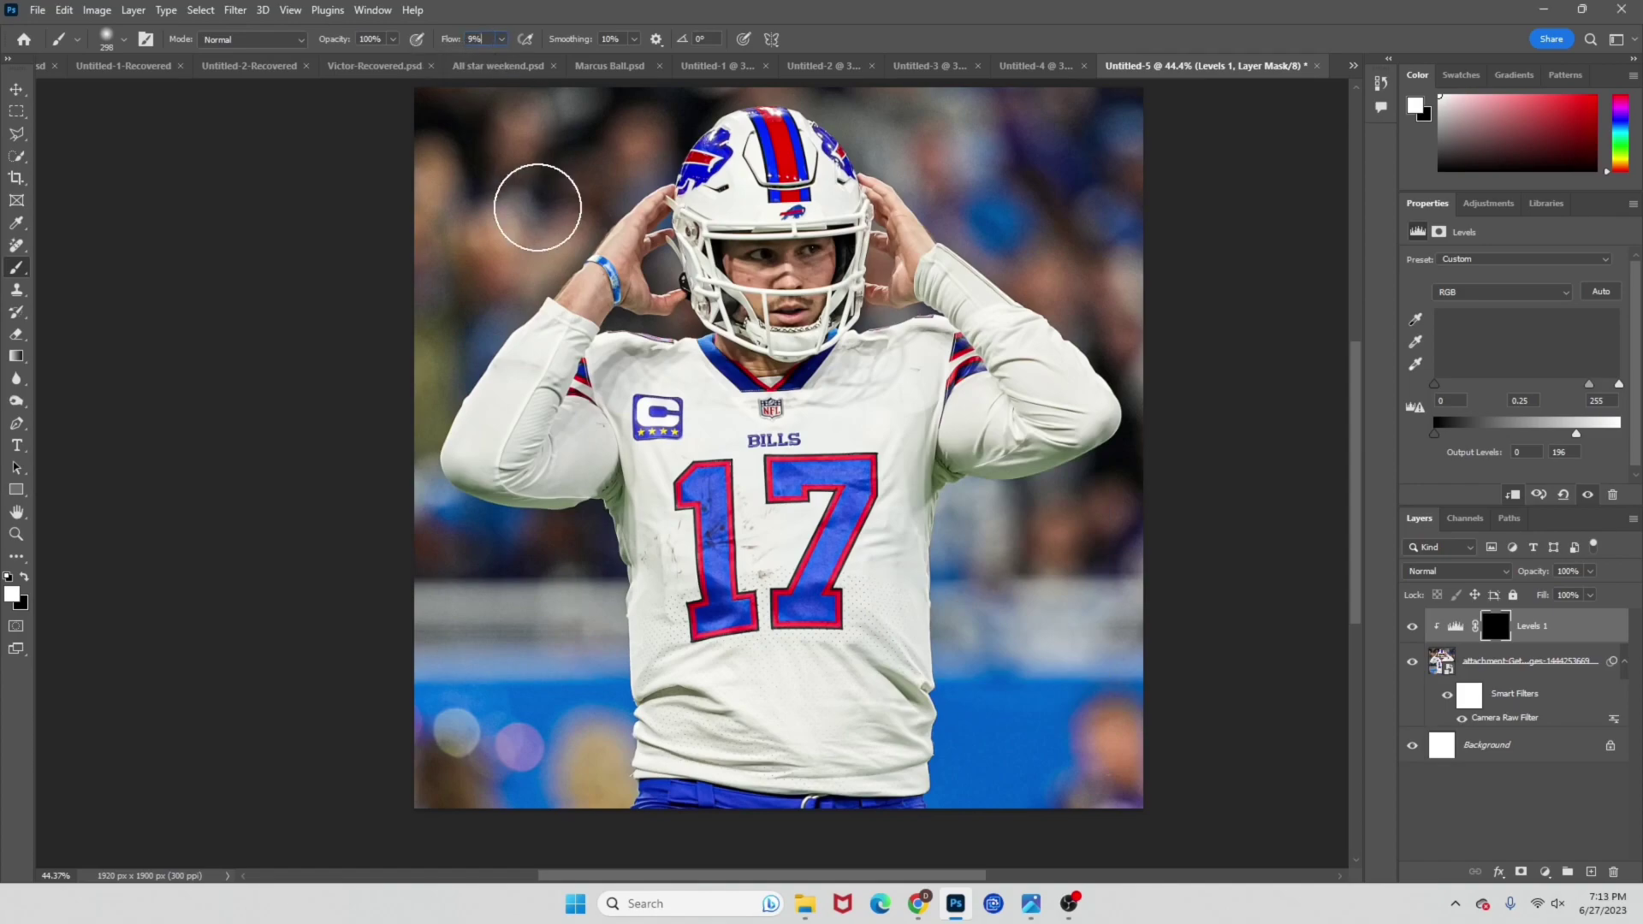
Paint shadows on the Levels mask along the jersey's bottom hem above the belt, using a small brush up to 17 px.
{"action": "left_click_drag", "start_coordinate": [657, 652], "coordinate": [675, 654]}
{"action": "scroll", "coordinate": [675, 655], "scroll_direction": "down", "scroll_amount": 2}
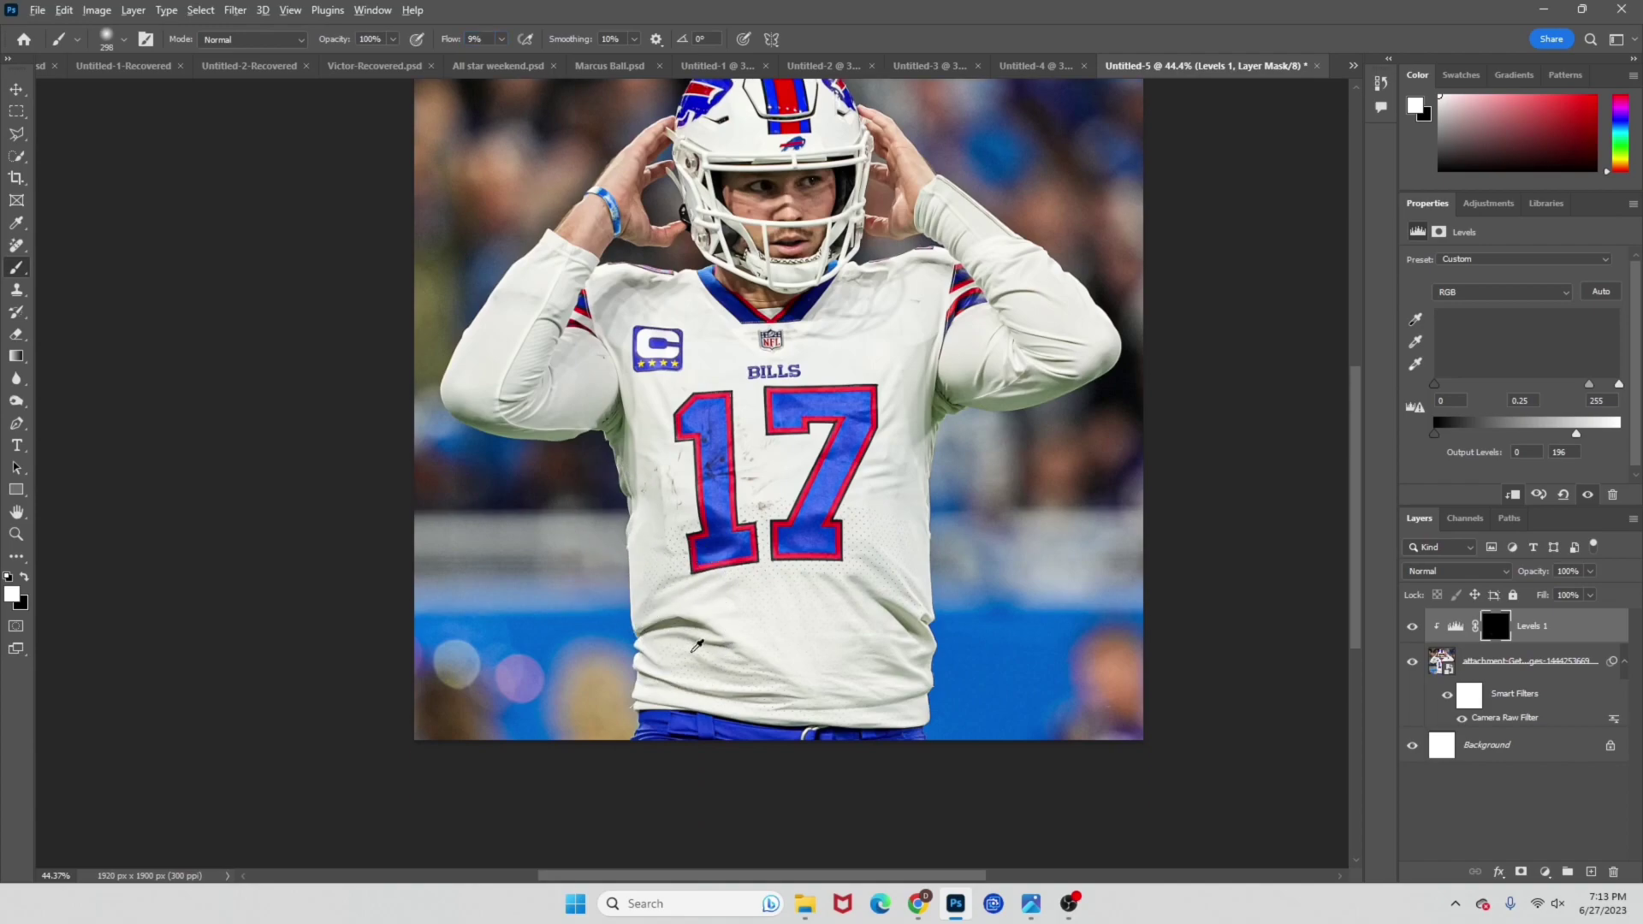
{"action": "scroll", "coordinate": [684, 657], "scroll_direction": "up", "scroll_amount": 12}
{"action": "left_click_drag", "start_coordinate": [733, 621], "coordinate": [482, 630]}
{"action": "scroll", "coordinate": [586, 653], "scroll_direction": "down", "scroll_amount": 2}
{"action": "scroll", "coordinate": [586, 653], "scroll_direction": "down", "scroll_amount": 2}
{"action": "scroll", "coordinate": [479, 616], "scroll_direction": "up", "scroll_amount": 3}
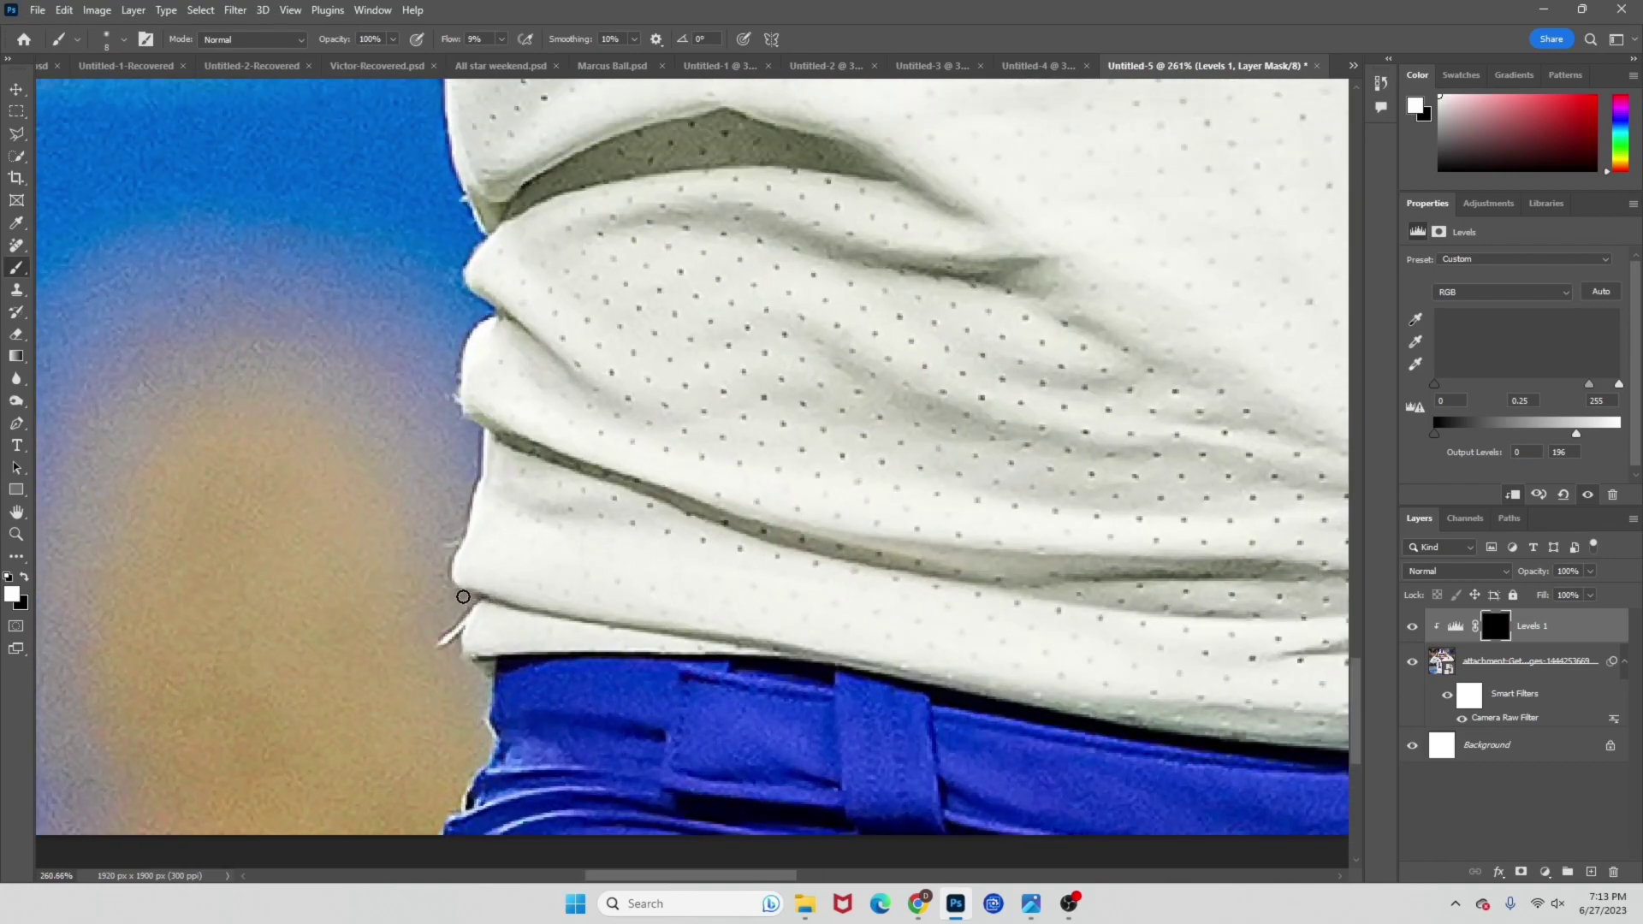
{"action": "left_click_drag", "start_coordinate": [532, 609], "coordinate": [1162, 719]}
{"action": "right_click", "coordinate": [1033, 702], "text": "alt"}
{"action": "mouse_move", "coordinate": [1025, 699]}
{"action": "left_mouse_down"}
{"action": "mouse_move", "coordinate": [1265, 733]}
{"action": "mouse_move", "coordinate": [855, 708]}
{"action": "mouse_move", "coordinate": [1210, 730]}
{"action": "mouse_move", "coordinate": [1221, 749]}
{"action": "mouse_move", "coordinate": [873, 709]}
{"action": "left_mouse_up"}
{"action": "scroll", "coordinate": [1003, 655], "scroll_direction": "right", "scroll_amount": 3}
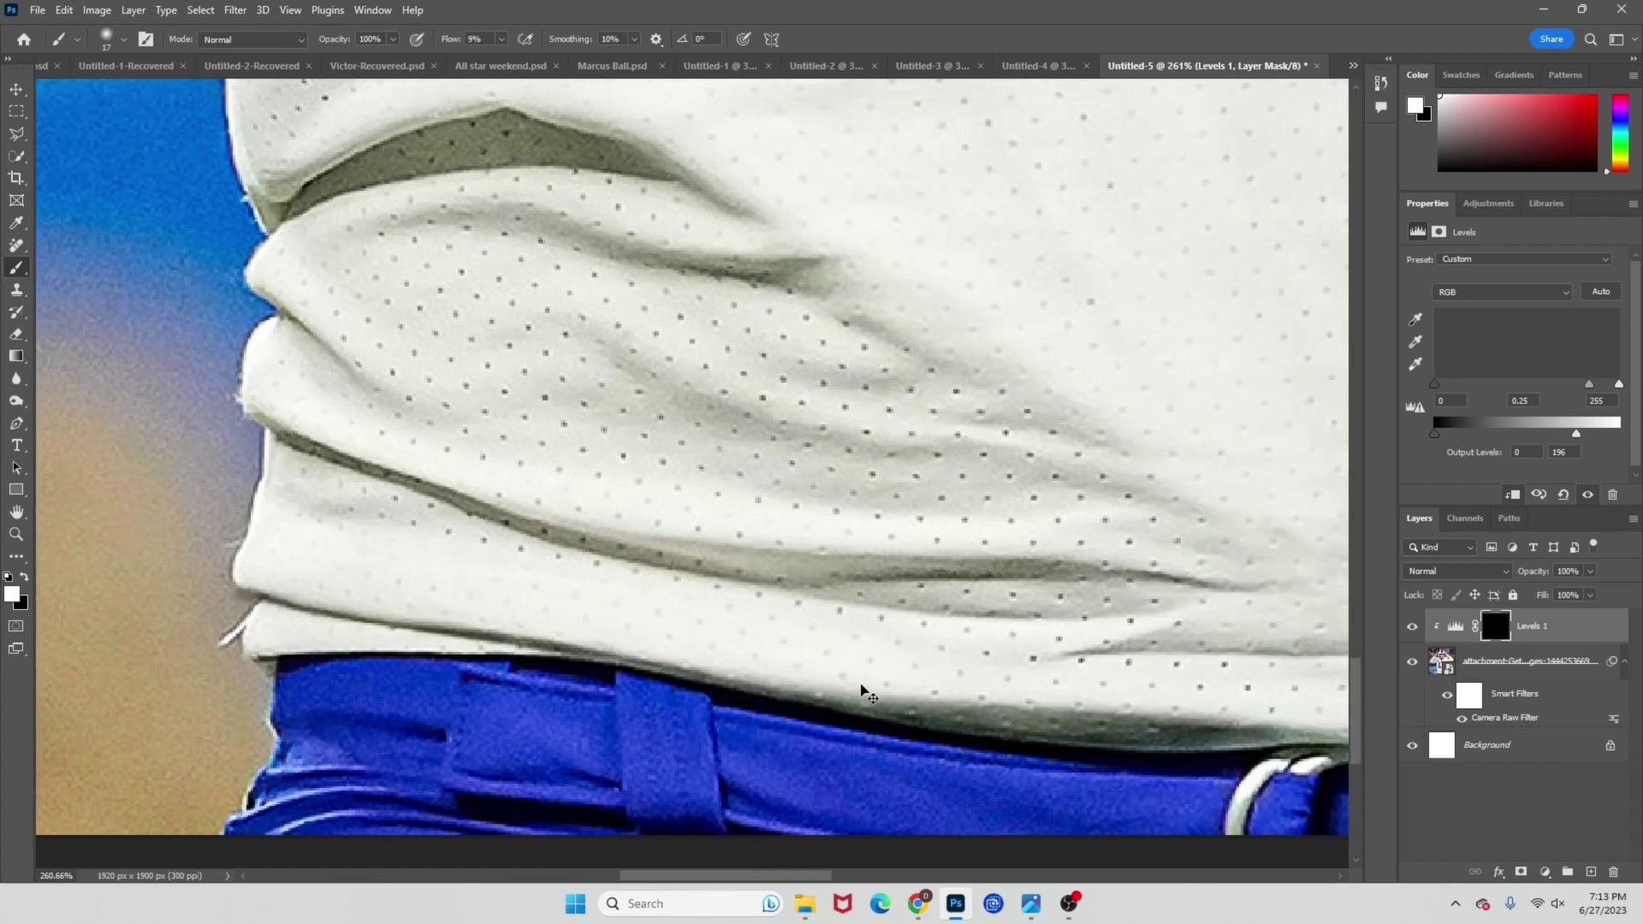
{"action": "scroll", "coordinate": [862, 689], "scroll_direction": "right", "scroll_amount": 3}
{"action": "mouse_move", "coordinate": [1105, 740]}
{"action": "left_mouse_down"}
{"action": "mouse_move", "coordinate": [1155, 748]}
{"action": "mouse_move", "coordinate": [899, 734]}
{"action": "left_mouse_up"}
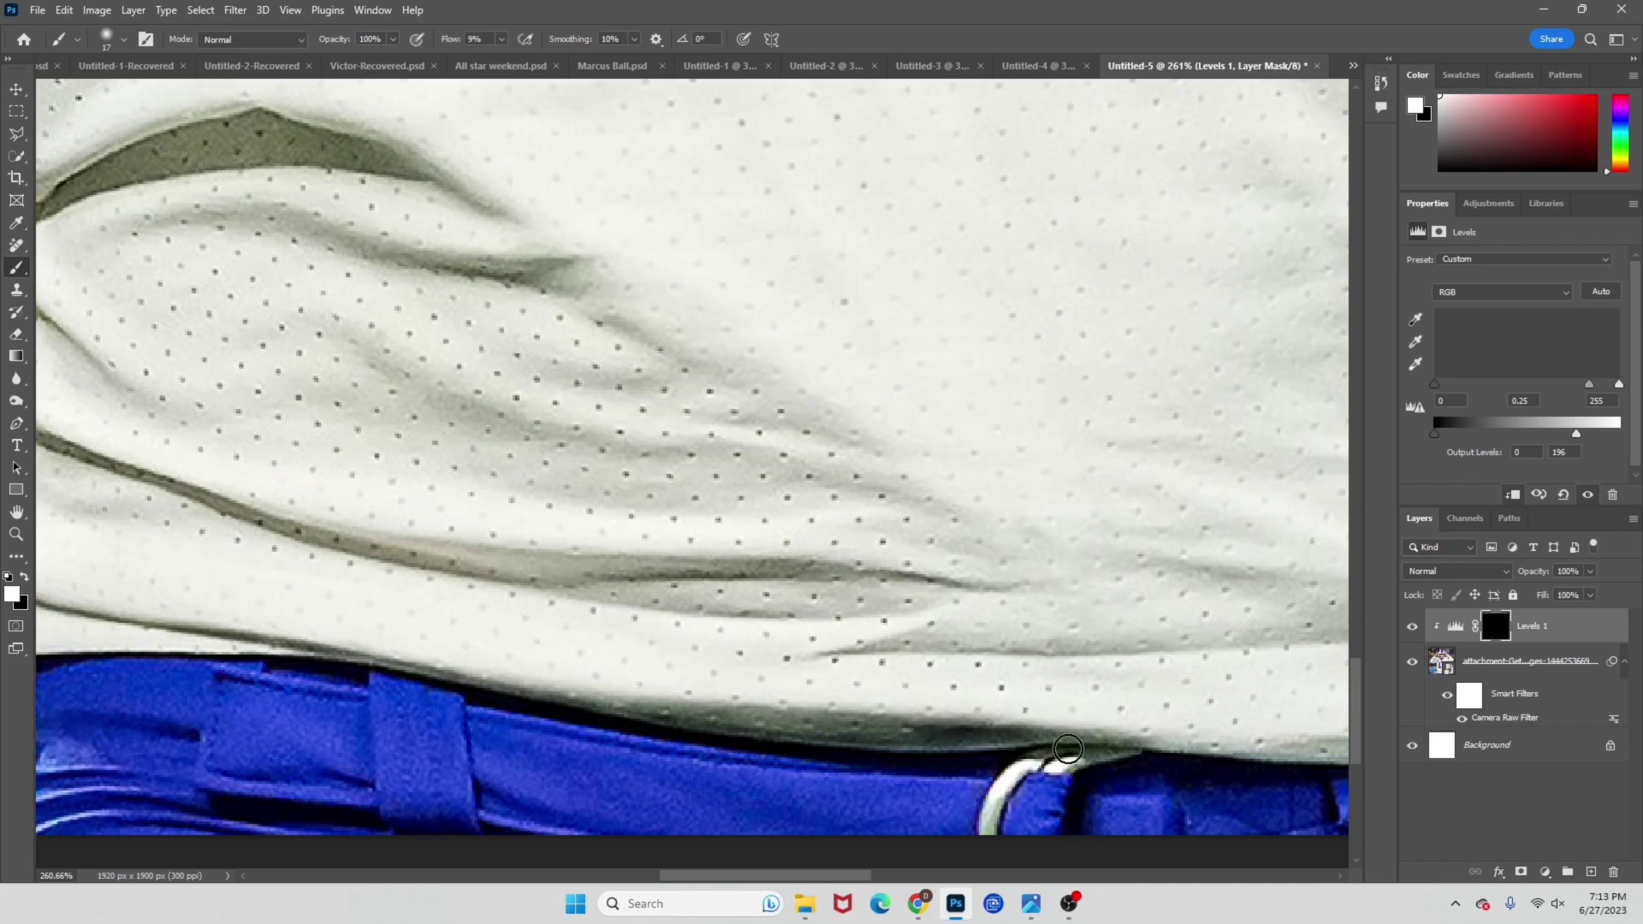
Darken the long curved crease just above the hem on the right half of the jersey.
{"action": "scroll", "coordinate": [792, 675], "scroll_direction": "down", "scroll_amount": 5}
{"action": "scroll", "coordinate": [864, 652], "scroll_direction": "up", "scroll_amount": 5}
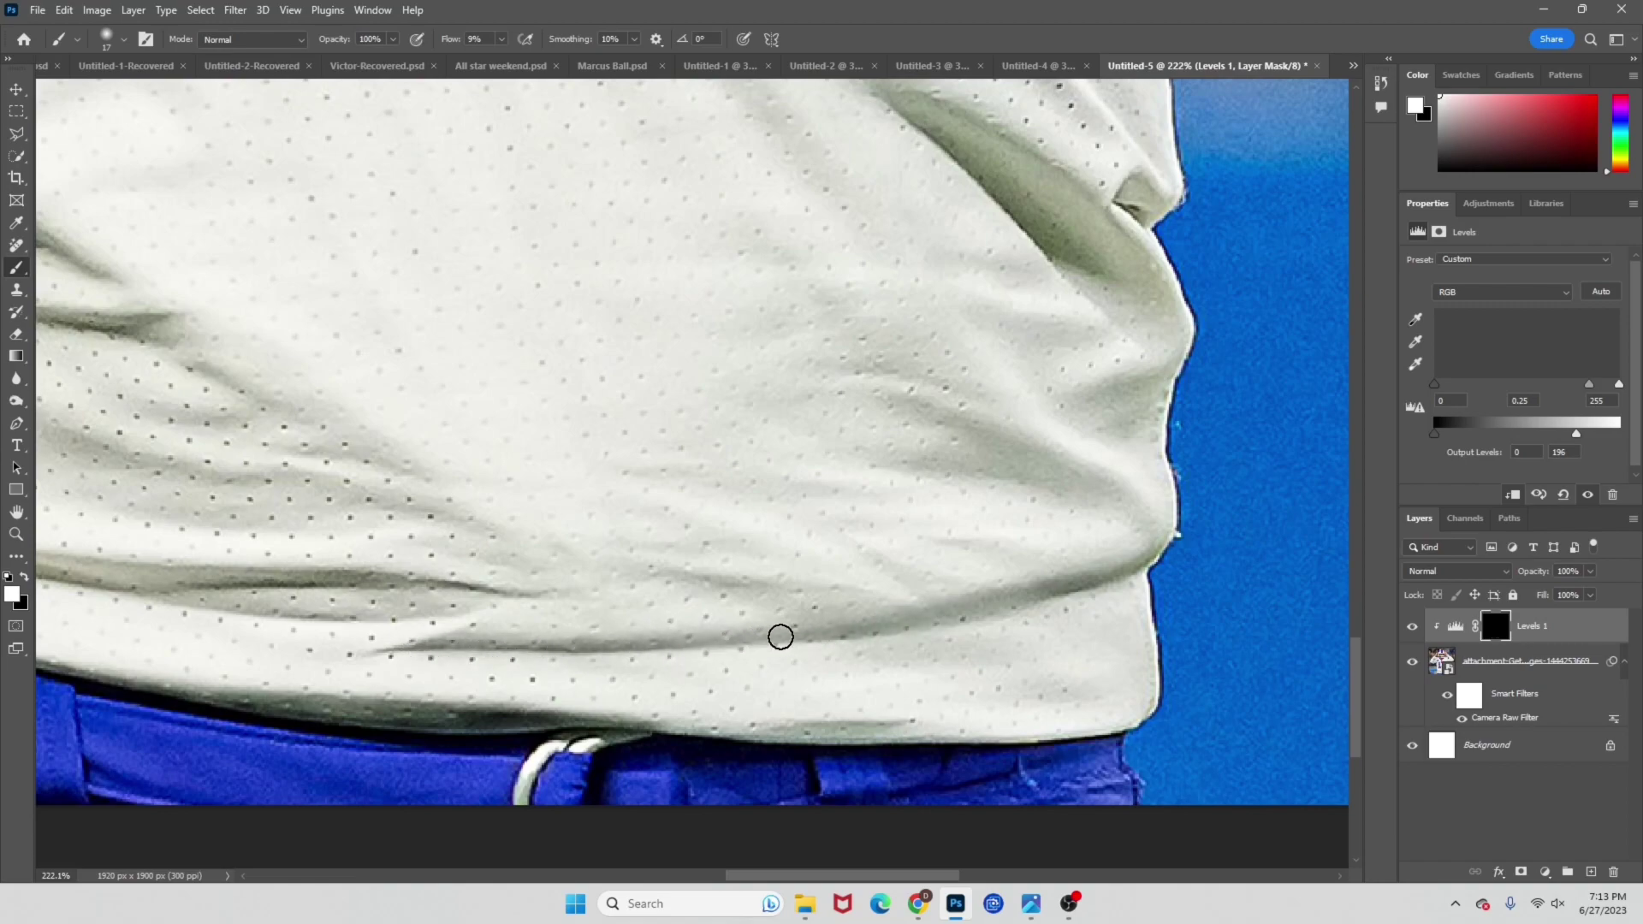
{"action": "mouse_move", "coordinate": [1133, 568]}
{"action": "left_mouse_down"}
{"action": "mouse_move", "coordinate": [1158, 534]}
{"action": "mouse_move", "coordinate": [966, 606]}
{"action": "mouse_move", "coordinate": [398, 646]}
{"action": "left_mouse_up"}
Darken the long fold above the hem on the left half of the jersey with a 21 px brush.
{"action": "scroll", "coordinate": [638, 642], "scroll_direction": "left", "scroll_amount": 2}
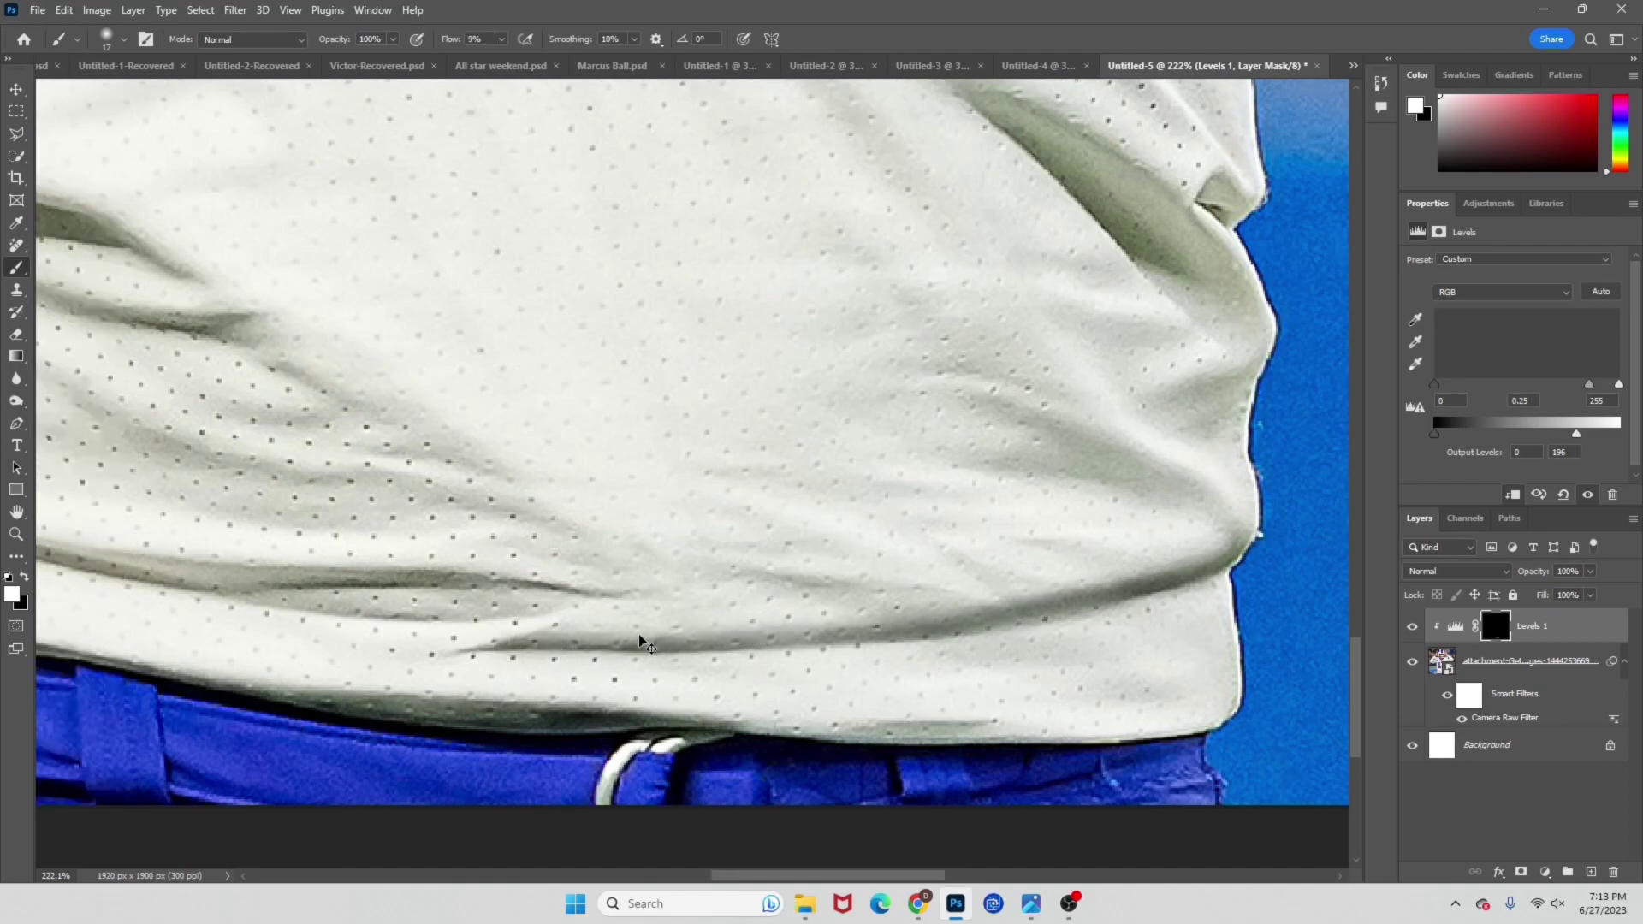
{"action": "scroll", "coordinate": [666, 627], "scroll_direction": "down", "scroll_amount": 4}
{"action": "scroll", "coordinate": [666, 622], "scroll_direction": "up", "scroll_amount": 2}
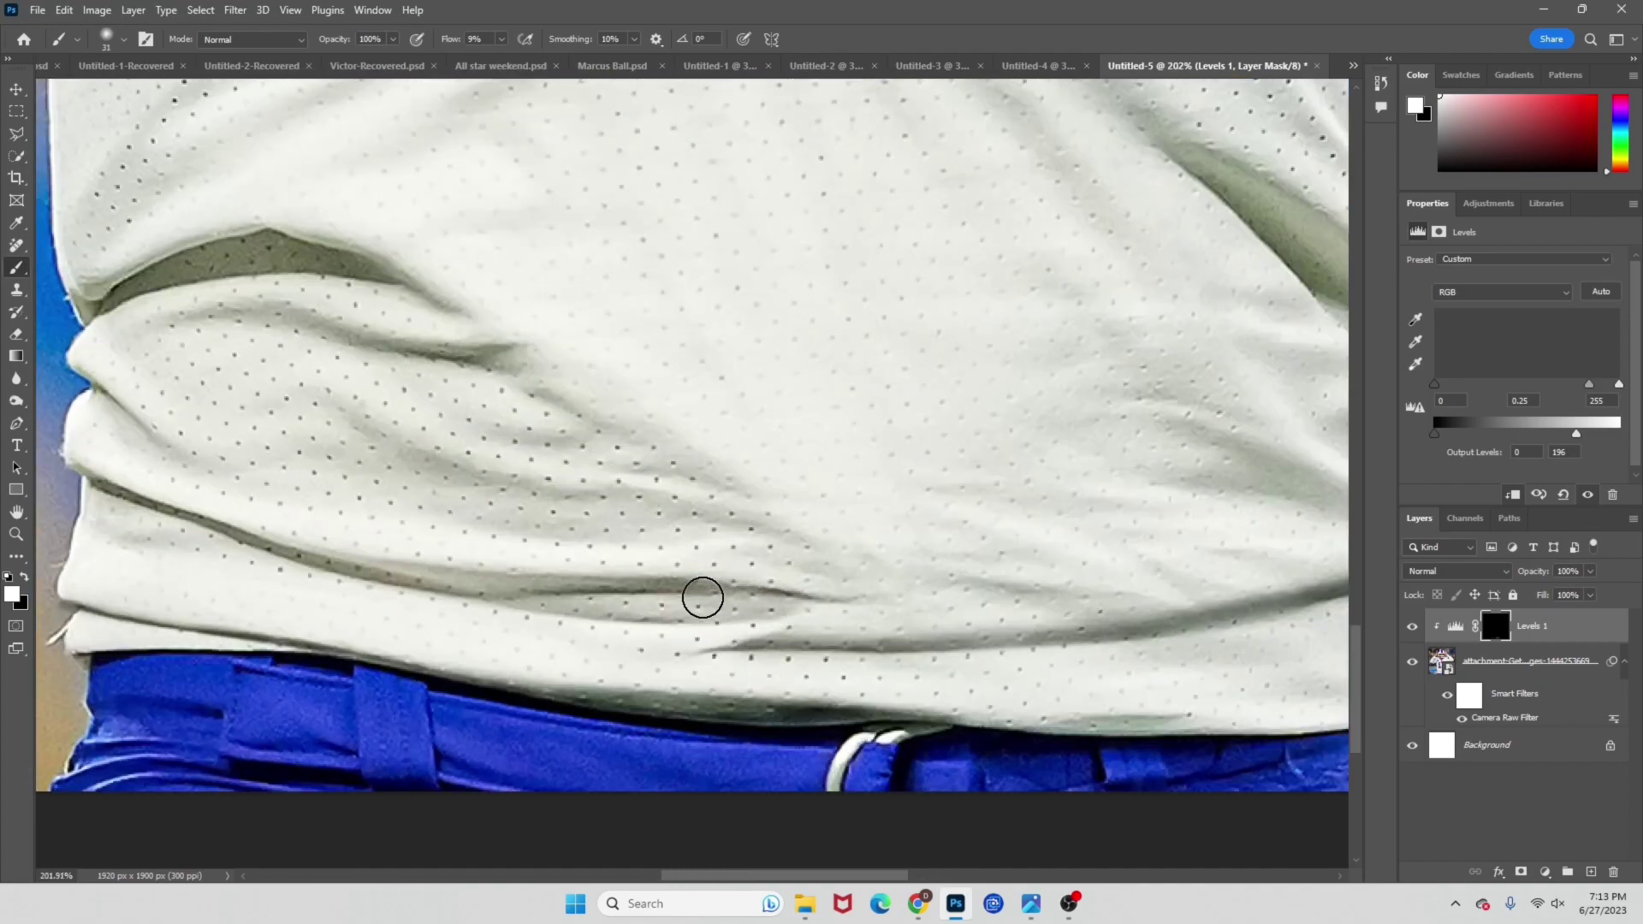
{"action": "mouse_move", "coordinate": [734, 594]}
{"action": "left_mouse_down"}
{"action": "mouse_move", "coordinate": [308, 557]}
{"action": "mouse_move", "coordinate": [88, 469]}
{"action": "mouse_move", "coordinate": [111, 499]}
{"action": "mouse_move", "coordinate": [305, 548]}
{"action": "mouse_move", "coordinate": [583, 576]}
{"action": "mouse_move", "coordinate": [419, 579]}
{"action": "mouse_move", "coordinate": [639, 613]}
{"action": "left_mouse_up"}
{"action": "right_click", "coordinate": [542, 597], "text": "alt"}
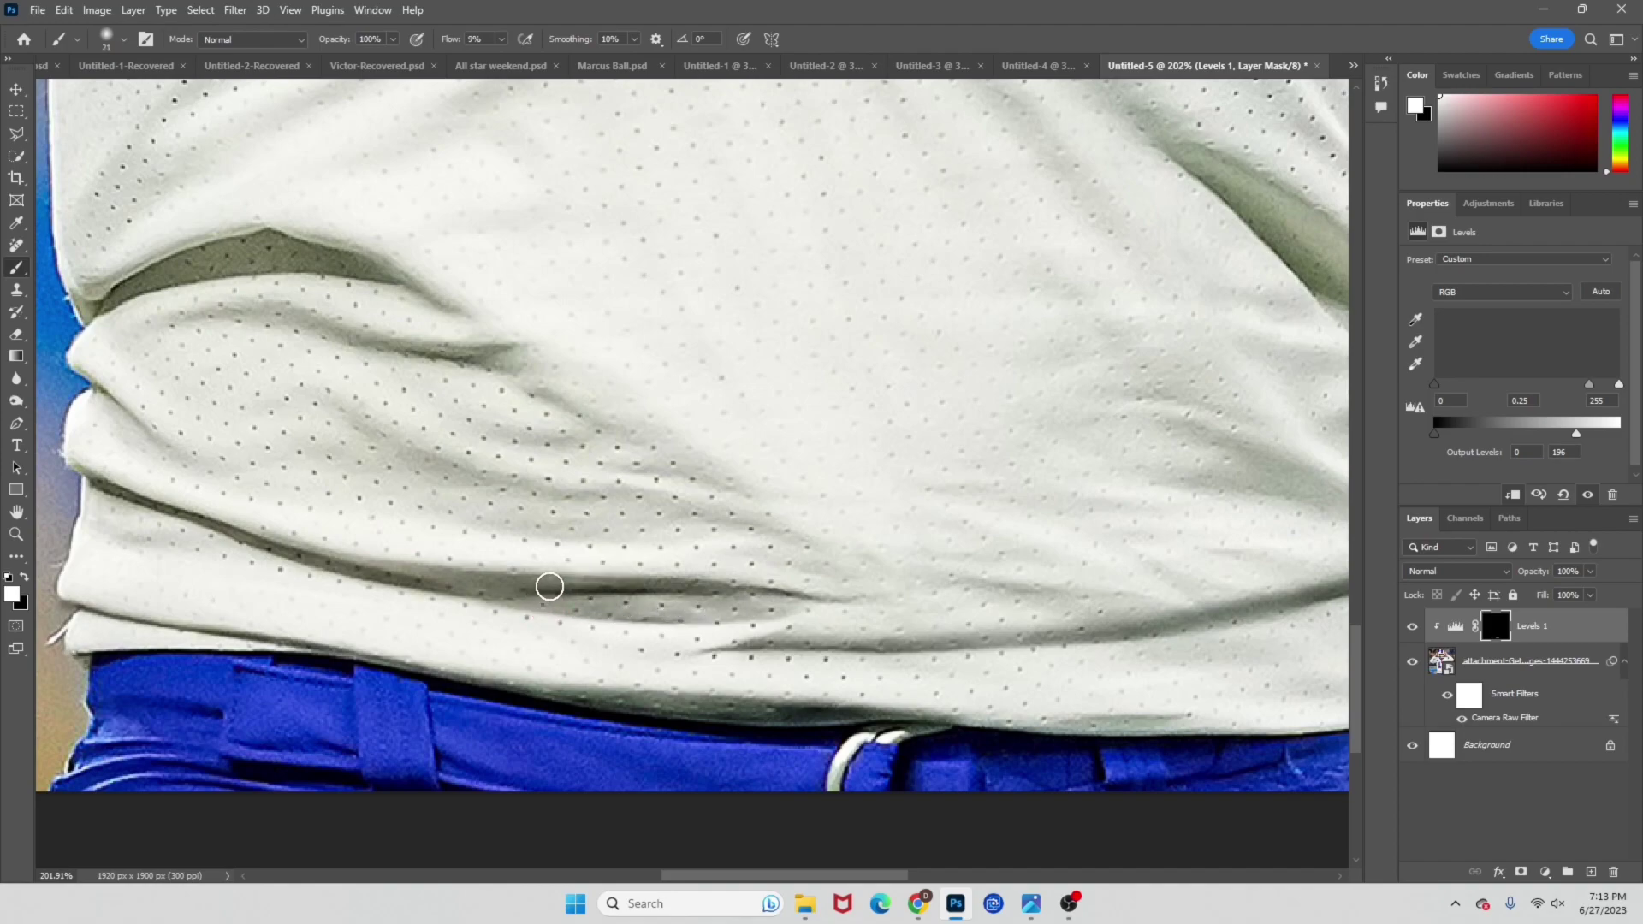
{"action": "mouse_move", "coordinate": [541, 578]}
{"action": "left_mouse_down"}
{"action": "mouse_move", "coordinate": [778, 599]}
{"action": "mouse_move", "coordinate": [500, 603]}
{"action": "mouse_move", "coordinate": [632, 601]}
{"action": "mouse_move", "coordinate": [351, 579]}
{"action": "mouse_move", "coordinate": [542, 587]}
{"action": "mouse_move", "coordinate": [218, 517]}
{"action": "left_mouse_up"}
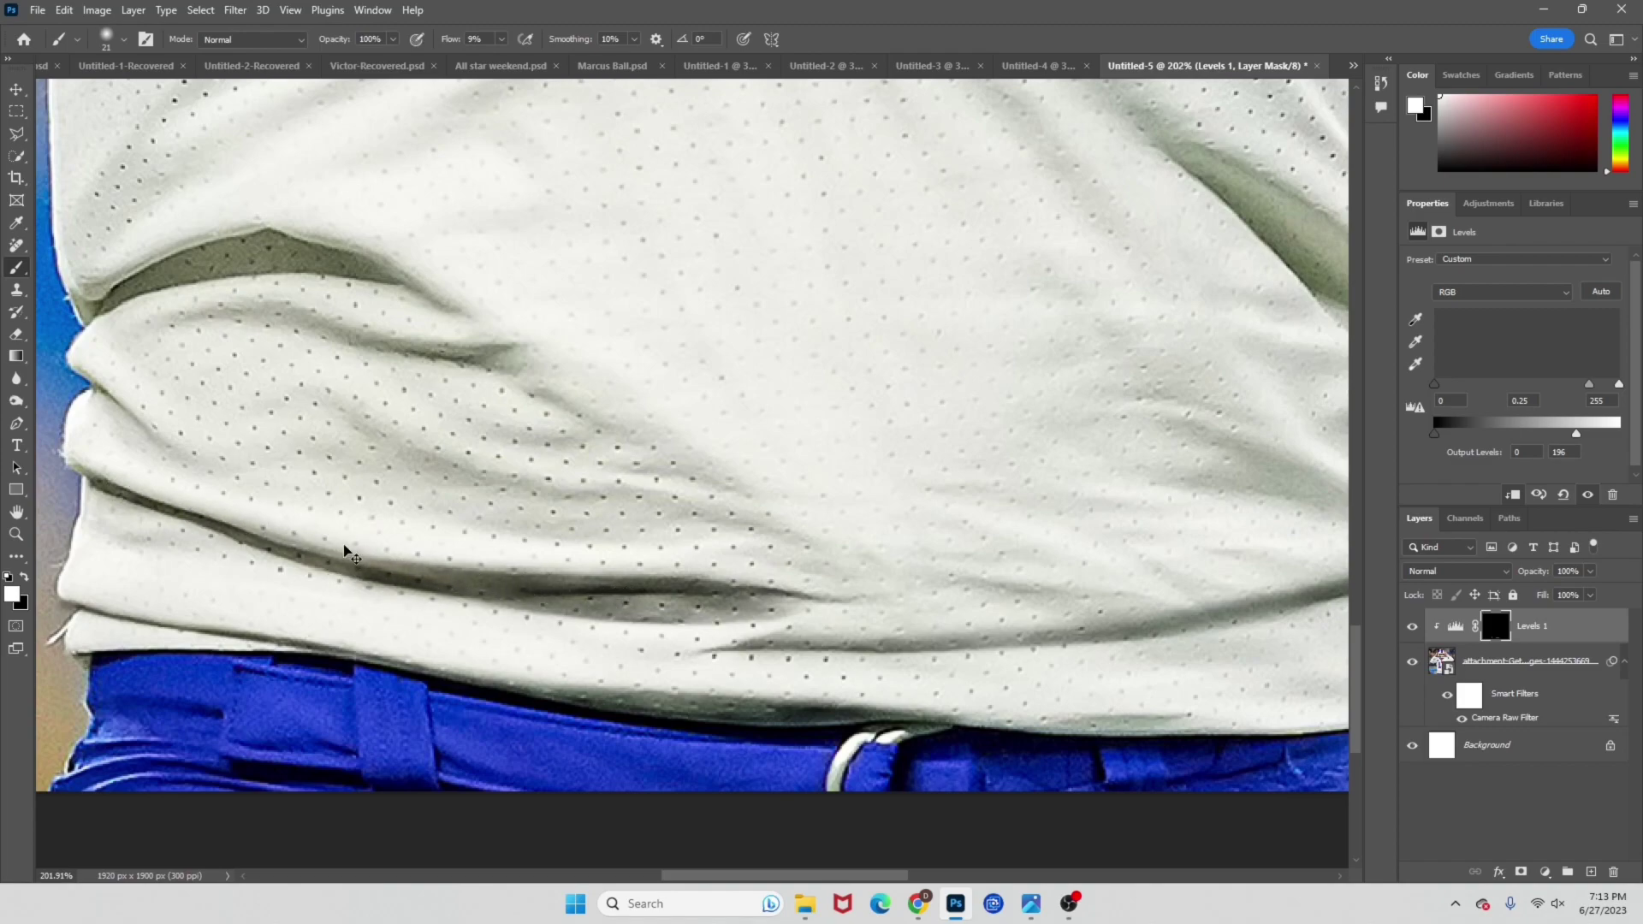
Paint shadows into the remaining folds across the jersey's waist below the numbers.
{"action": "scroll", "coordinate": [659, 576], "scroll_direction": "down", "scroll_amount": 5}
{"action": "scroll", "coordinate": [698, 583], "scroll_direction": "down", "scroll_amount": 4}
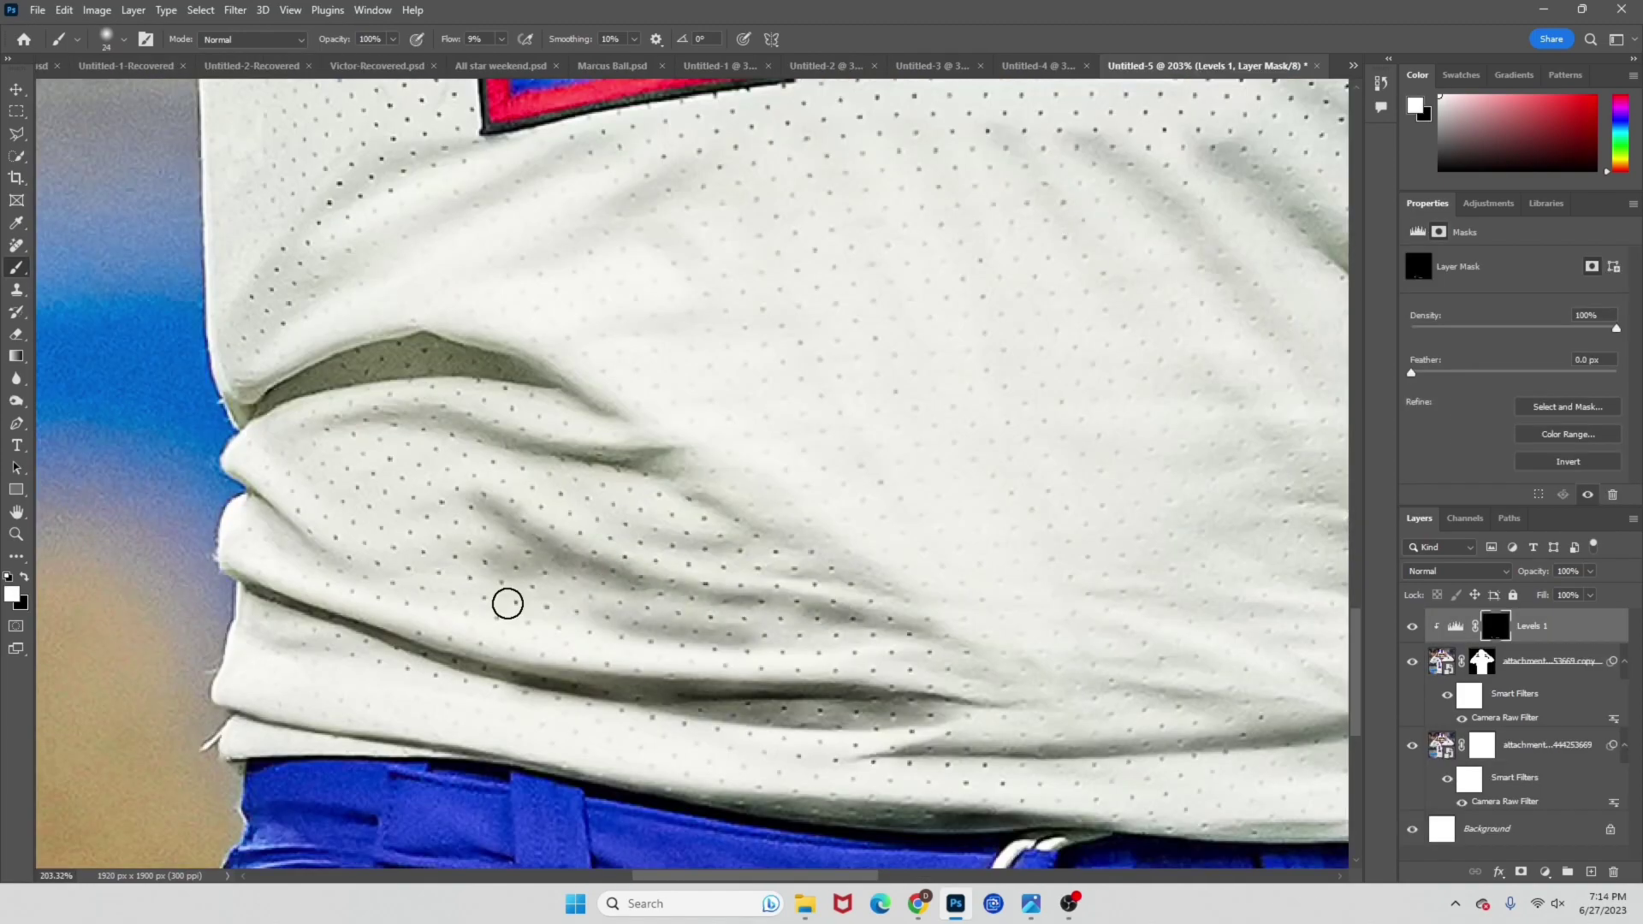
{"action": "mouse_move", "coordinate": [506, 598]}
{"action": "left_mouse_down"}
{"action": "mouse_move", "coordinate": [1302, 600]}
{"action": "mouse_move", "coordinate": [1089, 600]}
{"action": "left_mouse_up"}
{"action": "left_click_drag", "start_coordinate": [1142, 556], "coordinate": [928, 287]}
{"action": "scroll", "coordinate": [881, 599], "scroll_direction": "down", "scroll_amount": 6}
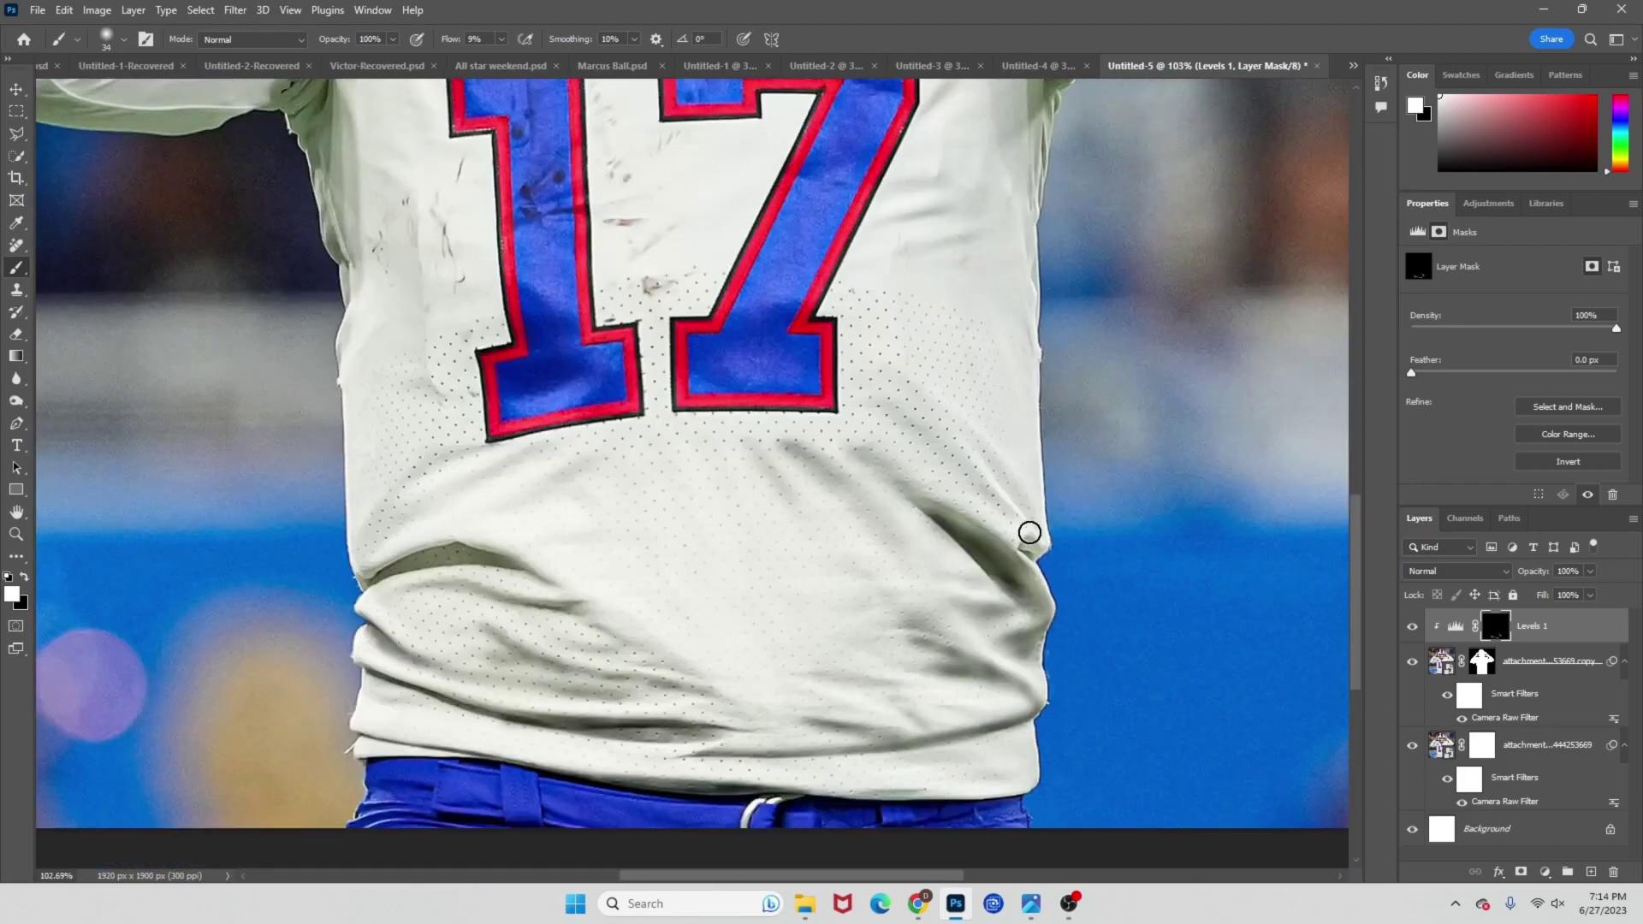
{"action": "left_click_drag", "start_coordinate": [1016, 527], "coordinate": [941, 440]}
{"action": "left_click_drag", "start_coordinate": [856, 462], "coordinate": [1016, 538]}
Shade the creases along the left side of the jersey's torso beside the numbers.
{"action": "scroll", "coordinate": [618, 574], "scroll_direction": "up", "scroll_amount": 5}
{"action": "left_click_drag", "start_coordinate": [406, 697], "coordinate": [457, 625]}
{"action": "left_click_drag", "start_coordinate": [532, 419], "coordinate": [513, 355]}
{"action": "scroll", "coordinate": [512, 322], "scroll_direction": "up", "scroll_amount": 5}
{"action": "left_click_drag", "start_coordinate": [297, 271], "coordinate": [385, 668]}
Shade the right edge of the jersey up to the armpit and the underside of that sleeve.
{"action": "scroll", "coordinate": [804, 590], "scroll_direction": "right", "scroll_amount": 8}
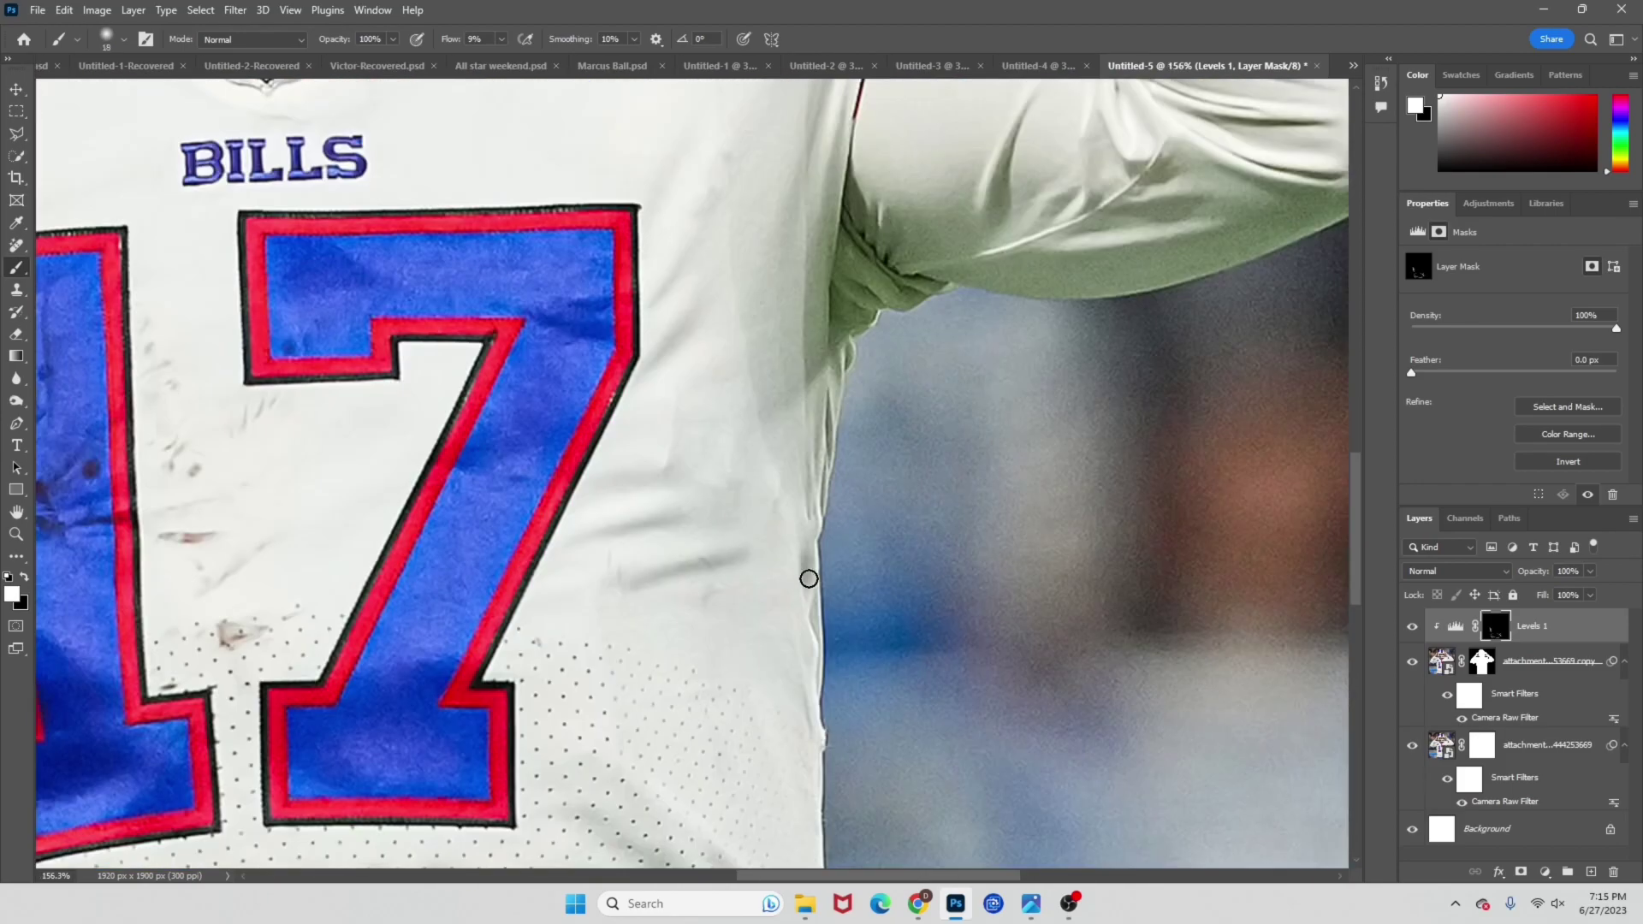
{"action": "scroll", "coordinate": [803, 591], "scroll_direction": "up", "scroll_amount": 1}
{"action": "left_click_drag", "start_coordinate": [813, 222], "coordinate": [886, 423]}
{"action": "scroll", "coordinate": [885, 424], "scroll_direction": "up", "scroll_amount": 2}
{"action": "mouse_move", "coordinate": [1108, 432]}
{"action": "left_mouse_down"}
{"action": "mouse_move", "coordinate": [1232, 397]}
{"action": "mouse_move", "coordinate": [997, 441]}
{"action": "left_mouse_up"}
Darken the fine creases near the elbow of the right-hand sleeve with a smaller brush.
{"action": "scroll", "coordinate": [990, 381], "scroll_direction": "right", "scroll_amount": 4}
{"action": "key", "text": "bracketleft"}
{"action": "key", "text": "bracketleft"}
{"action": "left_click_drag", "start_coordinate": [1052, 334], "coordinate": [1163, 376]}
{"action": "left_click_drag", "start_coordinate": [1001, 283], "coordinate": [1101, 308]}
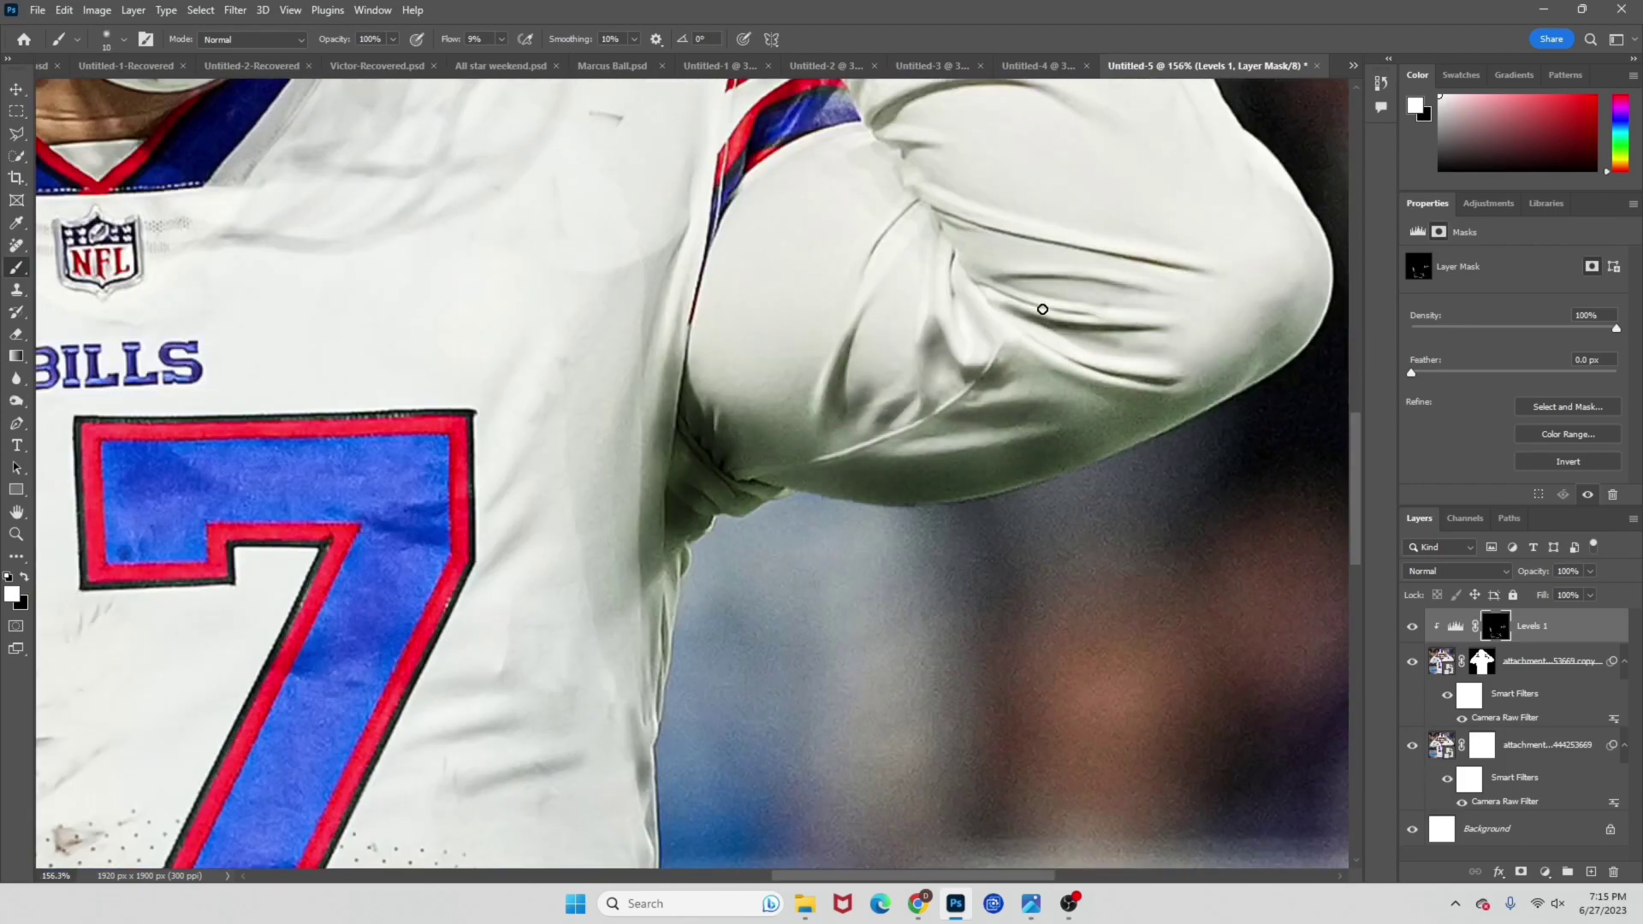
Continue painting shadows into the folds of the upper sleeve and shoulder on the image's right side.
{"action": "scroll", "coordinate": [865, 286], "scroll_direction": "up", "scroll_amount": 6}
{"action": "mouse_move", "coordinate": [1061, 210]}
{"action": "left_mouse_down"}
{"action": "mouse_move", "coordinate": [841, 350]}
{"action": "mouse_move", "coordinate": [812, 282]}
{"action": "left_mouse_up"}
{"action": "scroll", "coordinate": [812, 287], "scroll_direction": "up", "scroll_amount": 3}
{"action": "mouse_move", "coordinate": [767, 373]}
{"action": "left_mouse_down"}
{"action": "mouse_move", "coordinate": [716, 329]}
{"action": "mouse_move", "coordinate": [688, 249]}
{"action": "mouse_move", "coordinate": [633, 218]}
{"action": "left_mouse_up"}
{"action": "scroll", "coordinate": [633, 218], "scroll_direction": "down", "scroll_amount": 6}
{"action": "scroll", "coordinate": [807, 501], "scroll_direction": "up", "scroll_amount": 5}
Adjust the brush size and shade the folds of the jersey's opposite sleeve and shoulder.
{"action": "key", "text": "bracketright"}
{"action": "key", "text": "bracketright"}
{"action": "key", "text": "bracketright"}
{"action": "key", "text": "bracketright"}
{"action": "key", "text": "bracketright"}
{"action": "scroll", "coordinate": [832, 400], "scroll_direction": "up", "scroll_amount": 6}
{"action": "key", "text": "bracketleft"}
{"action": "key", "text": "bracketleft"}
{"action": "key", "text": "bracketleft"}
{"action": "mouse_move", "coordinate": [774, 368]}
{"action": "left_mouse_down"}
{"action": "mouse_move", "coordinate": [884, 422]}
{"action": "mouse_move", "coordinate": [762, 527]}
{"action": "mouse_move", "coordinate": [612, 620]}
{"action": "mouse_move", "coordinate": [446, 387]}
{"action": "left_mouse_up"}
Reduce the brush size and paint shadows along the forearm and sleeve on the image's left side.
{"action": "scroll", "coordinate": [582, 562], "scroll_direction": "down", "scroll_amount": 8}
{"action": "scroll", "coordinate": [616, 513], "scroll_direction": "up", "scroll_amount": 6}
{"action": "scroll", "coordinate": [446, 387], "scroll_direction": "left", "scroll_amount": 3}
{"action": "key", "text": "bracketleft"}
{"action": "key", "text": "bracketleft"}
{"action": "scroll", "coordinate": [564, 366], "scroll_direction": "up", "scroll_amount": 2}
{"action": "scroll", "coordinate": [605, 283], "scroll_direction": "up", "scroll_amount": 4}
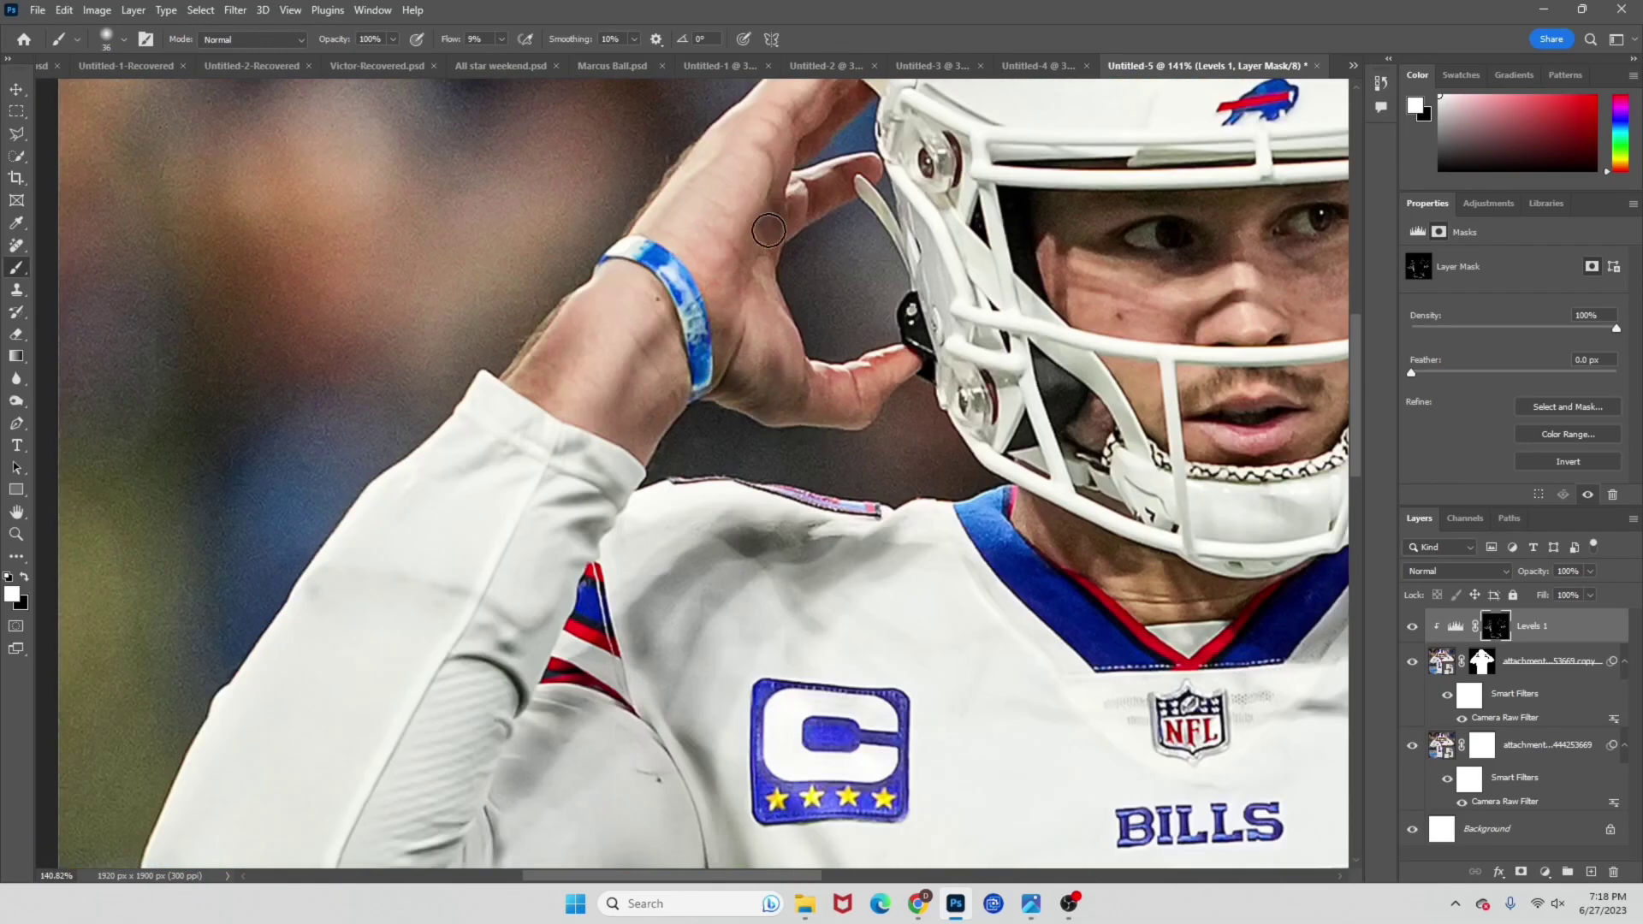
Enlarge the soft brush and shade the raised hand, face and helmet on the Levels mask.
{"action": "scroll", "coordinate": [733, 375], "scroll_direction": "up", "scroll_amount": 3}
{"action": "left_click_drag", "start_coordinate": [1142, 624], "coordinate": [950, 648]}
{"action": "left_click_drag", "start_coordinate": [963, 575], "coordinate": [1056, 479]}
{"action": "scroll", "coordinate": [780, 342], "scroll_direction": "up", "scroll_amount": 6}
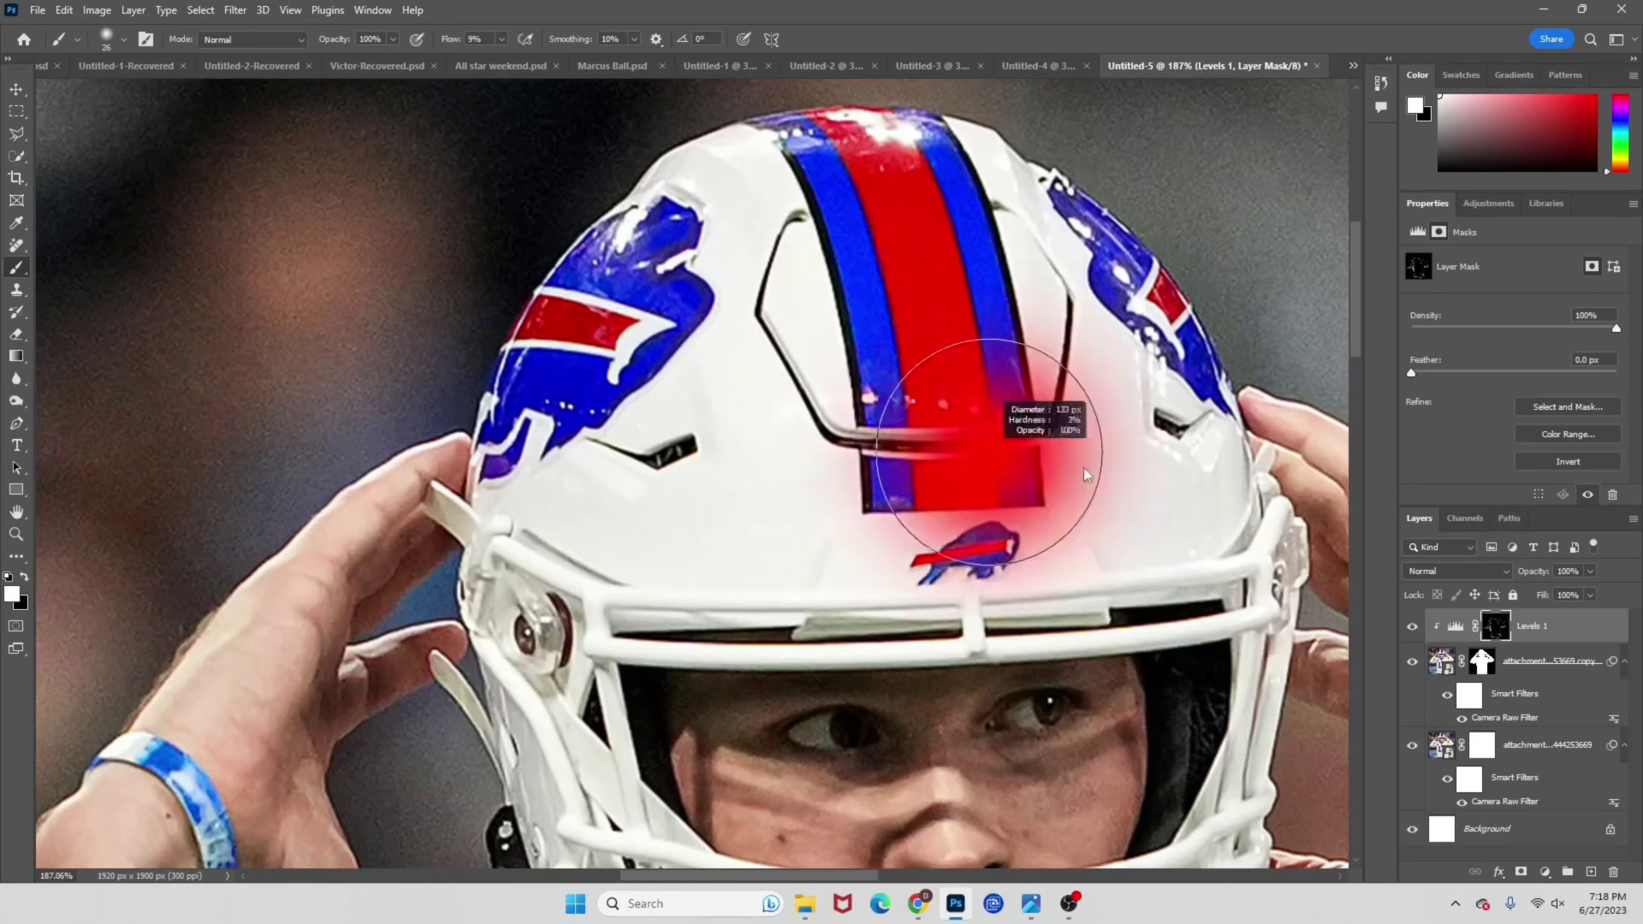
Compare the whole image with the Levels 1 layer hidden and shown to judge the shading.
{"action": "scroll", "coordinate": [779, 167], "scroll_direction": "down", "scroll_amount": 8}
{"action": "left_click", "coordinate": [1409, 626]}
{"action": "left_click", "coordinate": [1412, 626]}
{"action": "scroll", "coordinate": [856, 513], "scroll_direction": "up", "scroll_amount": 1}
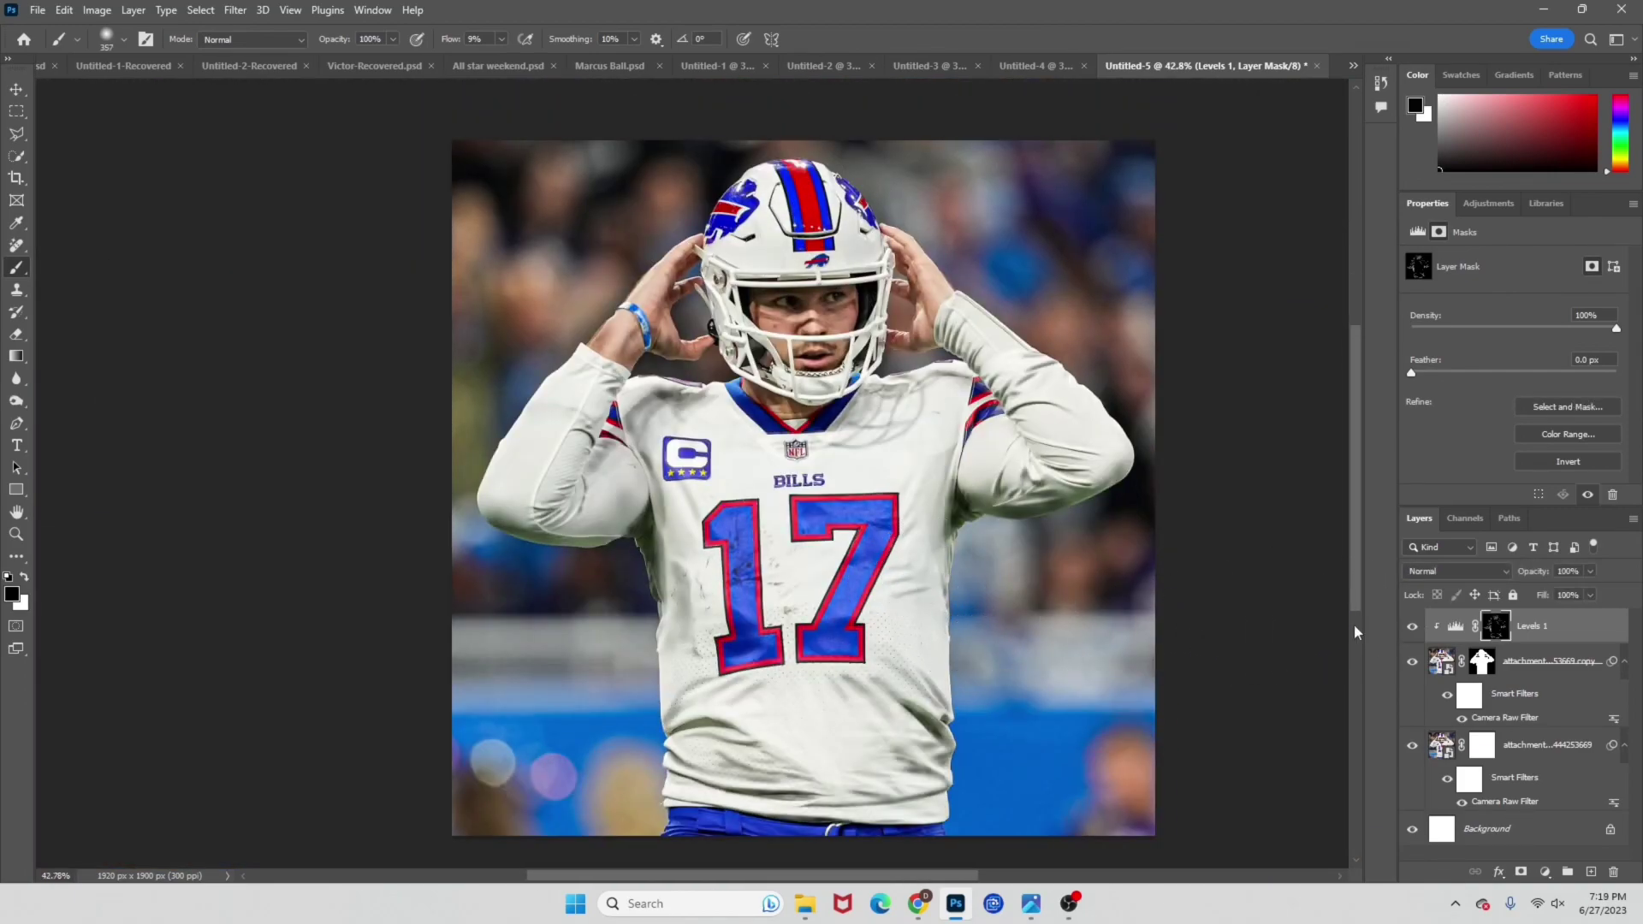
{"action": "left_click", "coordinate": [1411, 626]}
{"action": "left_click", "coordinate": [1412, 626]}
{"action": "left_click", "coordinate": [1411, 627]}
{"action": "left_click", "coordinate": [1412, 626]}
{"action": "left_click", "coordinate": [1411, 626]}
{"action": "left_click", "coordinate": [1411, 626]}
Paint white on the Levels mask to deepen the jersey folds beside the upper part of the number 7.
{"action": "scroll", "coordinate": [806, 558], "scroll_direction": "up", "scroll_amount": 5}
{"action": "scroll", "coordinate": [801, 564], "scroll_direction": "up", "scroll_amount": 3}
{"action": "key", "text": "x"}
{"action": "mouse_move", "coordinate": [841, 493]}
{"action": "left_mouse_down"}
{"action": "mouse_move", "coordinate": [652, 494]}
{"action": "mouse_move", "coordinate": [718, 498]}
{"action": "mouse_move", "coordinate": [491, 542]}
{"action": "mouse_move", "coordinate": [718, 497]}
{"action": "left_mouse_up"}
{"action": "scroll", "coordinate": [775, 457], "scroll_direction": "up", "scroll_amount": 2}
{"action": "mouse_move", "coordinate": [736, 428]}
{"action": "left_mouse_down"}
{"action": "mouse_move", "coordinate": [686, 514]}
{"action": "mouse_move", "coordinate": [588, 518]}
{"action": "mouse_move", "coordinate": [705, 514]}
{"action": "left_mouse_up"}
{"action": "scroll", "coordinate": [792, 426], "scroll_direction": "up", "scroll_amount": 3}
{"action": "mouse_move", "coordinate": [756, 365]}
{"action": "left_mouse_down"}
{"action": "mouse_move", "coordinate": [770, 349]}
{"action": "mouse_move", "coordinate": [767, 363]}
{"action": "left_mouse_up"}
{"action": "scroll", "coordinate": [813, 240], "scroll_direction": "up", "scroll_amount": 1}
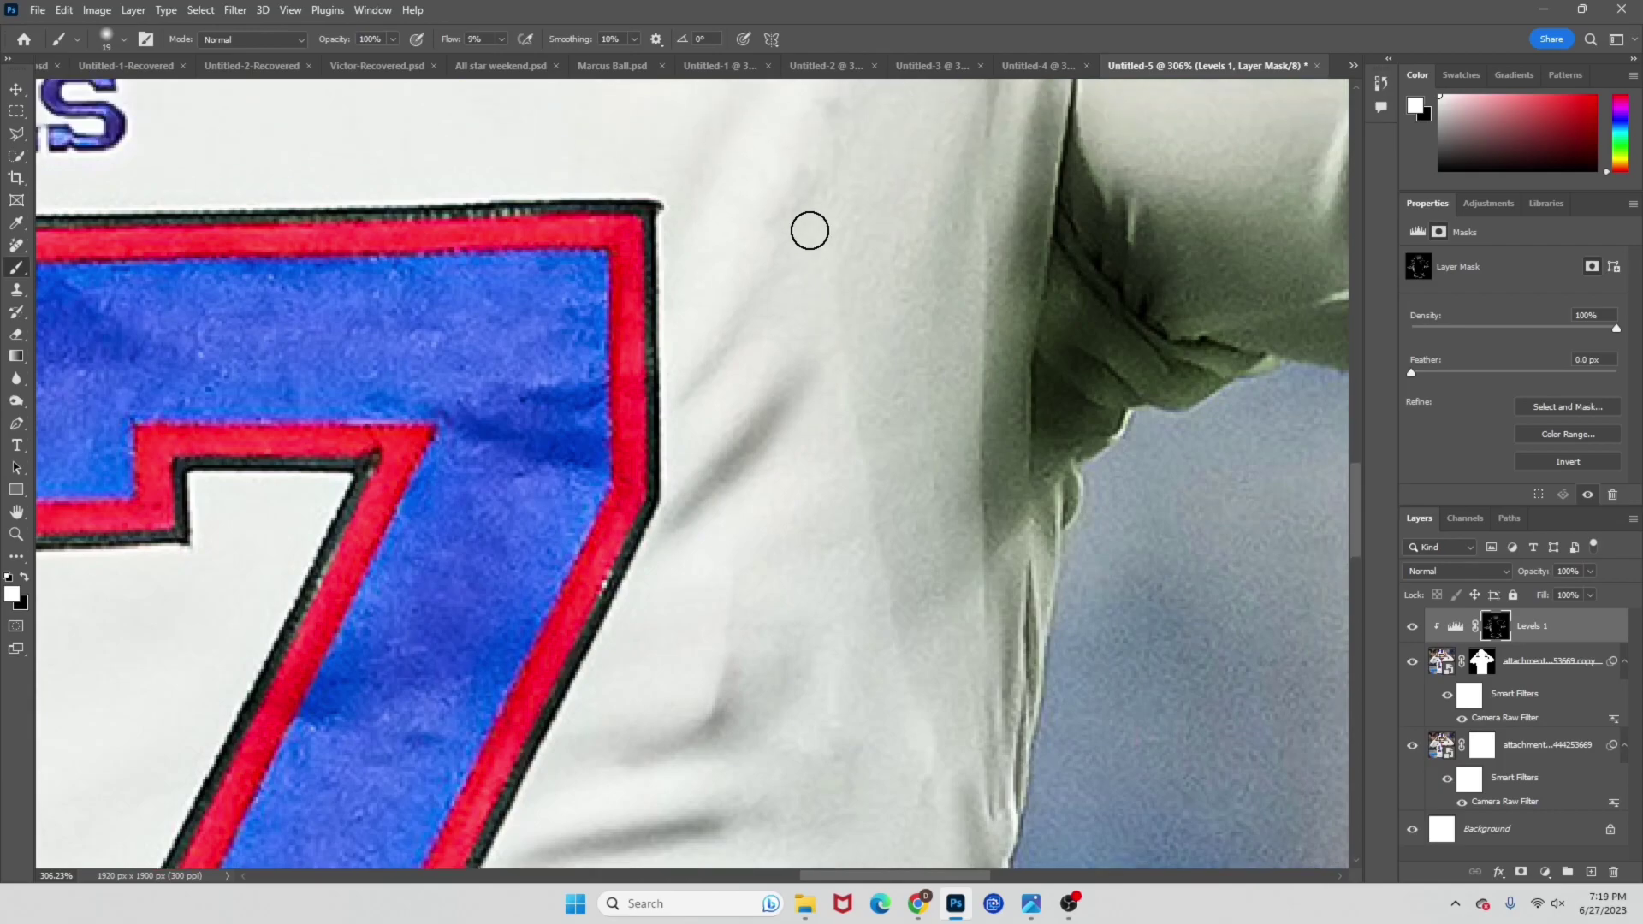
{"action": "scroll", "coordinate": [741, 297], "scroll_direction": "up", "scroll_amount": 5}
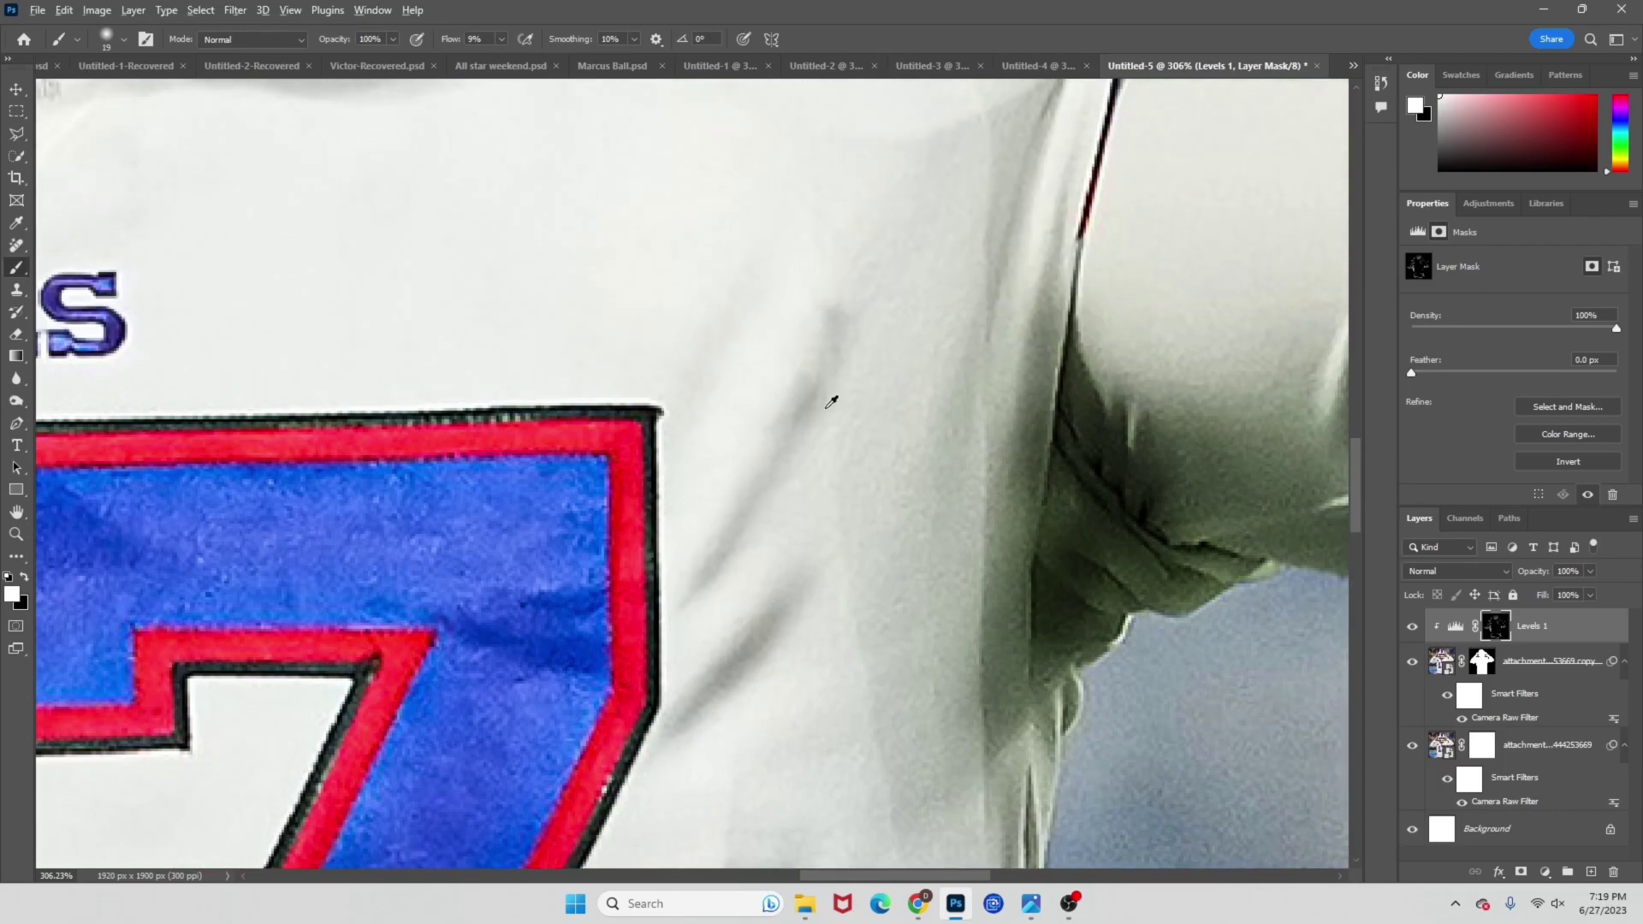
Shade the vertical folds between the number 7 and the armpit, resizing the brush as needed.
{"action": "scroll", "coordinate": [814, 407], "scroll_direction": "down", "scroll_amount": 3}
{"action": "scroll", "coordinate": [923, 398], "scroll_direction": "up", "scroll_amount": 2}
{"action": "mouse_move", "coordinate": [922, 398]}
{"action": "left_mouse_down"}
{"action": "mouse_move", "coordinate": [815, 456]}
{"action": "mouse_move", "coordinate": [889, 437]}
{"action": "mouse_move", "coordinate": [872, 542]}
{"action": "left_mouse_up"}
{"action": "left_click_drag", "start_coordinate": [903, 436], "coordinate": [874, 611]}
{"action": "right_click", "coordinate": [861, 645], "text": "alt"}
{"action": "left_click_drag", "start_coordinate": [885, 527], "coordinate": [843, 829]}
{"action": "scroll", "coordinate": [834, 531], "scroll_direction": "down", "scroll_amount": 2}
{"action": "scroll", "coordinate": [815, 793], "scroll_direction": "down", "scroll_amount": 4}
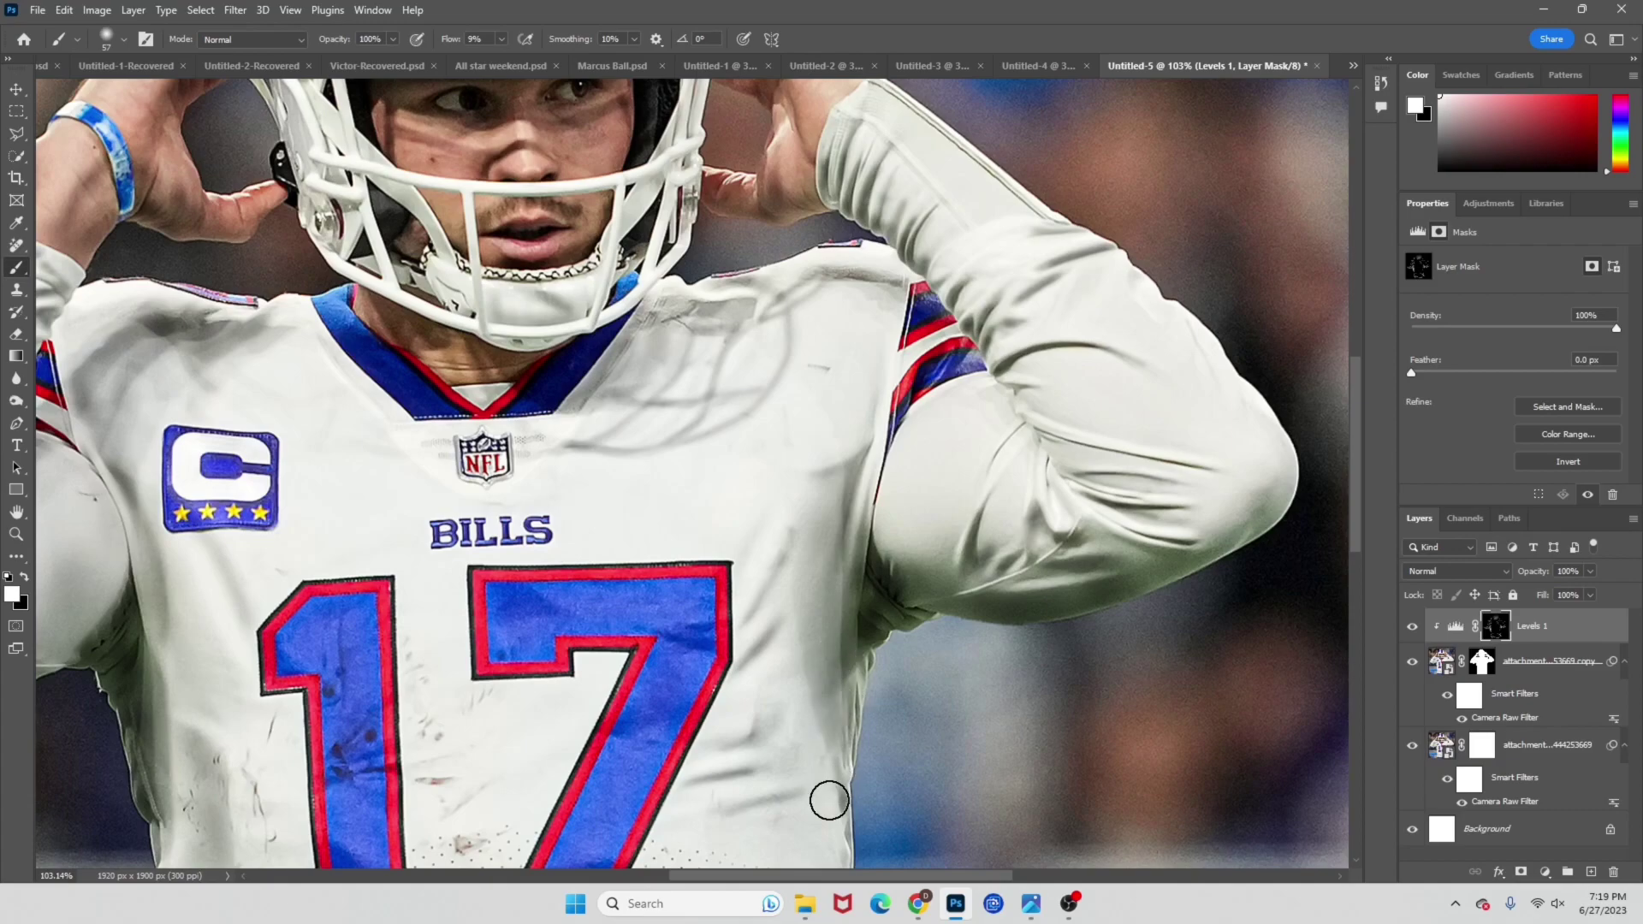
Toggle the Levels 1 layer's visibility to examine the added folds across the whole image.
{"action": "scroll", "coordinate": [829, 788], "scroll_direction": "down", "scroll_amount": 5}
{"action": "scroll", "coordinate": [832, 524], "scroll_direction": "up", "scroll_amount": 1}
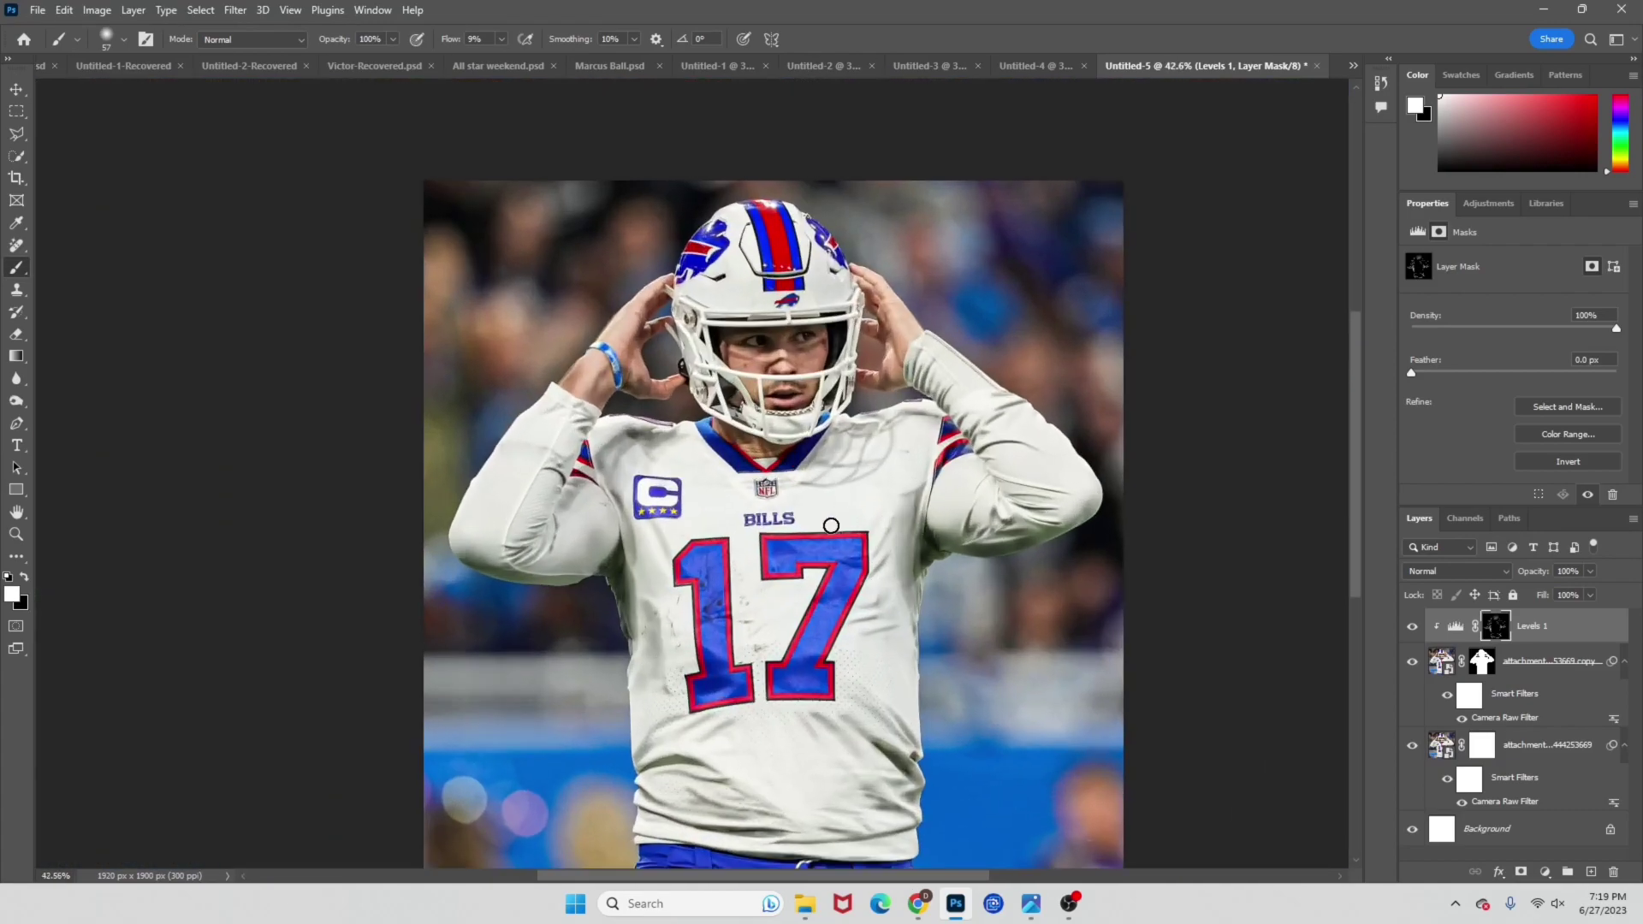
{"action": "left_click", "coordinate": [1411, 628]}
{"action": "left_click", "coordinate": [1411, 628]}
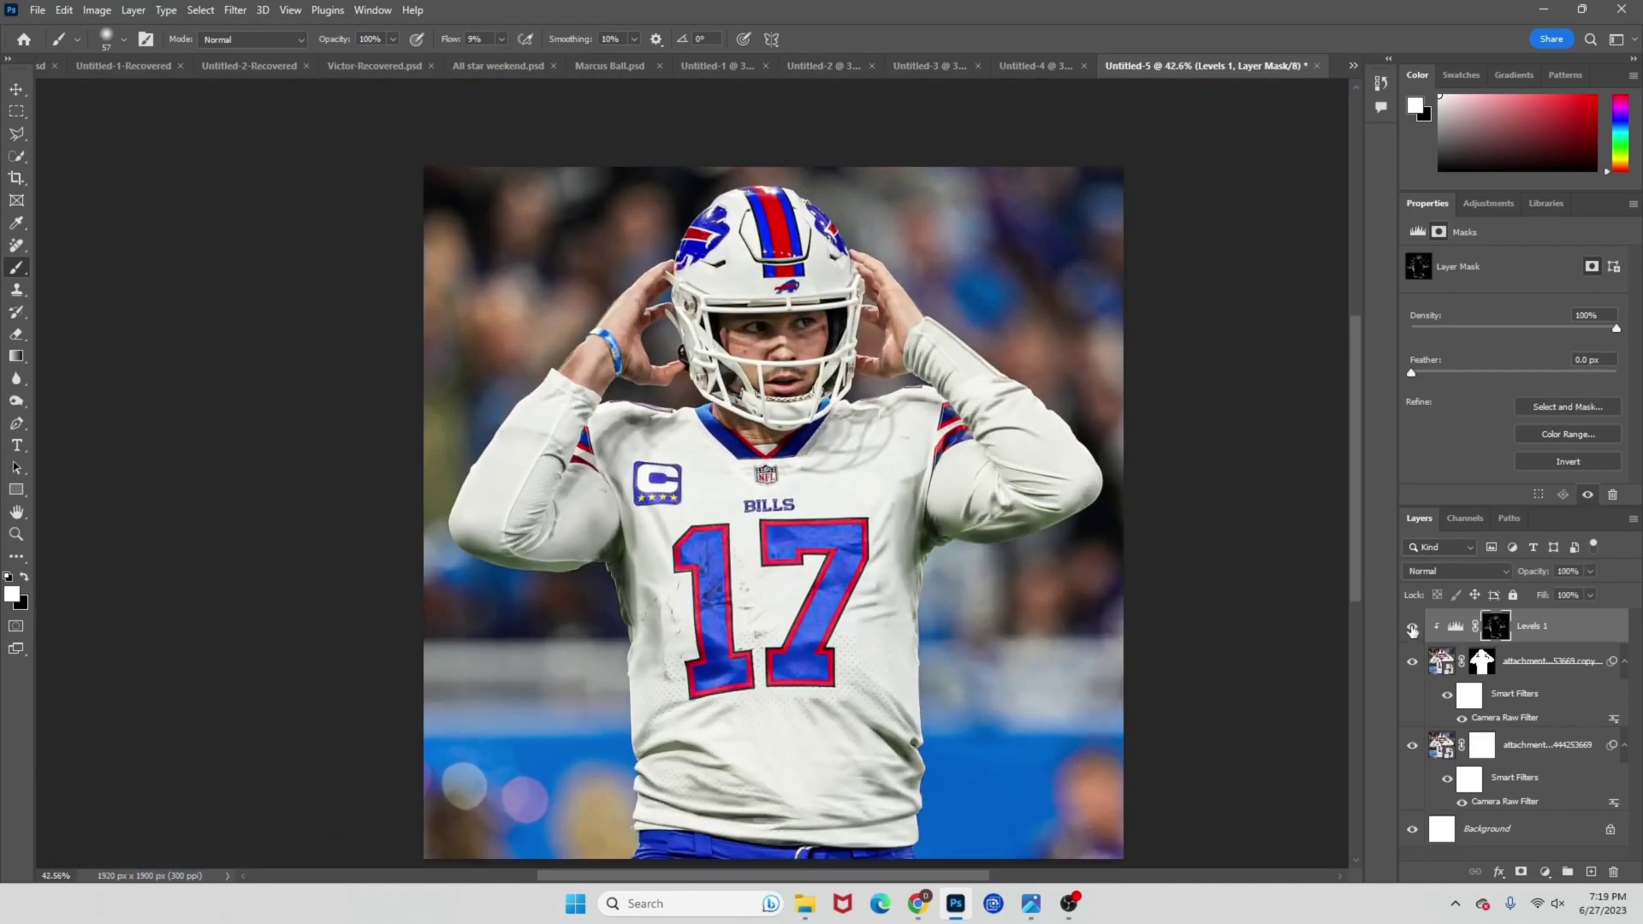
{"action": "left_click", "coordinate": [1411, 628]}
{"action": "left_click", "coordinate": [1411, 628]}
{"action": "left_click", "coordinate": [1412, 628]}
{"action": "left_click", "coordinate": [1413, 628]}
{"action": "left_click", "coordinate": [1413, 628]}
{"action": "left_click", "coordinate": [1413, 628]}
{"action": "left_click", "coordinate": [1412, 628]}
{"action": "left_click", "coordinate": [1413, 628]}
{"action": "scroll", "coordinate": [902, 591], "scroll_direction": "down", "scroll_amount": 1}
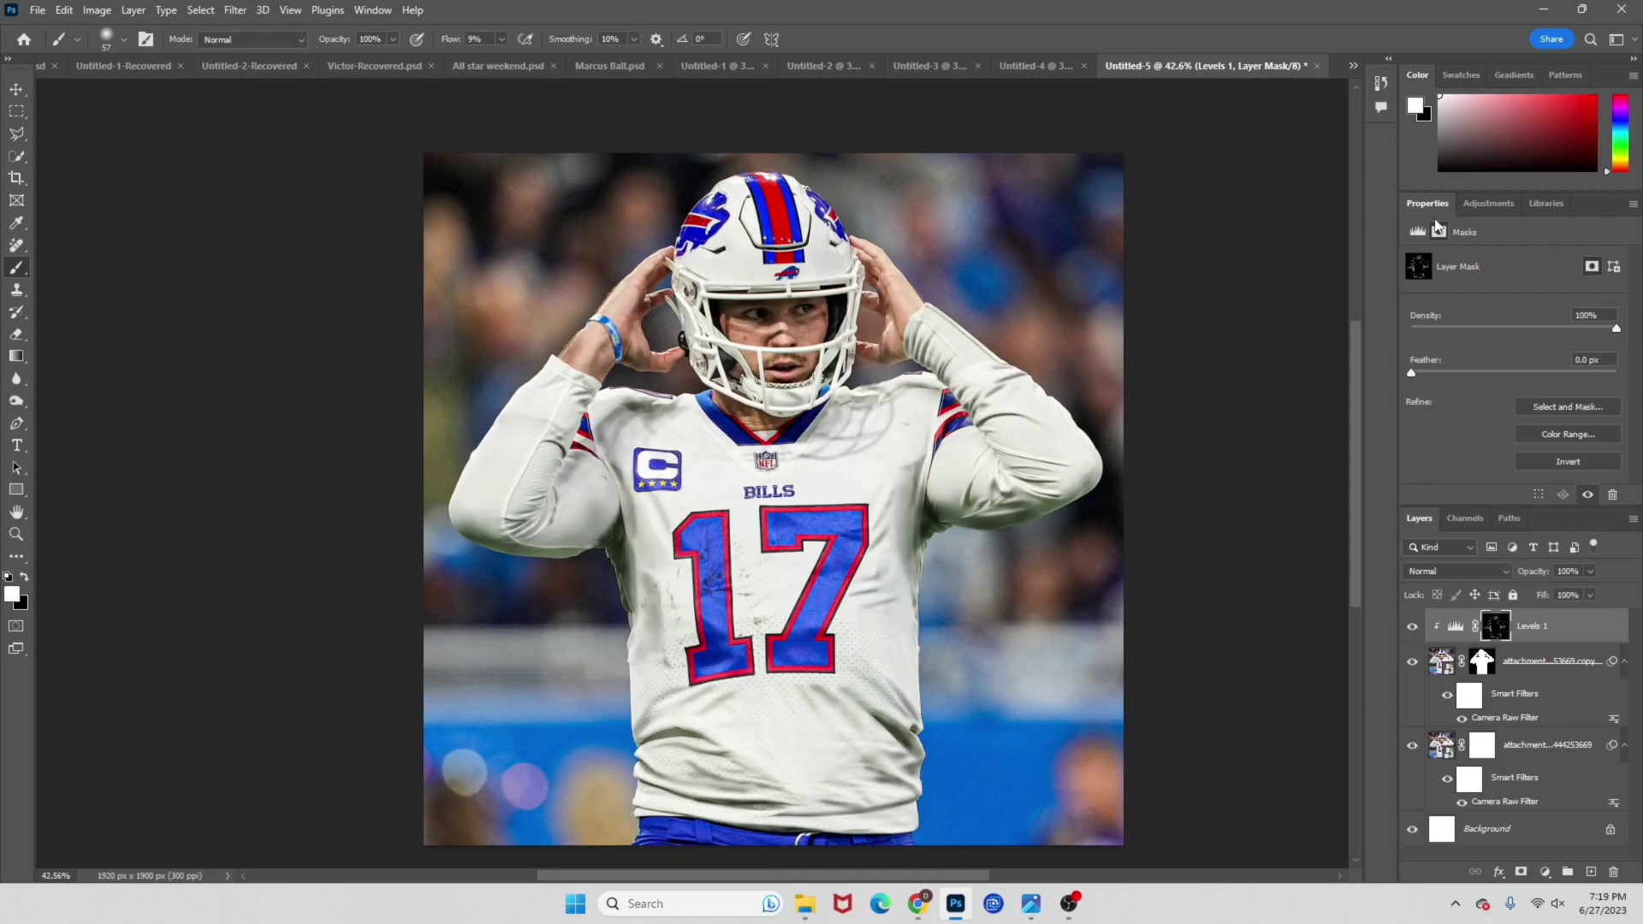
Add a Brightness/Contrast adjustment layer with the brightness set to 113.
{"action": "left_click", "coordinate": [1487, 204]}
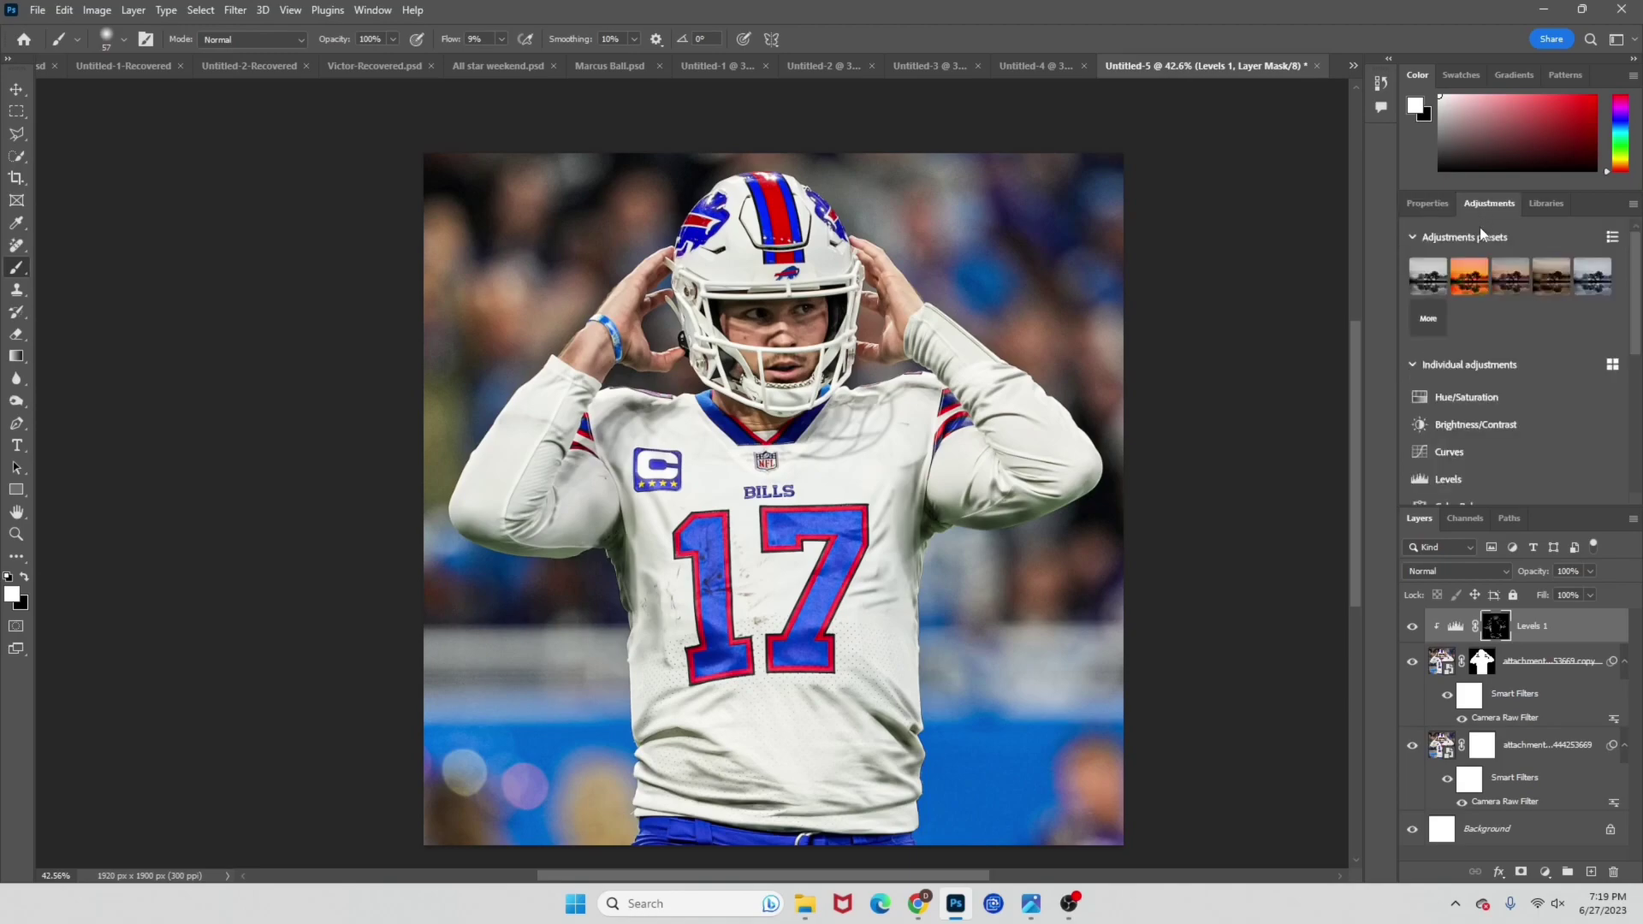
{"action": "left_click", "coordinate": [1475, 414]}
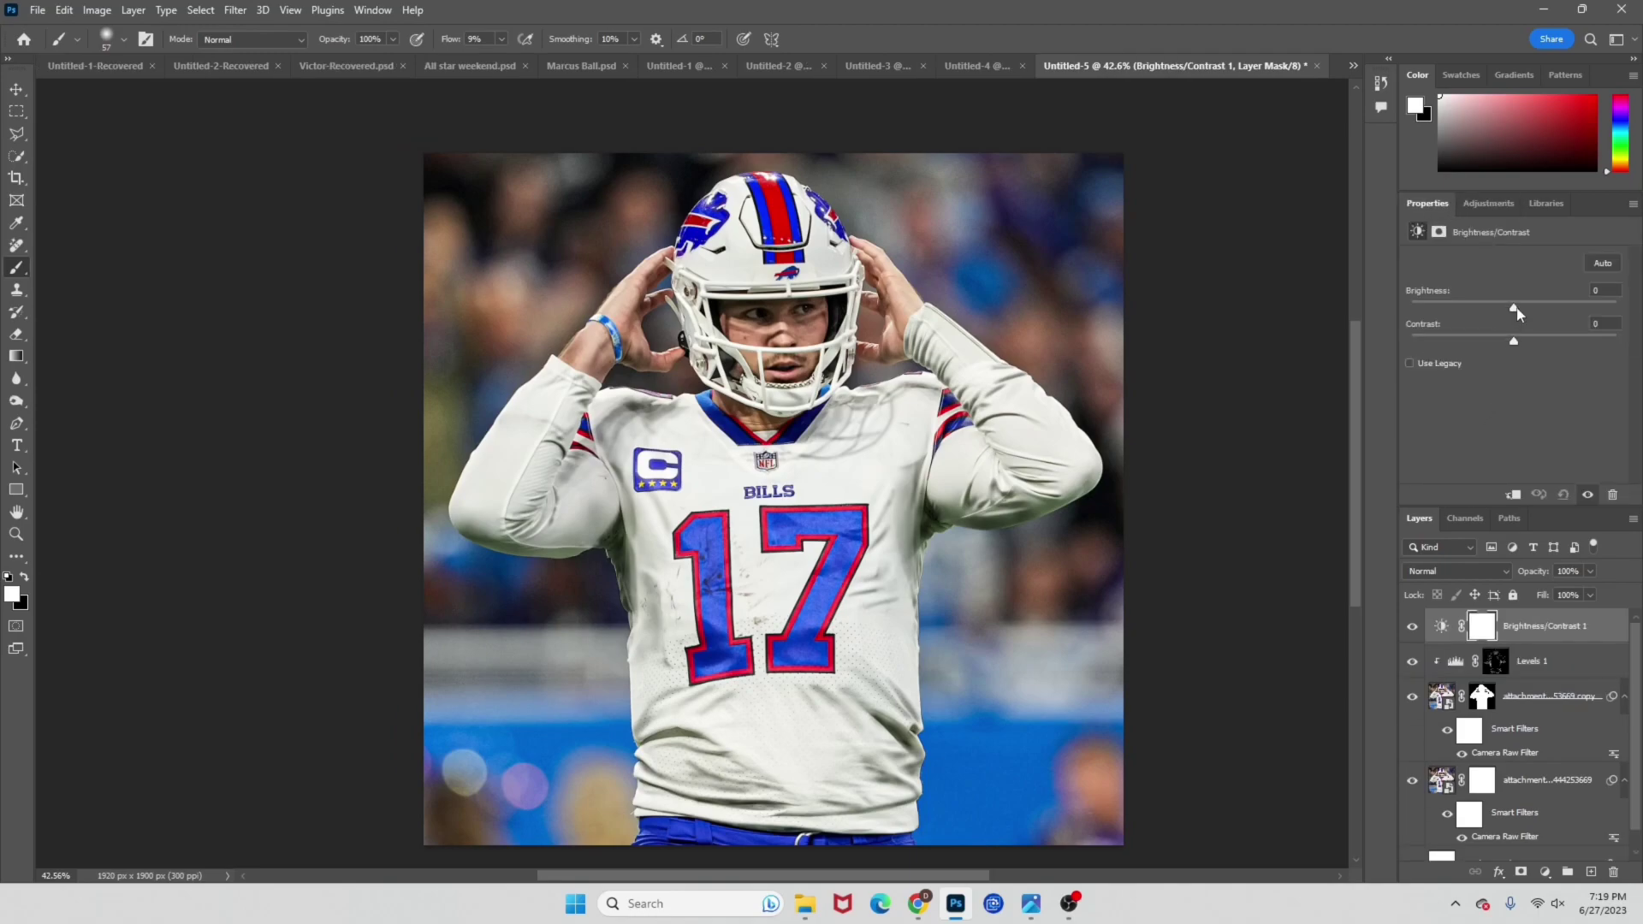
{"action": "left_click_drag", "start_coordinate": [1514, 307], "coordinate": [1587, 309]}
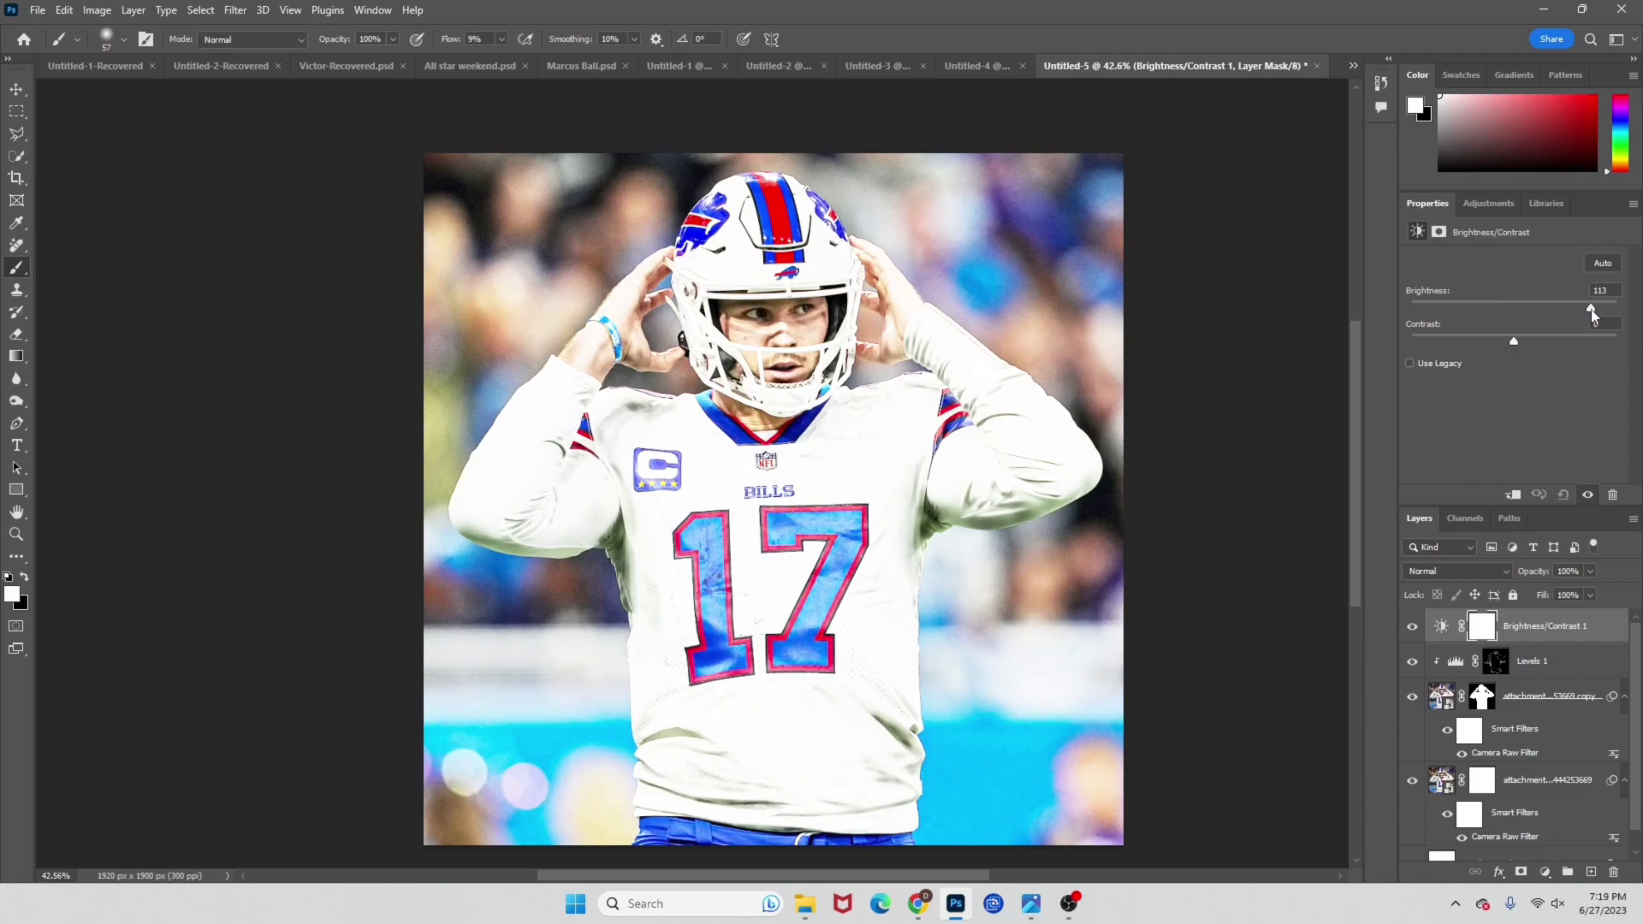
Clip the Brightness/Contrast layer to the player cutout and invert its mask to black.
{"action": "right_click", "coordinate": [1553, 618]}
{"action": "left_click", "coordinate": [1519, 543]}
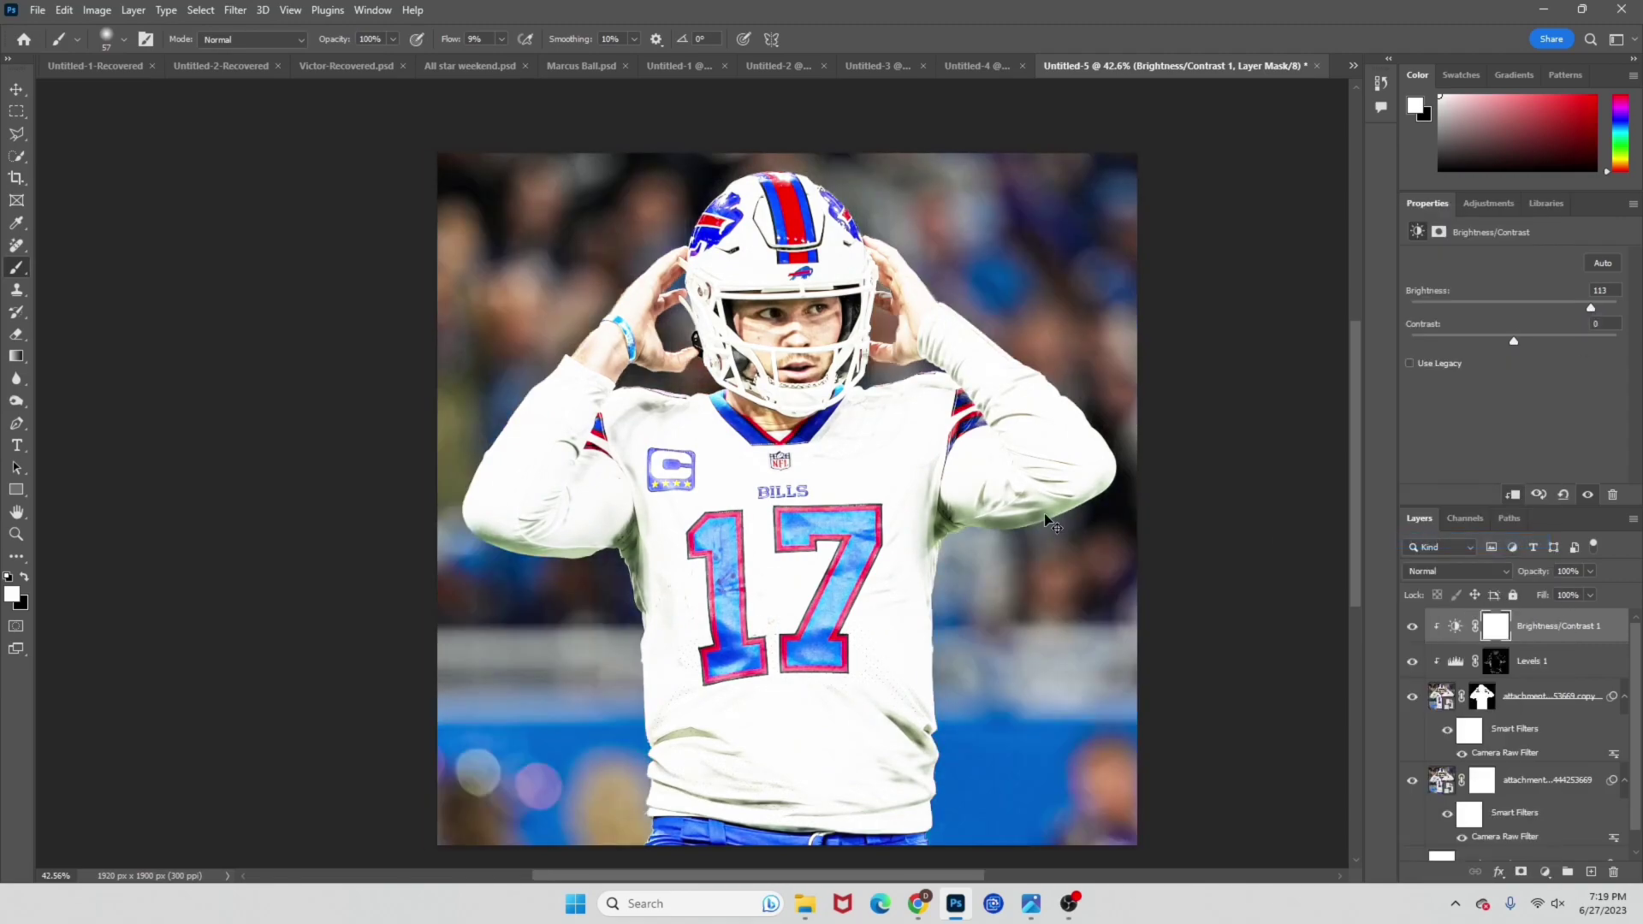
{"action": "key", "text": "ctrl+i"}
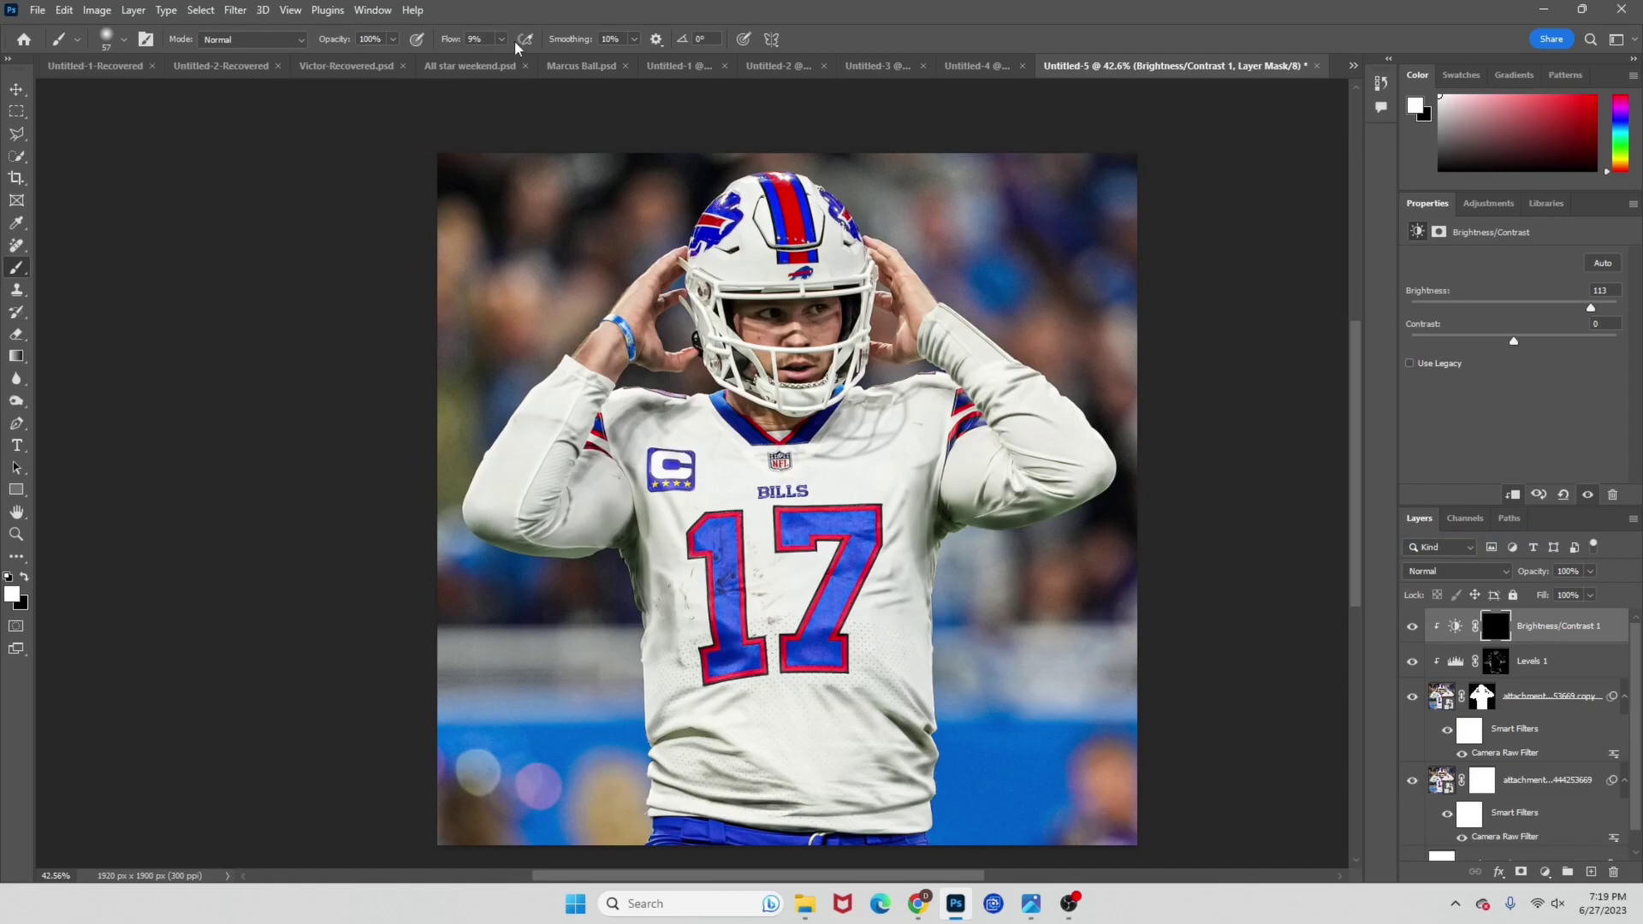
Resize the brush and paint highlights on the raised jersey folds at the waist on the image's left side.
{"action": "scroll", "coordinate": [692, 631], "scroll_direction": "up", "scroll_amount": 8}
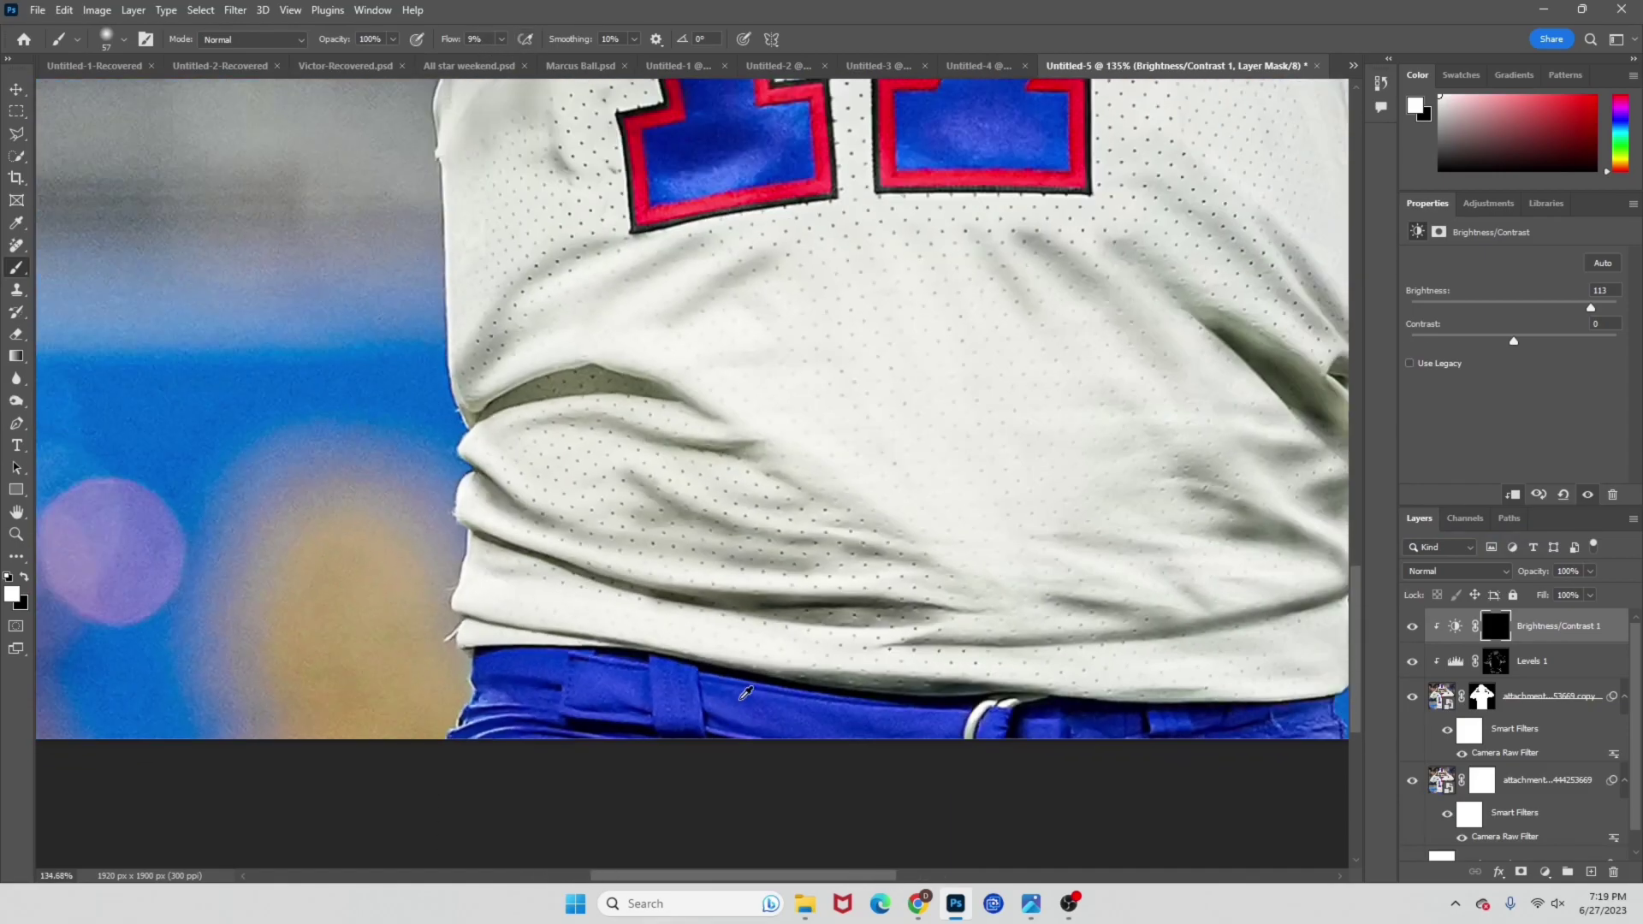
{"action": "scroll", "coordinate": [707, 685], "scroll_direction": "down", "scroll_amount": 4}
{"action": "scroll", "coordinate": [637, 610], "scroll_direction": "up", "scroll_amount": 4}
{"action": "left_click_drag", "start_coordinate": [592, 641], "coordinate": [556, 641]}
{"action": "scroll", "coordinate": [836, 624], "scroll_direction": "up", "scroll_amount": 3}
{"action": "right_click", "coordinate": [905, 625]}
{"action": "left_click", "coordinate": [883, 644]}
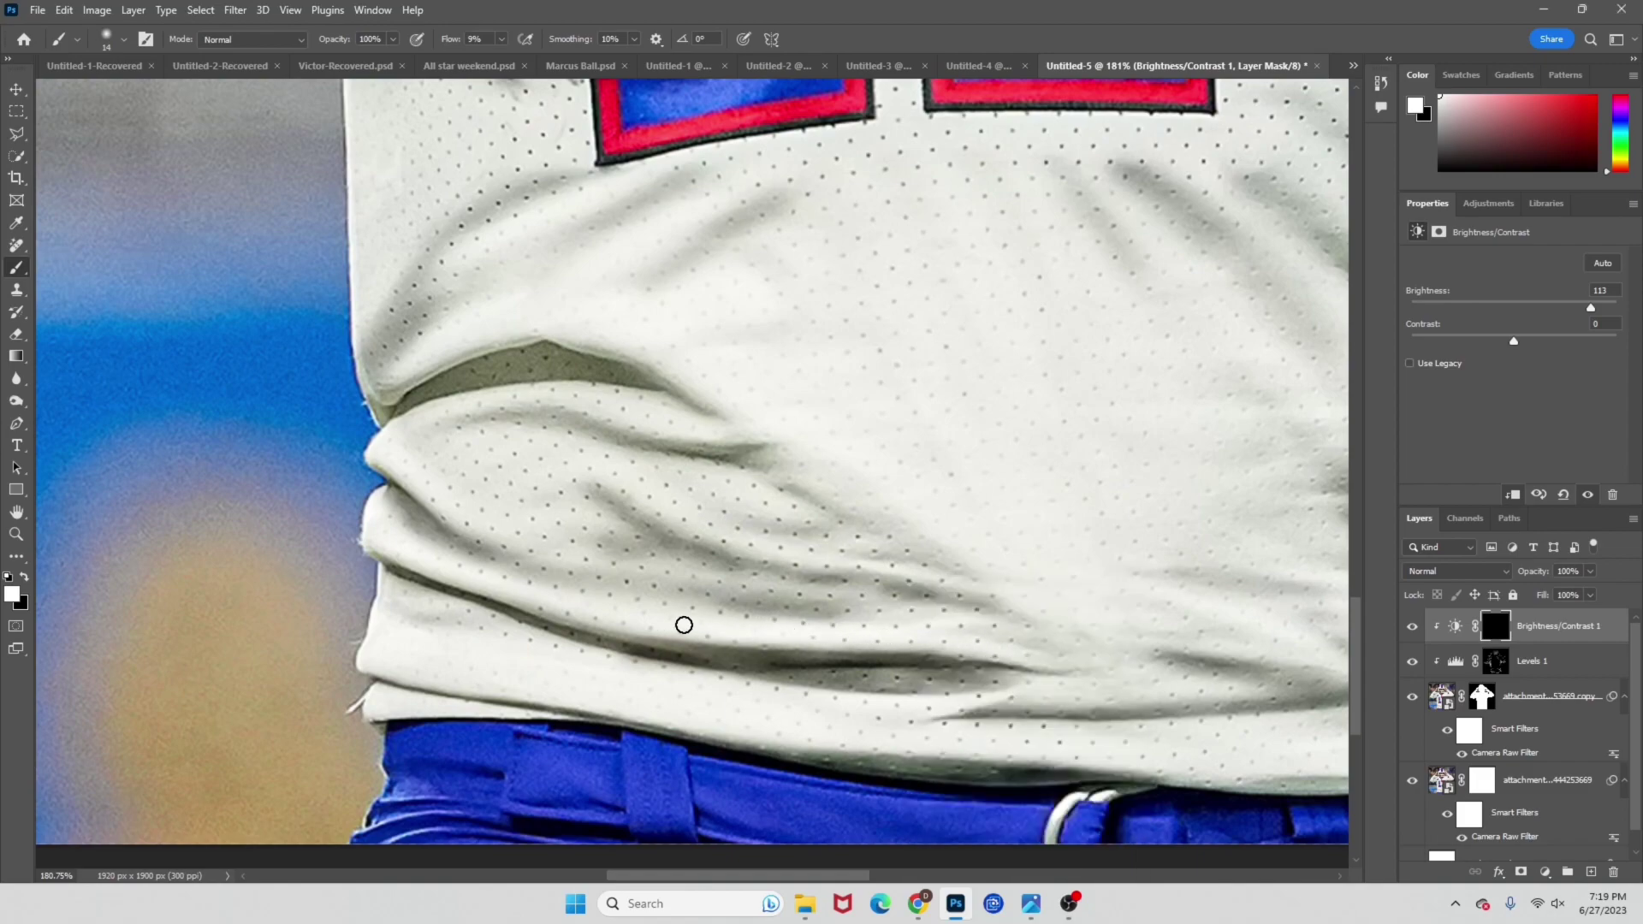
{"action": "left_click_drag", "start_coordinate": [356, 500], "coordinate": [368, 502]}
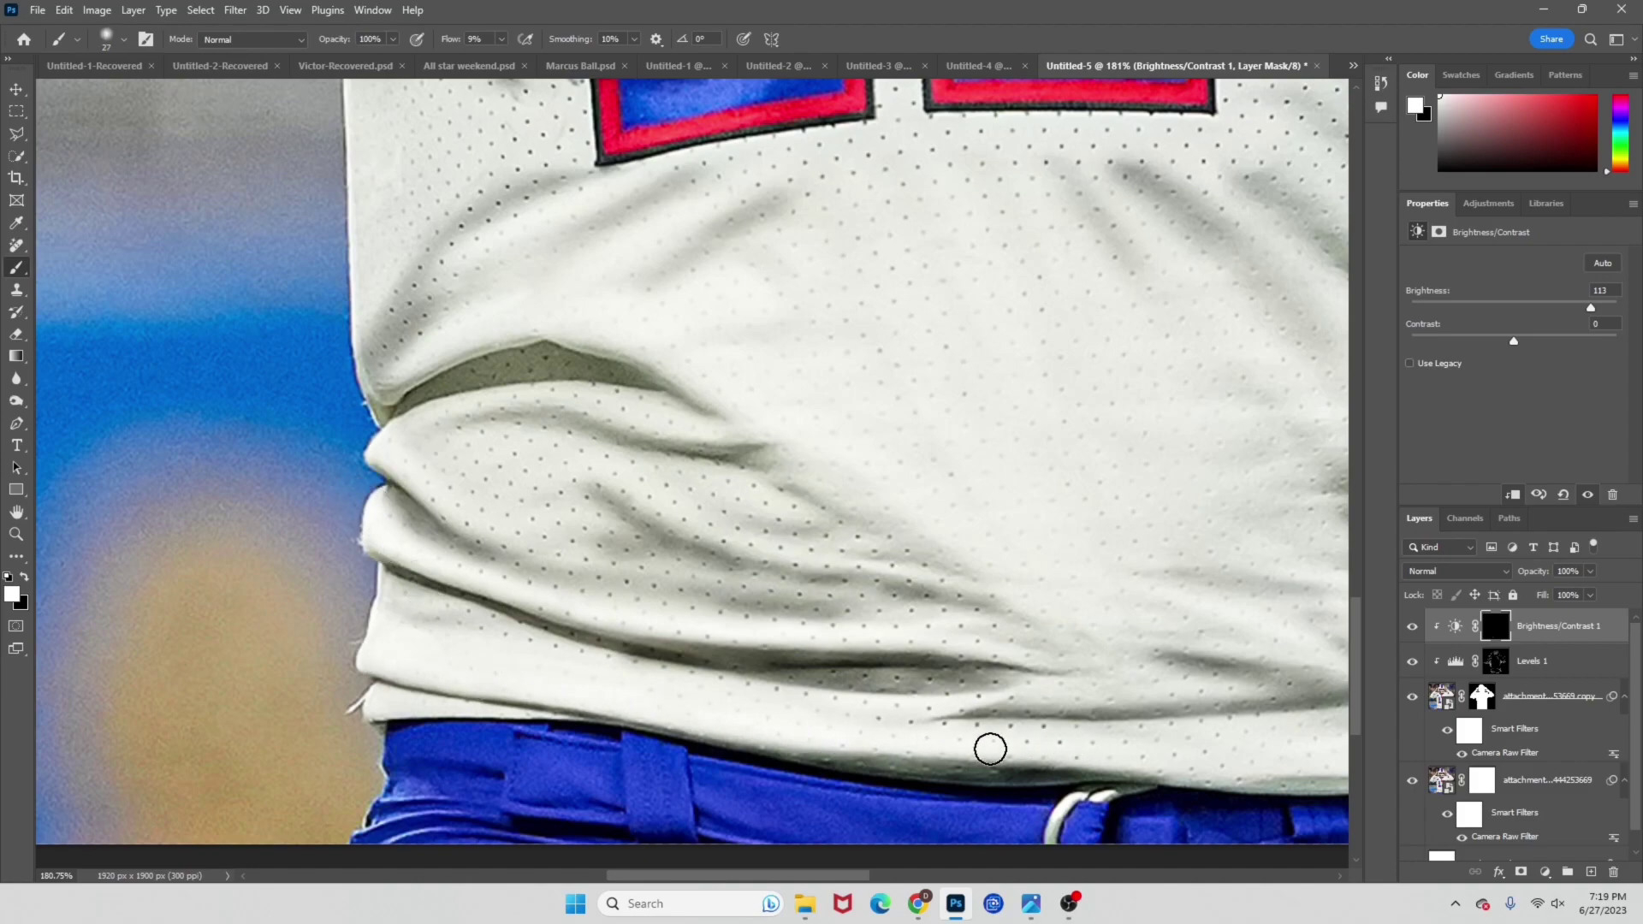
Highlight the jersey hem and waist folds toward the image's right side, enlarging the soft brush.
{"action": "scroll", "coordinate": [1112, 749], "scroll_direction": "right", "scroll_amount": 3}
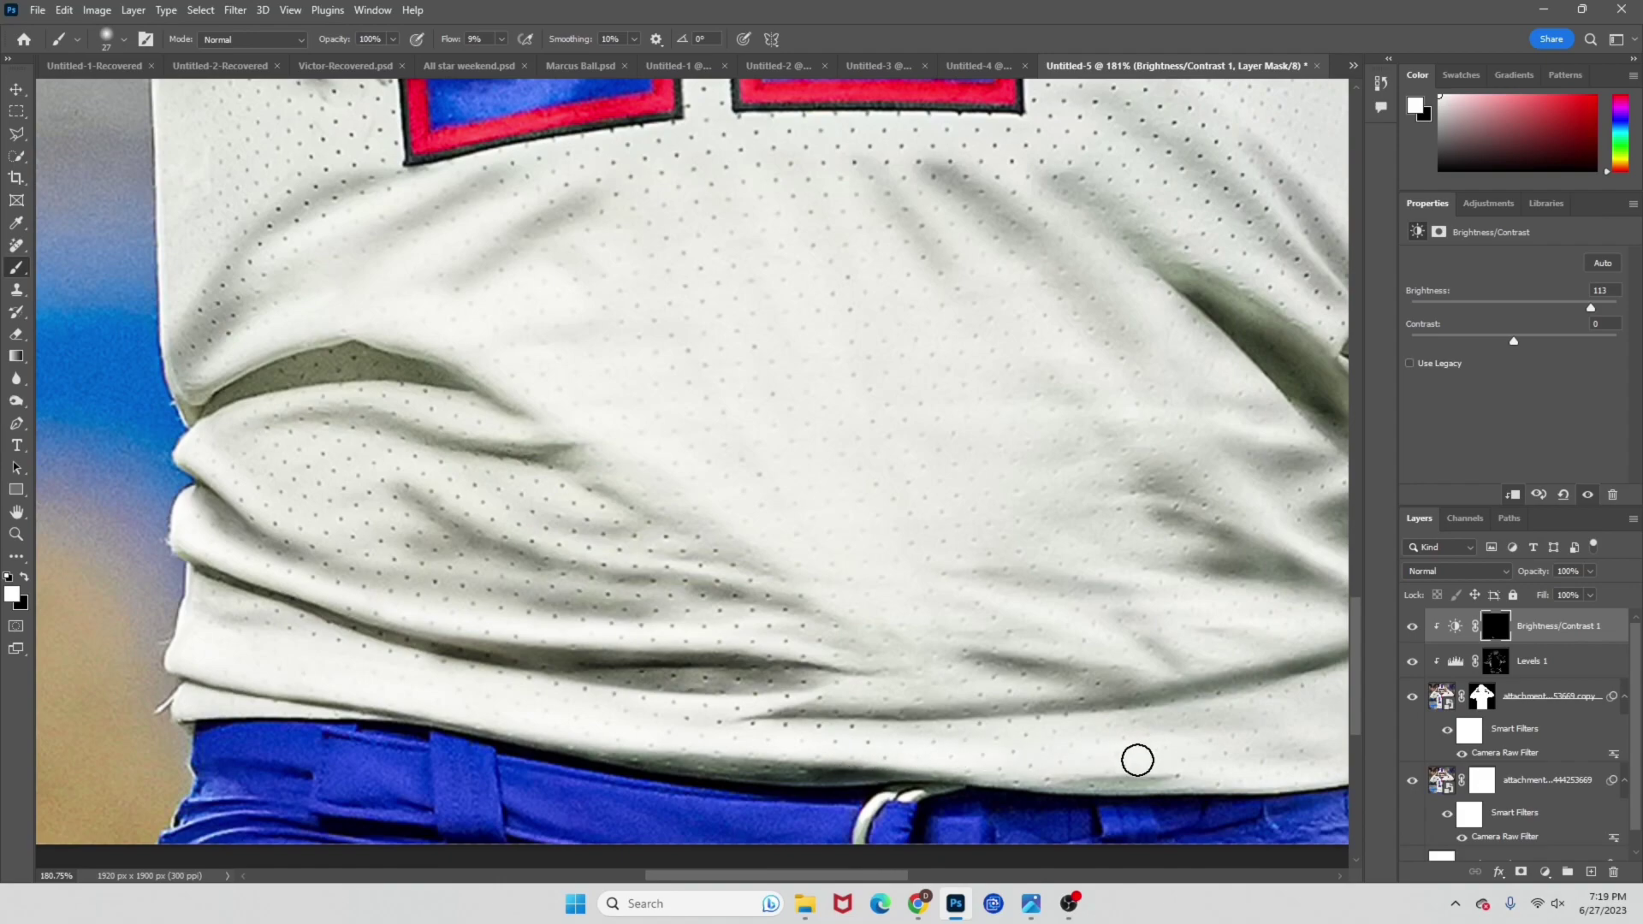
{"action": "scroll", "coordinate": [1141, 758], "scroll_direction": "right", "scroll_amount": 3}
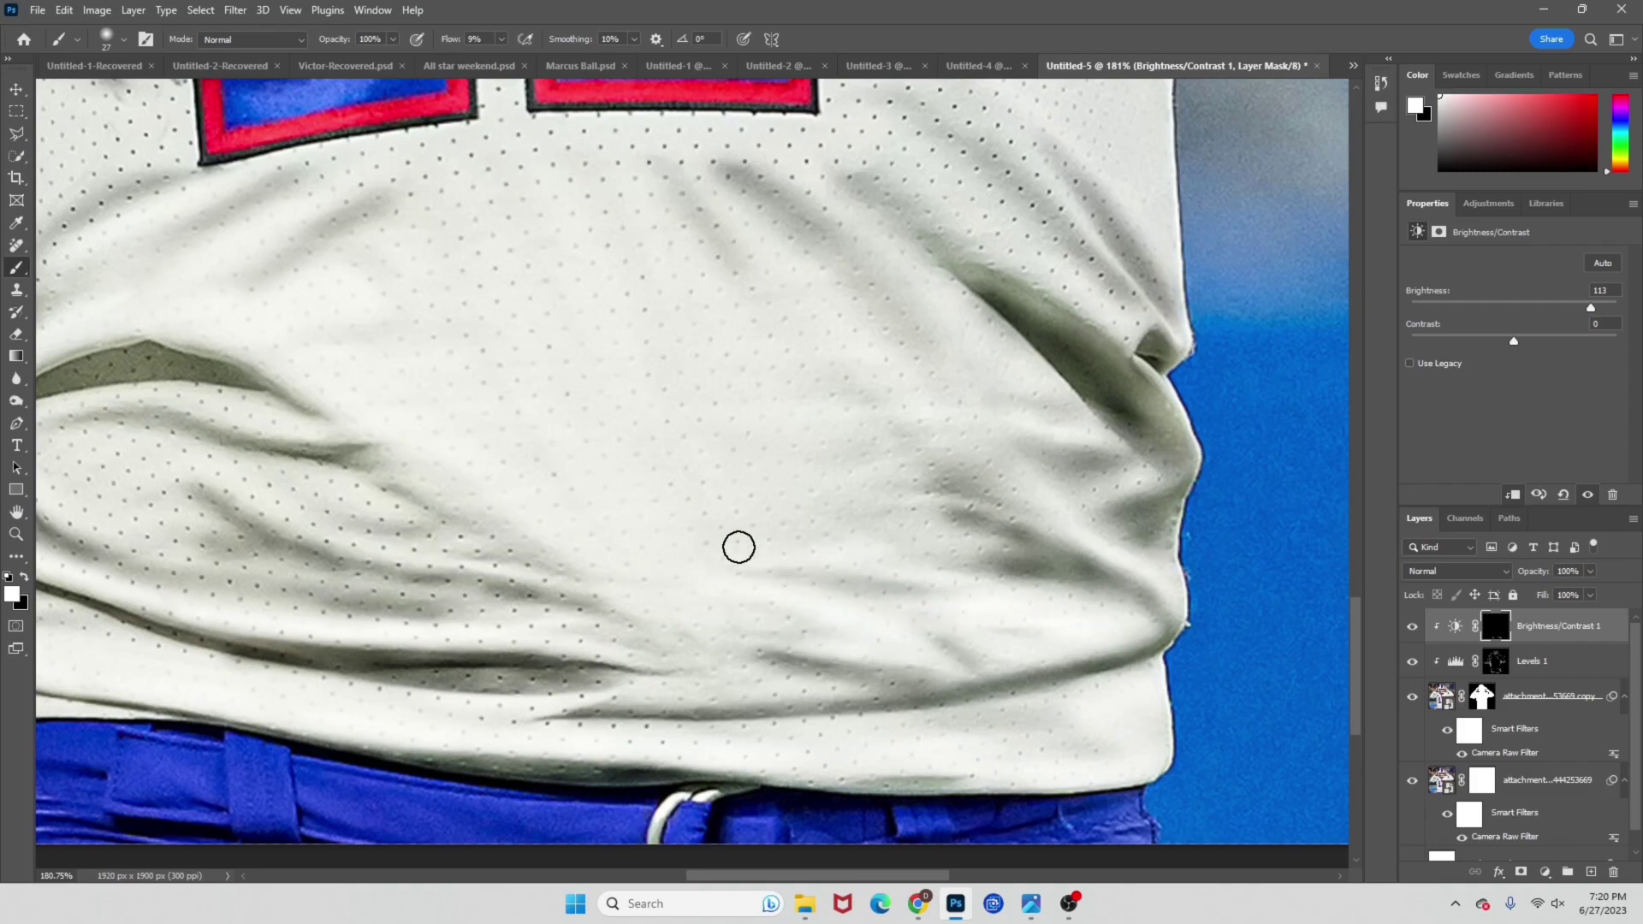
{"action": "right_click", "coordinate": [660, 525], "text": "alt"}
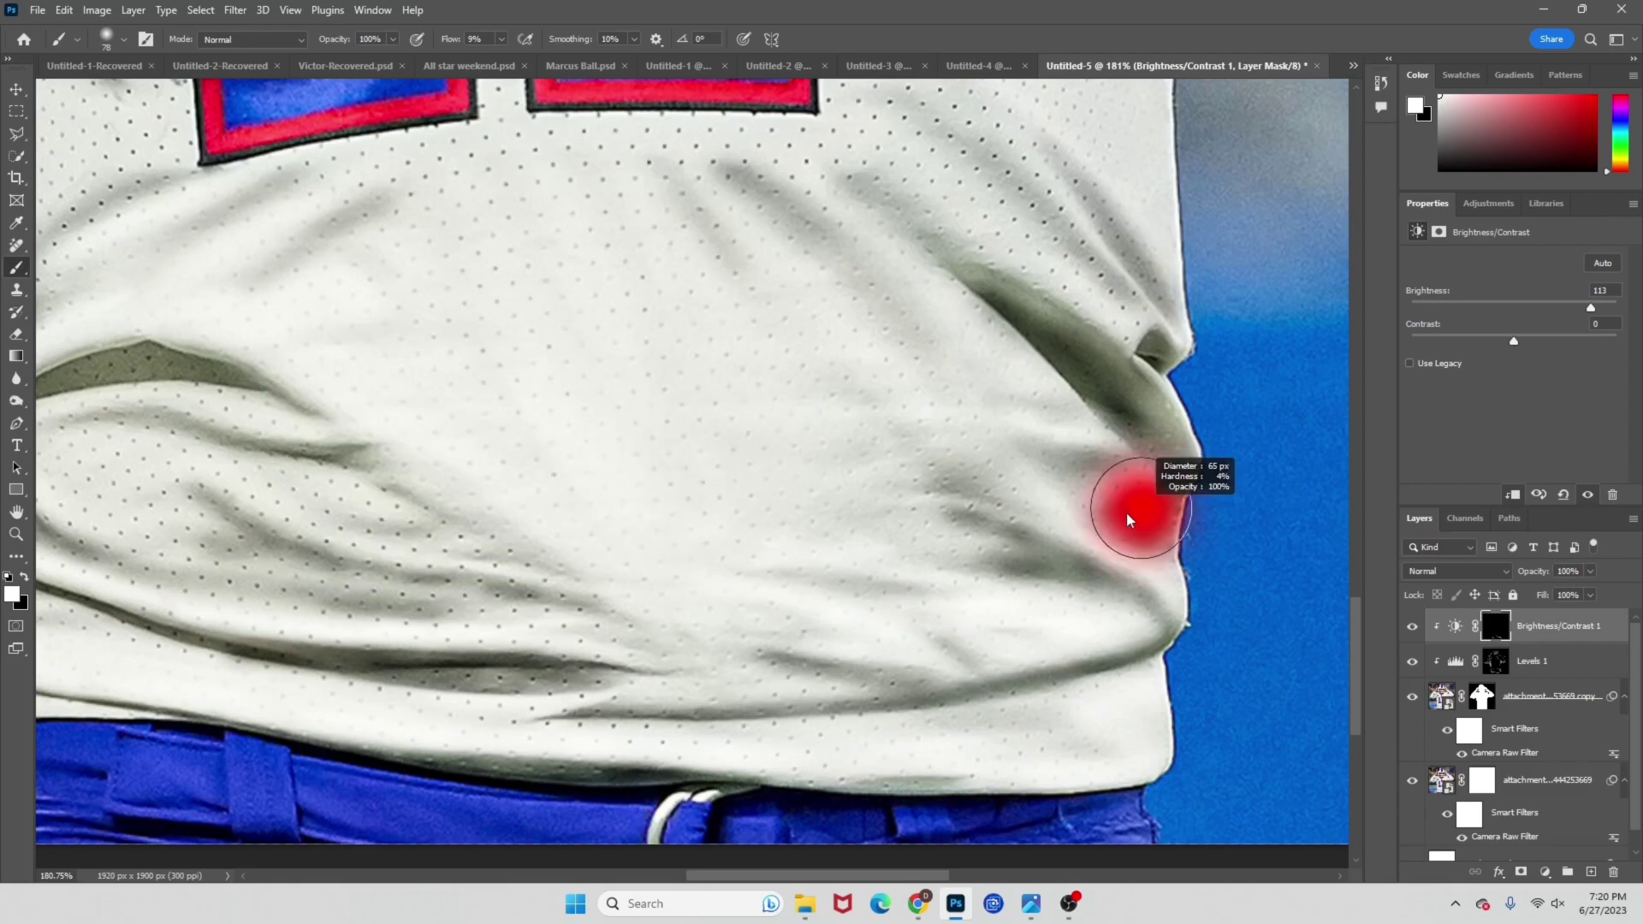
{"action": "scroll", "coordinate": [1136, 514], "scroll_direction": "down", "scroll_amount": 5}
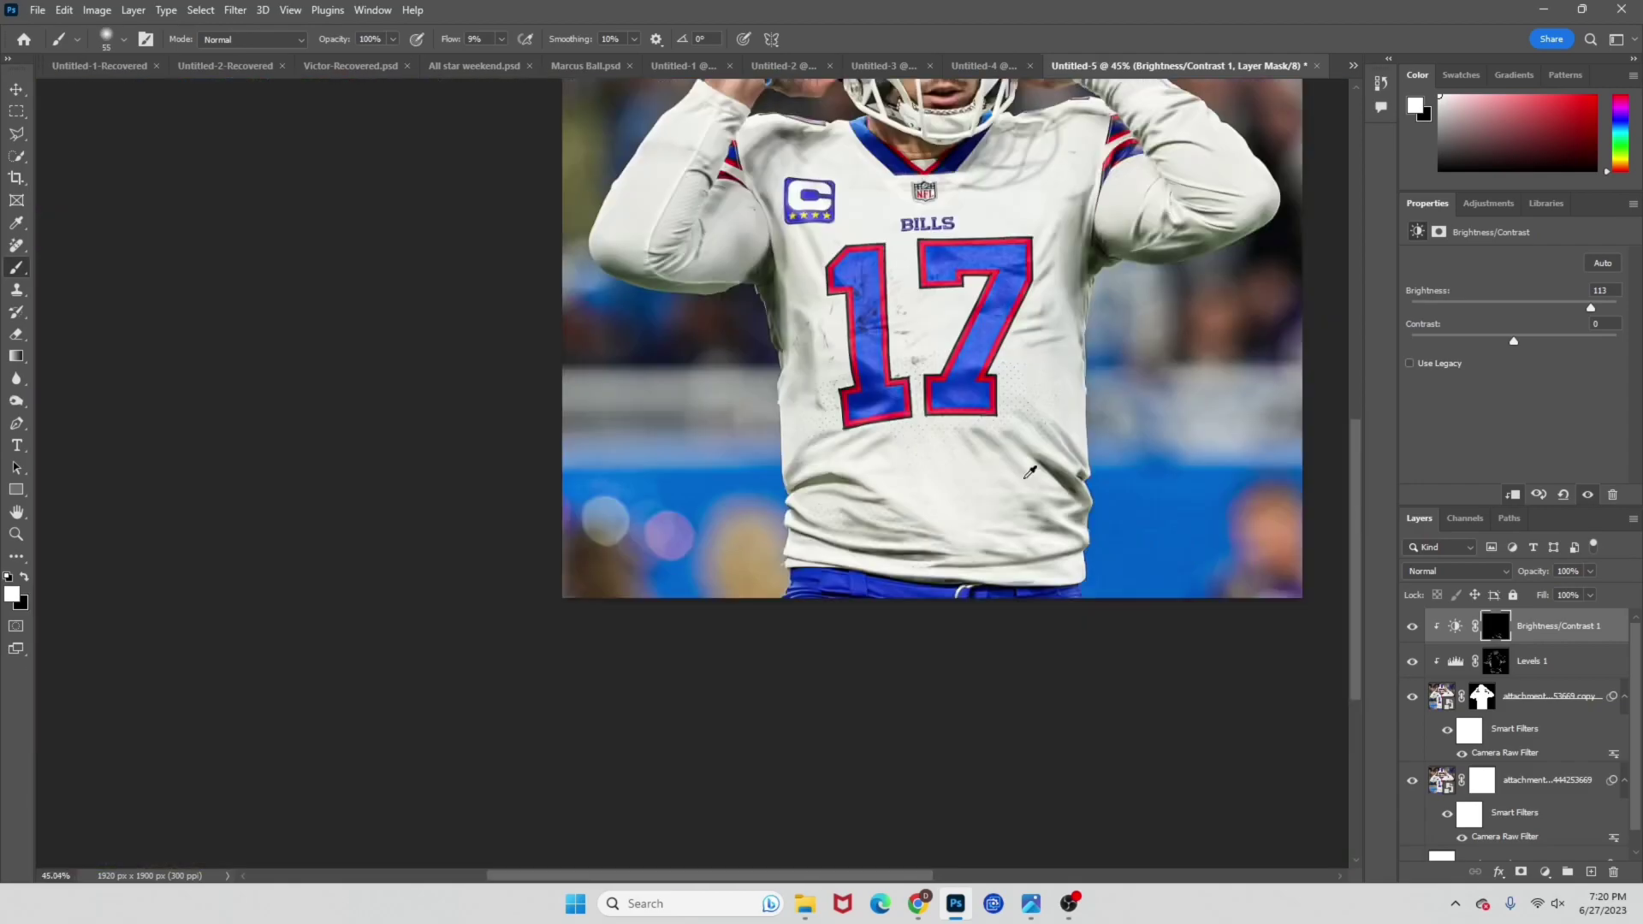
Brighten the jersey creases beside and below the numbers with a smaller brush.
{"action": "scroll", "coordinate": [1052, 385], "scroll_direction": "up", "scroll_amount": 5}
{"action": "right_click", "coordinate": [983, 348], "text": "alt"}
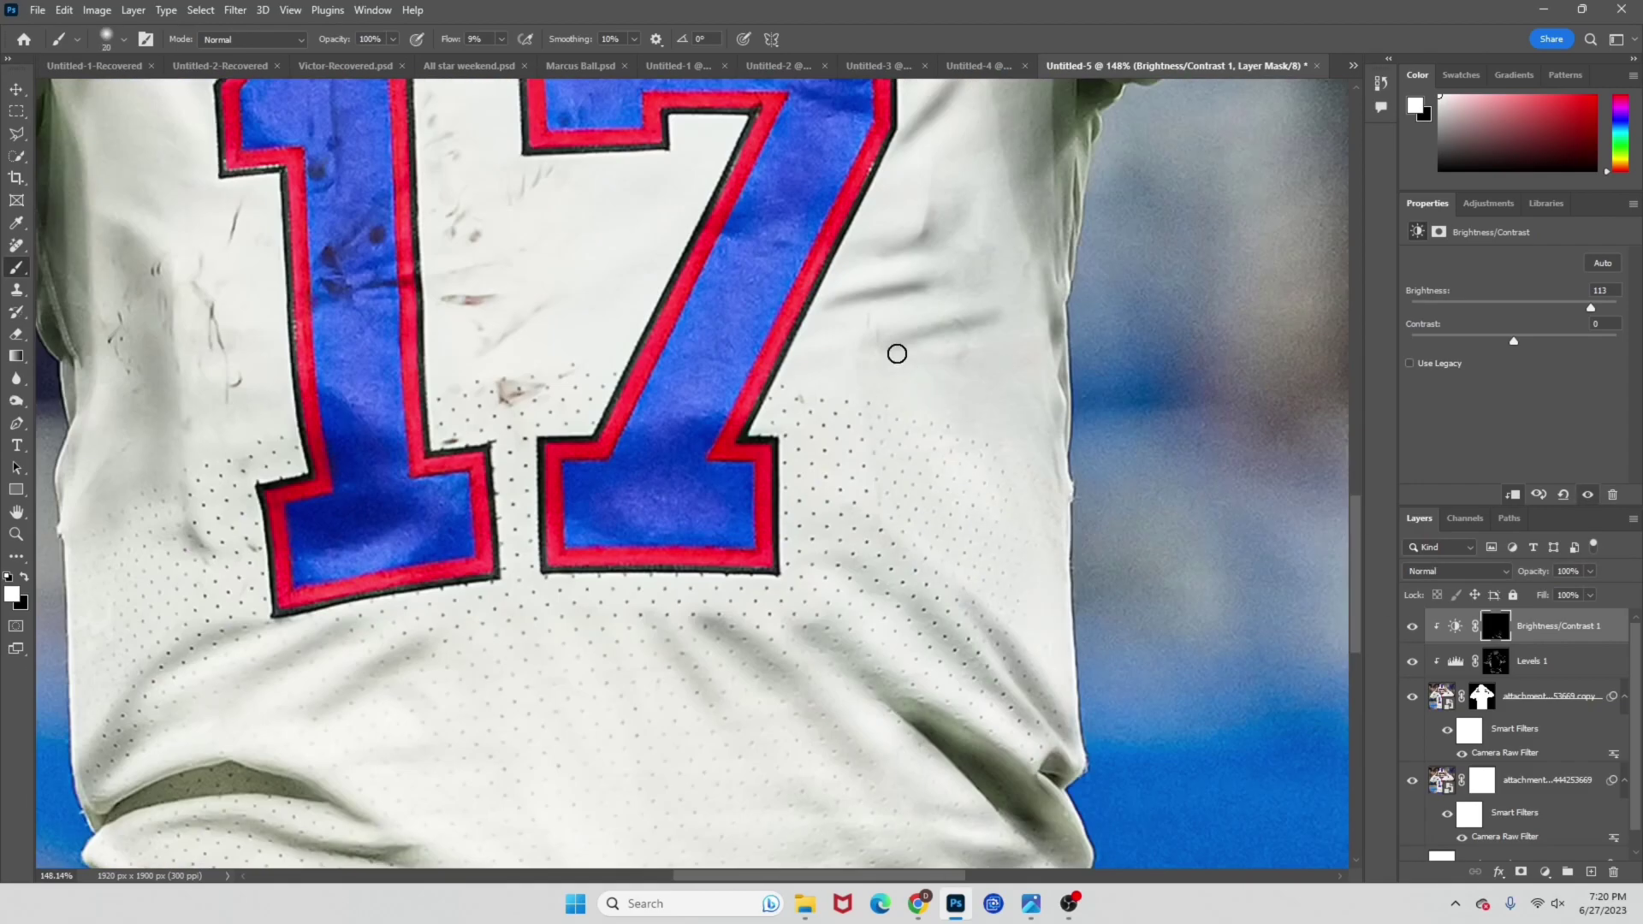
{"action": "scroll", "coordinate": [933, 531], "scroll_direction": "down", "scroll_amount": 5}
{"action": "scroll", "coordinate": [753, 624], "scroll_direction": "up", "scroll_amount": 5}
{"action": "left_click_drag", "start_coordinate": [782, 414], "coordinate": [976, 279]}
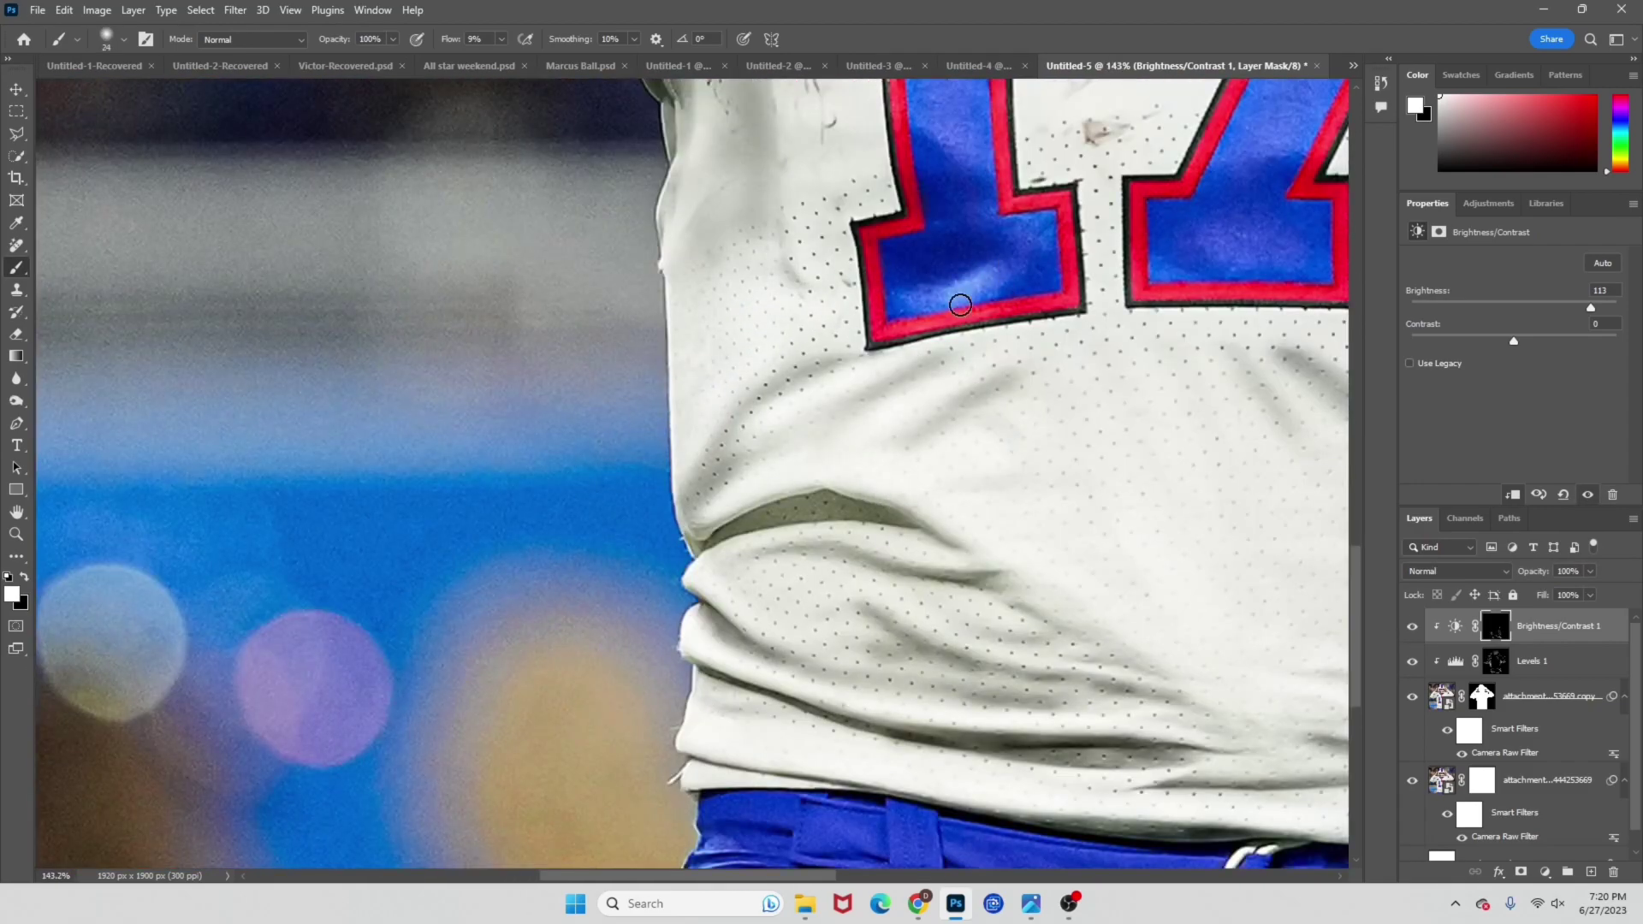
Paint highlights into the jersey numbers and the blue pants below the hem.
{"action": "scroll", "coordinate": [941, 274], "scroll_direction": "up", "scroll_amount": 4}
{"action": "scroll", "coordinate": [909, 271], "scroll_direction": "right", "scroll_amount": 4}
{"action": "mouse_move", "coordinate": [962, 470]}
{"action": "left_mouse_down"}
{"action": "mouse_move", "coordinate": [1114, 224]}
{"action": "mouse_move", "coordinate": [919, 129]}
{"action": "left_mouse_up"}
{"action": "scroll", "coordinate": [741, 599], "scroll_direction": "down", "scroll_amount": 6}
{"action": "right_click", "coordinate": [741, 663], "text": "alt"}
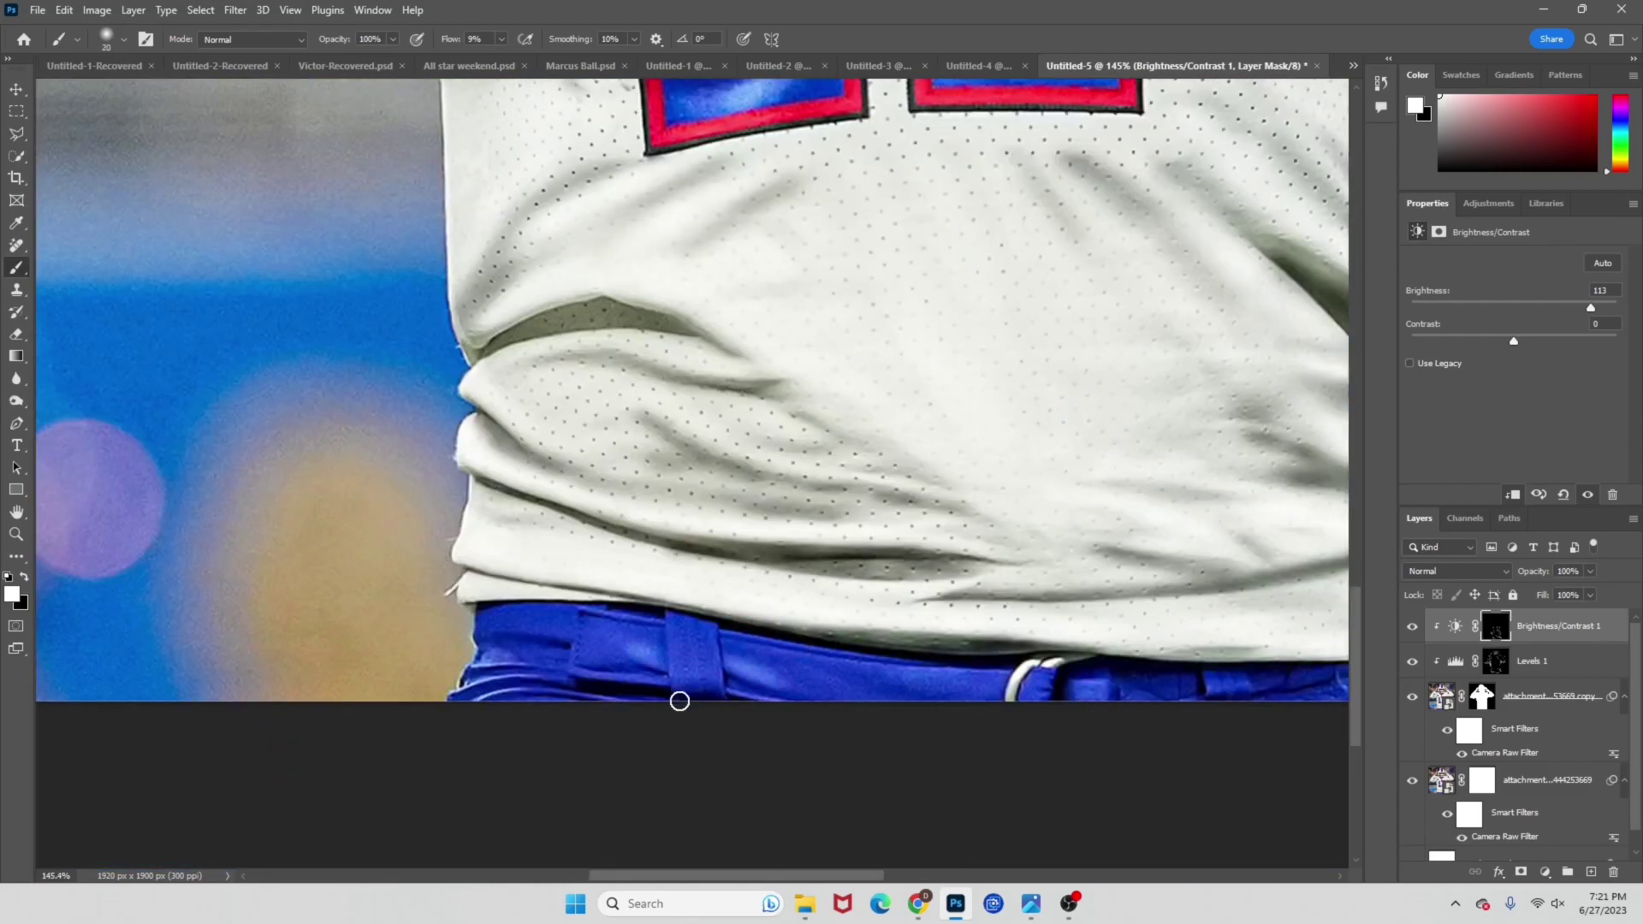
Highlight the sleeve, wrist and hand on the image's left side, adjusting the brush size.
{"action": "scroll", "coordinate": [627, 650], "scroll_direction": "up", "scroll_amount": 10}
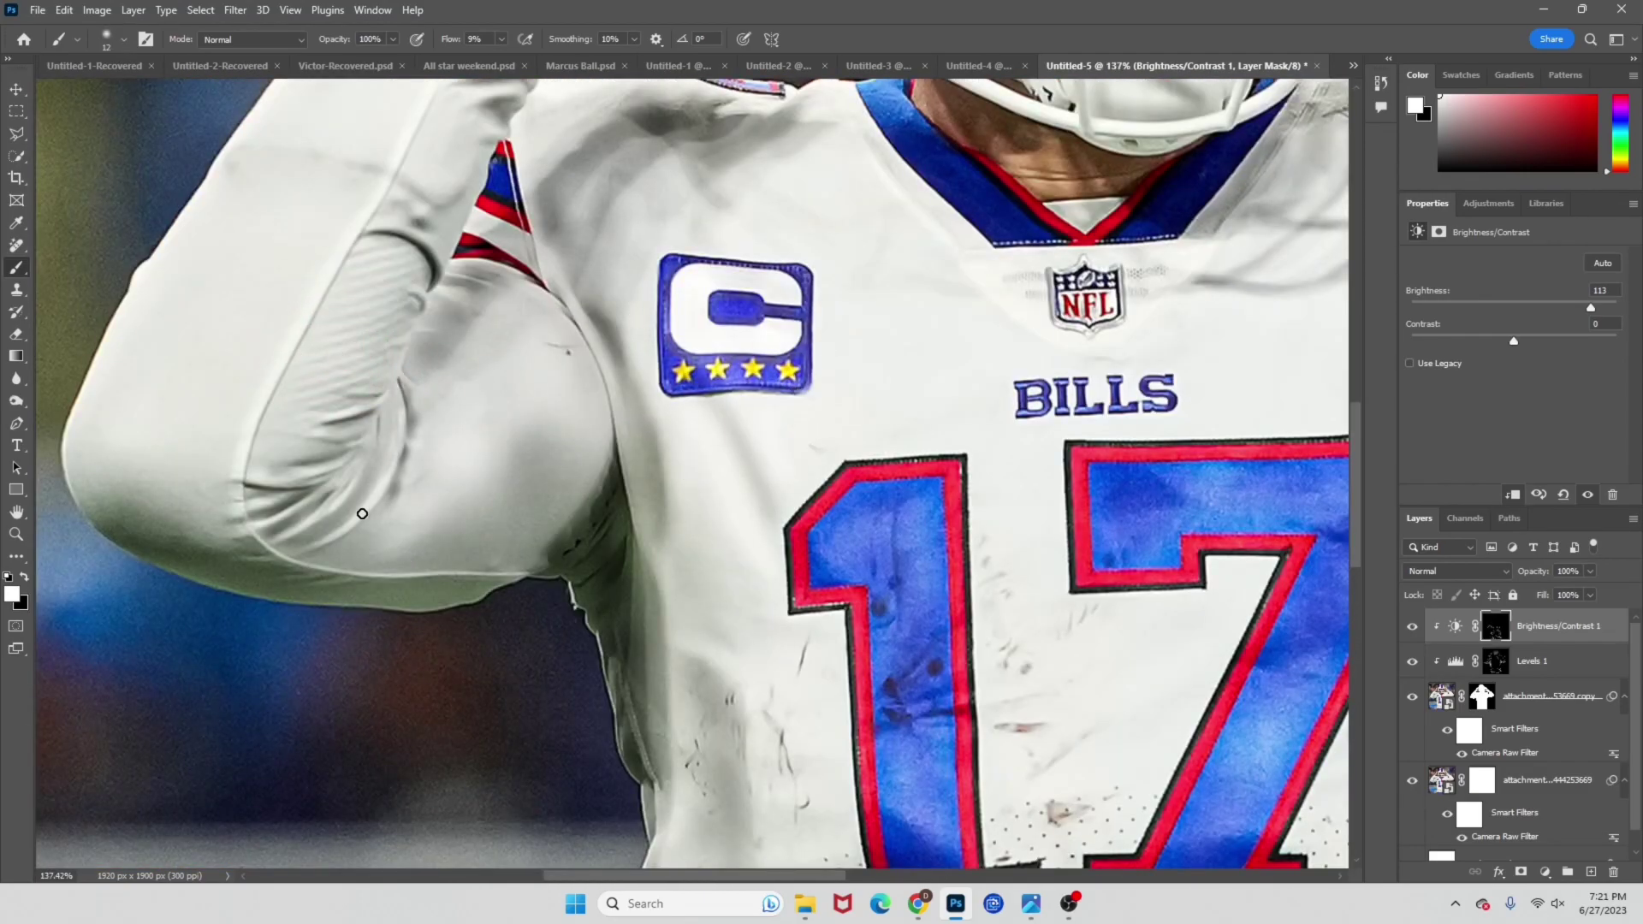
{"action": "scroll", "coordinate": [291, 479], "scroll_direction": "down", "scroll_amount": 5}
{"action": "scroll", "coordinate": [425, 363], "scroll_direction": "up", "scroll_amount": 8}
{"action": "scroll", "coordinate": [916, 421], "scroll_direction": "up", "scroll_amount": 4}
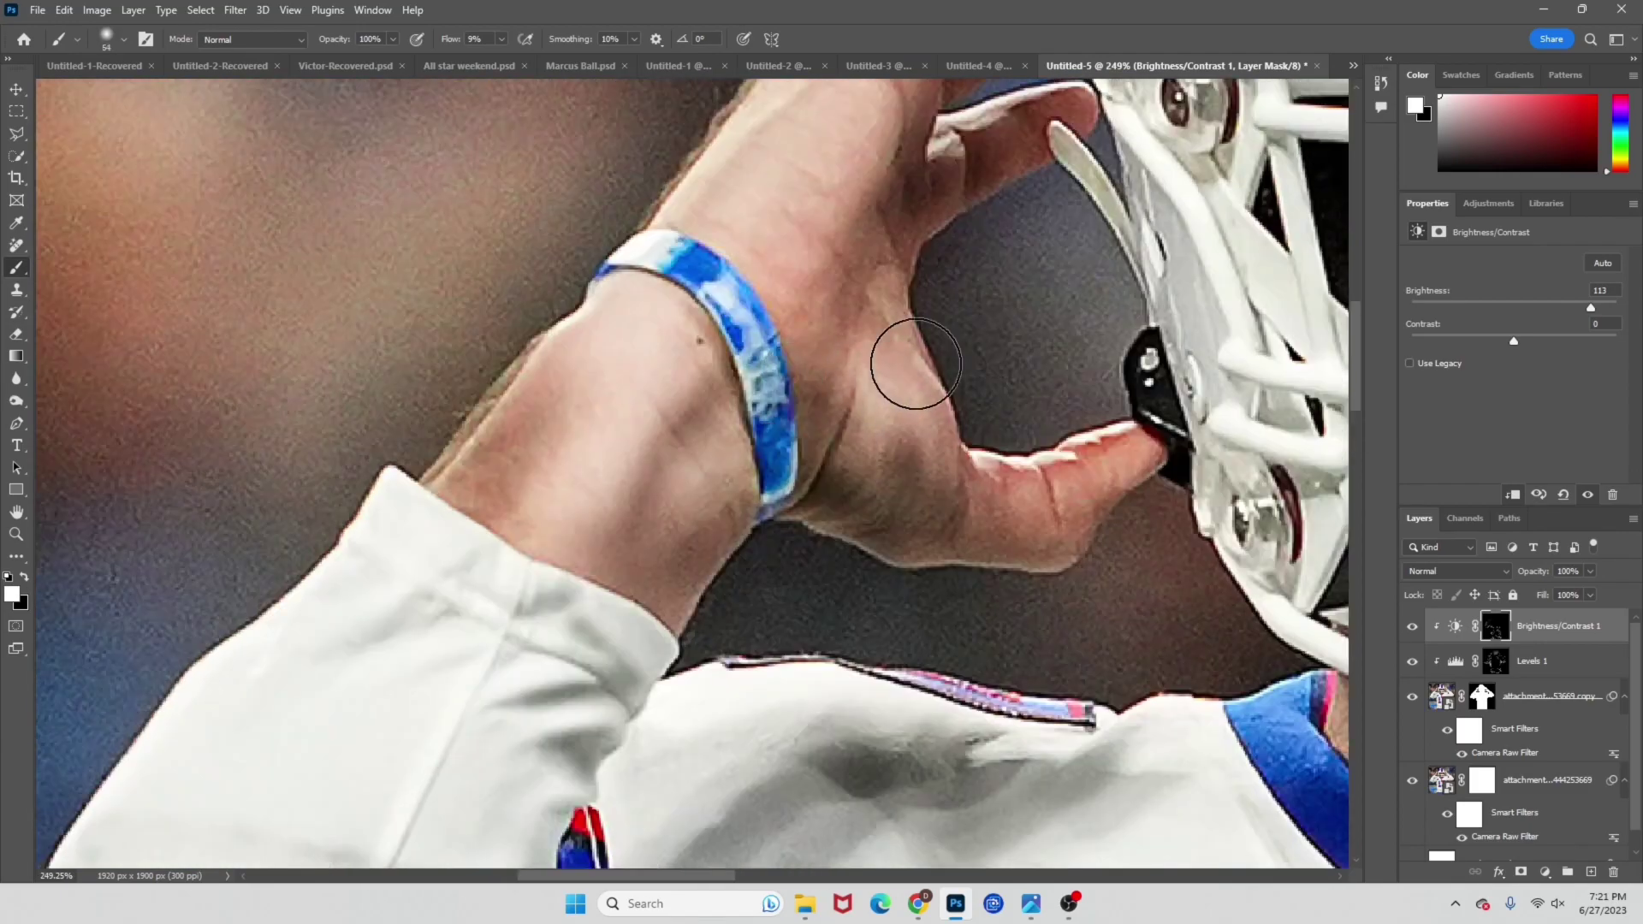
Paint highlights on the face, helmet and upper chest with a soft brush.
{"action": "scroll", "coordinate": [916, 421], "scroll_direction": "down", "scroll_amount": 4}
{"action": "scroll", "coordinate": [930, 451], "scroll_direction": "up", "scroll_amount": 4}
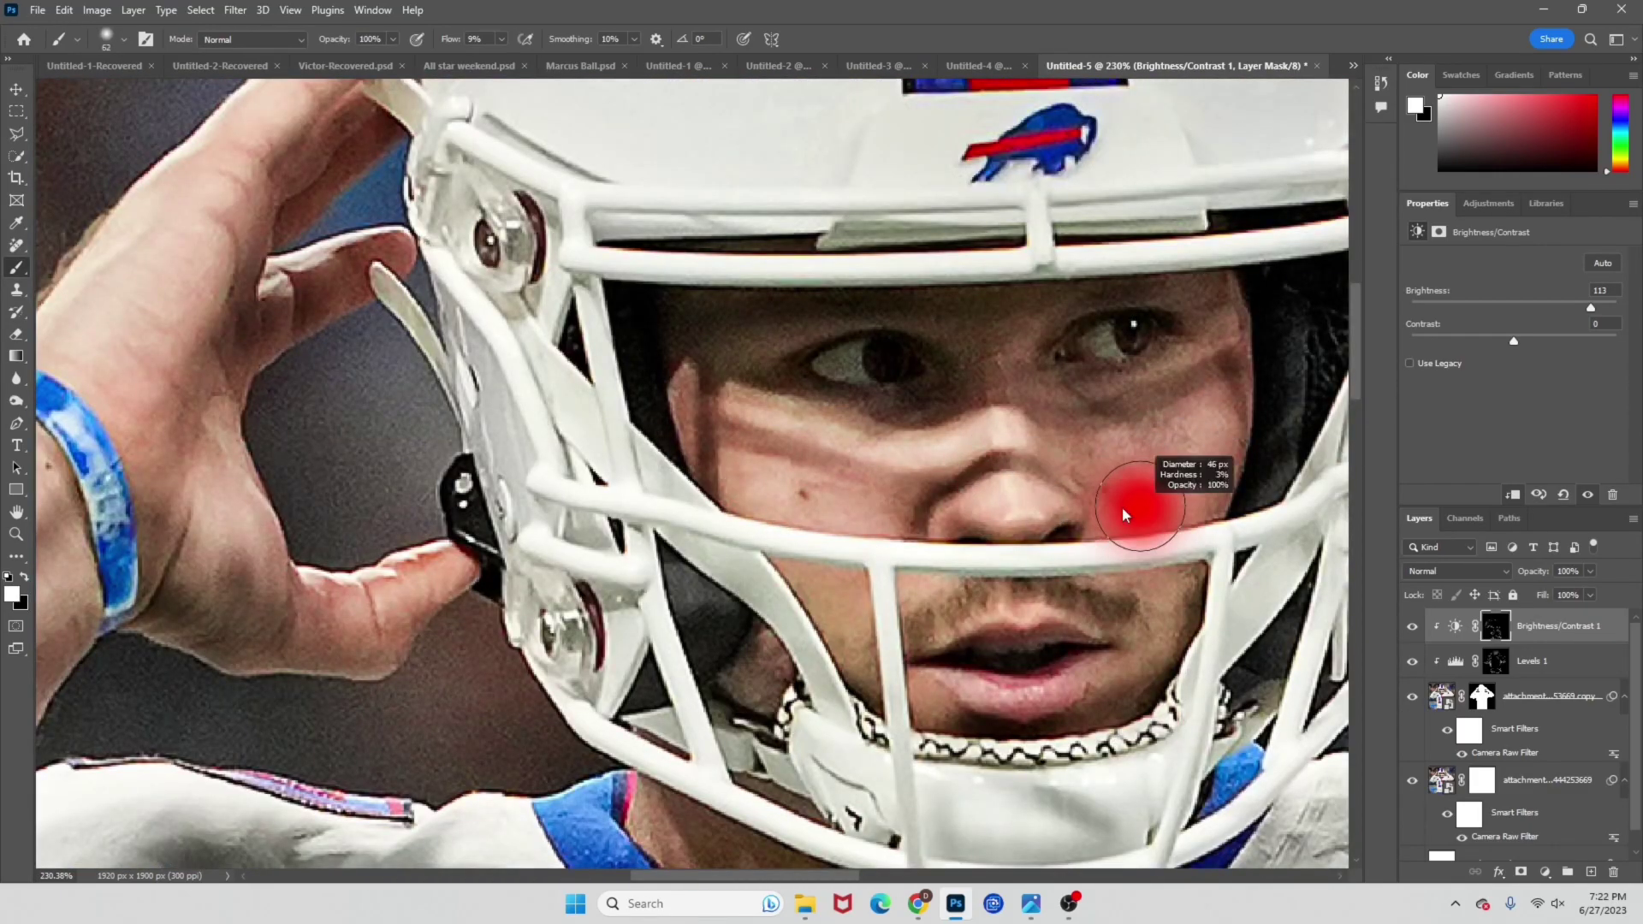
{"action": "scroll", "coordinate": [815, 358], "scroll_direction": "down", "scroll_amount": 5}
{"action": "scroll", "coordinate": [856, 376], "scroll_direction": "up", "scroll_amount": 4}
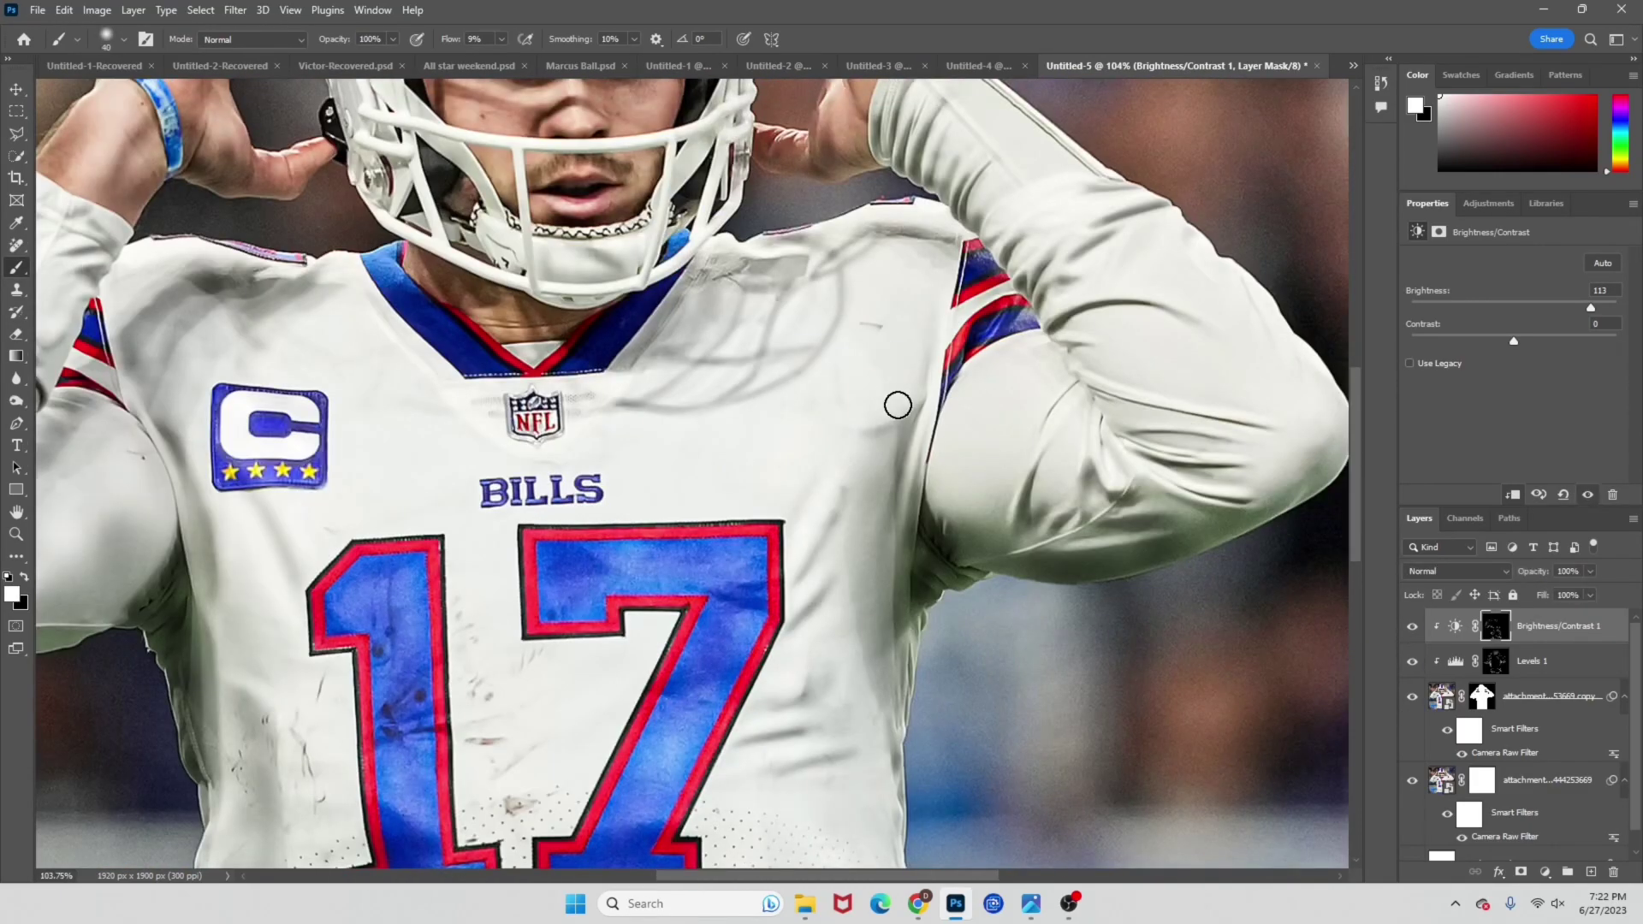
Highlight the folds of the right-hand sleeve and place the Brightness/Contrast layer beneath Levels 1.
{"action": "scroll", "coordinate": [1130, 389], "scroll_direction": "up", "scroll_amount": 2}
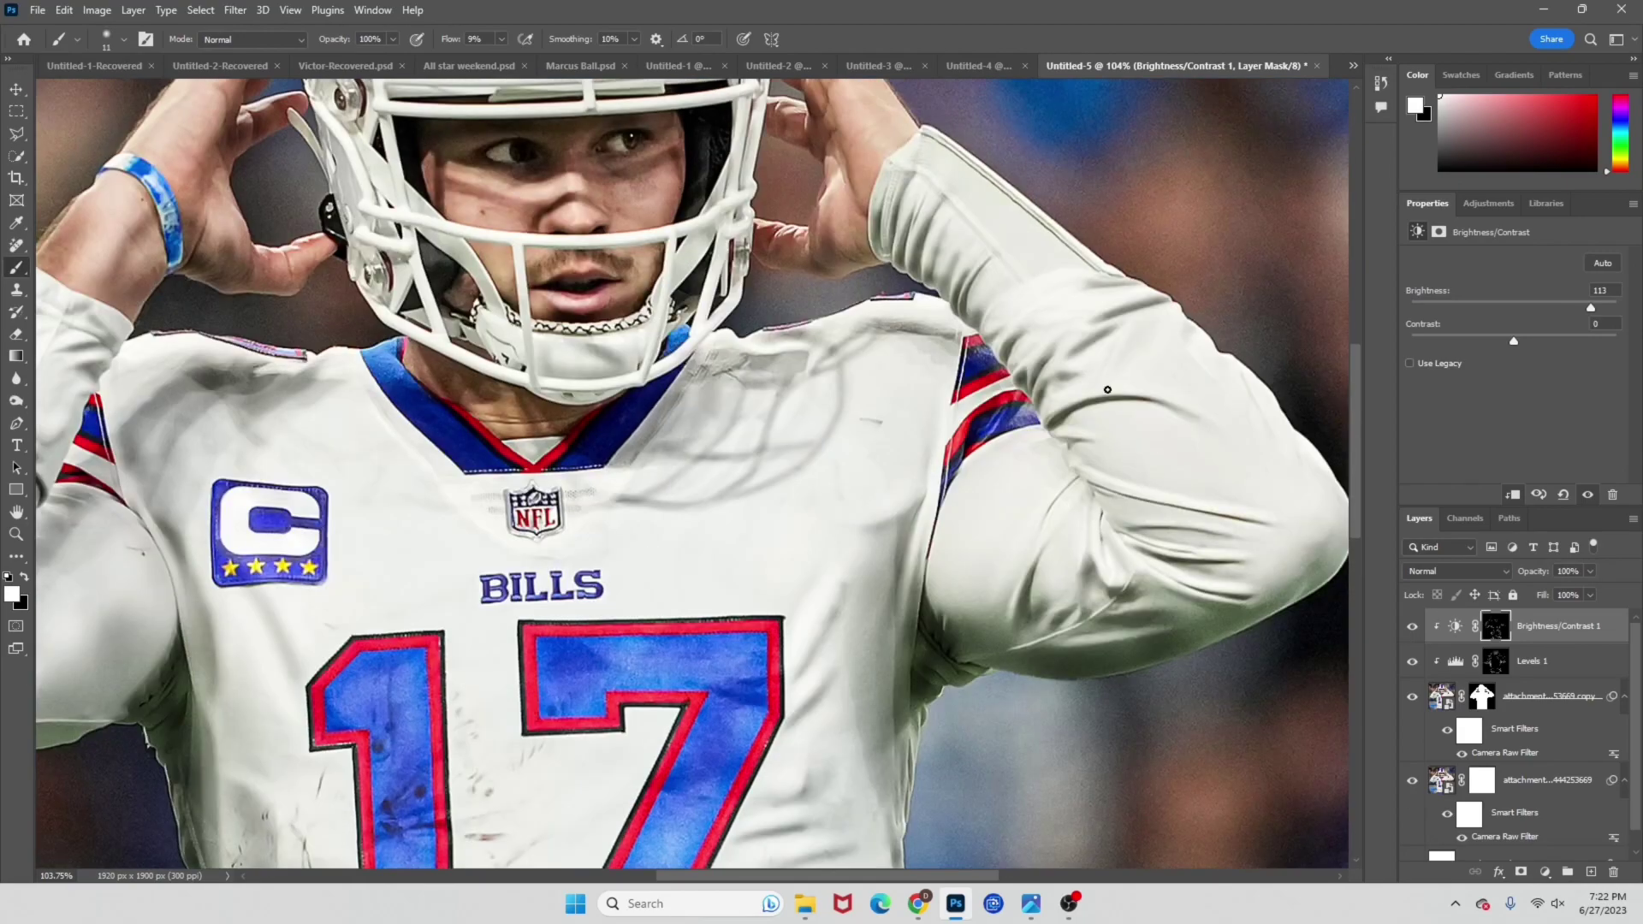
{"action": "scroll", "coordinate": [928, 205], "scroll_direction": "down", "scroll_amount": 3}
{"action": "scroll", "coordinate": [877, 475], "scroll_direction": "up", "scroll_amount": 5}
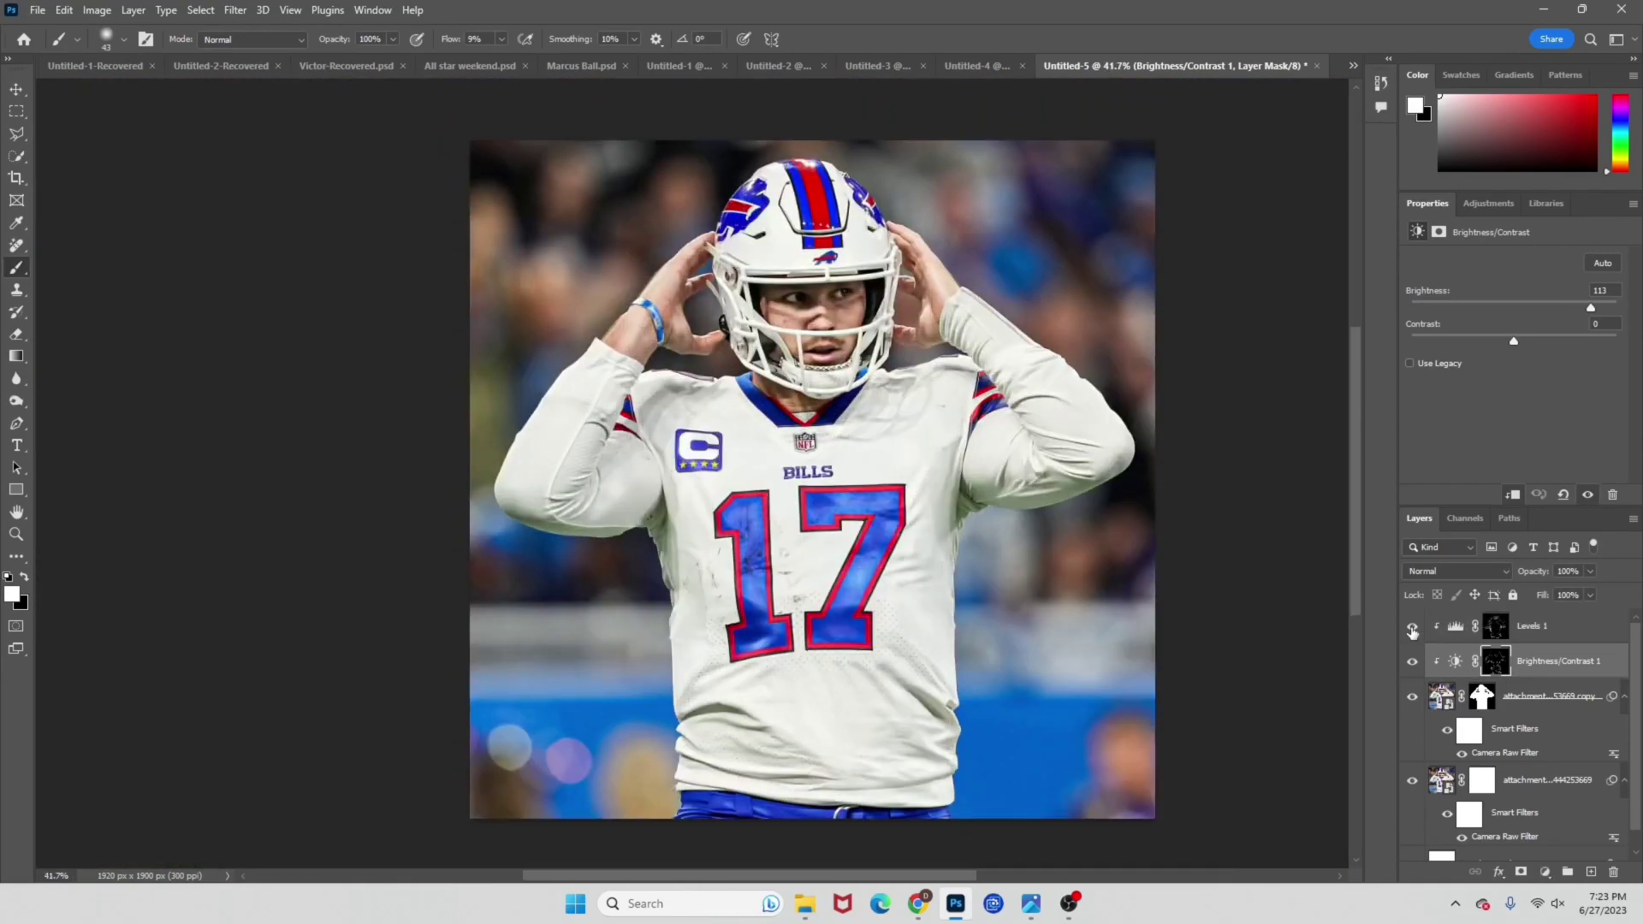
Toggle the Brightness/Contrast and Levels layers' visibility to compare the highlights and shadows before and after.
{"action": "left_click", "coordinate": [1412, 626]}
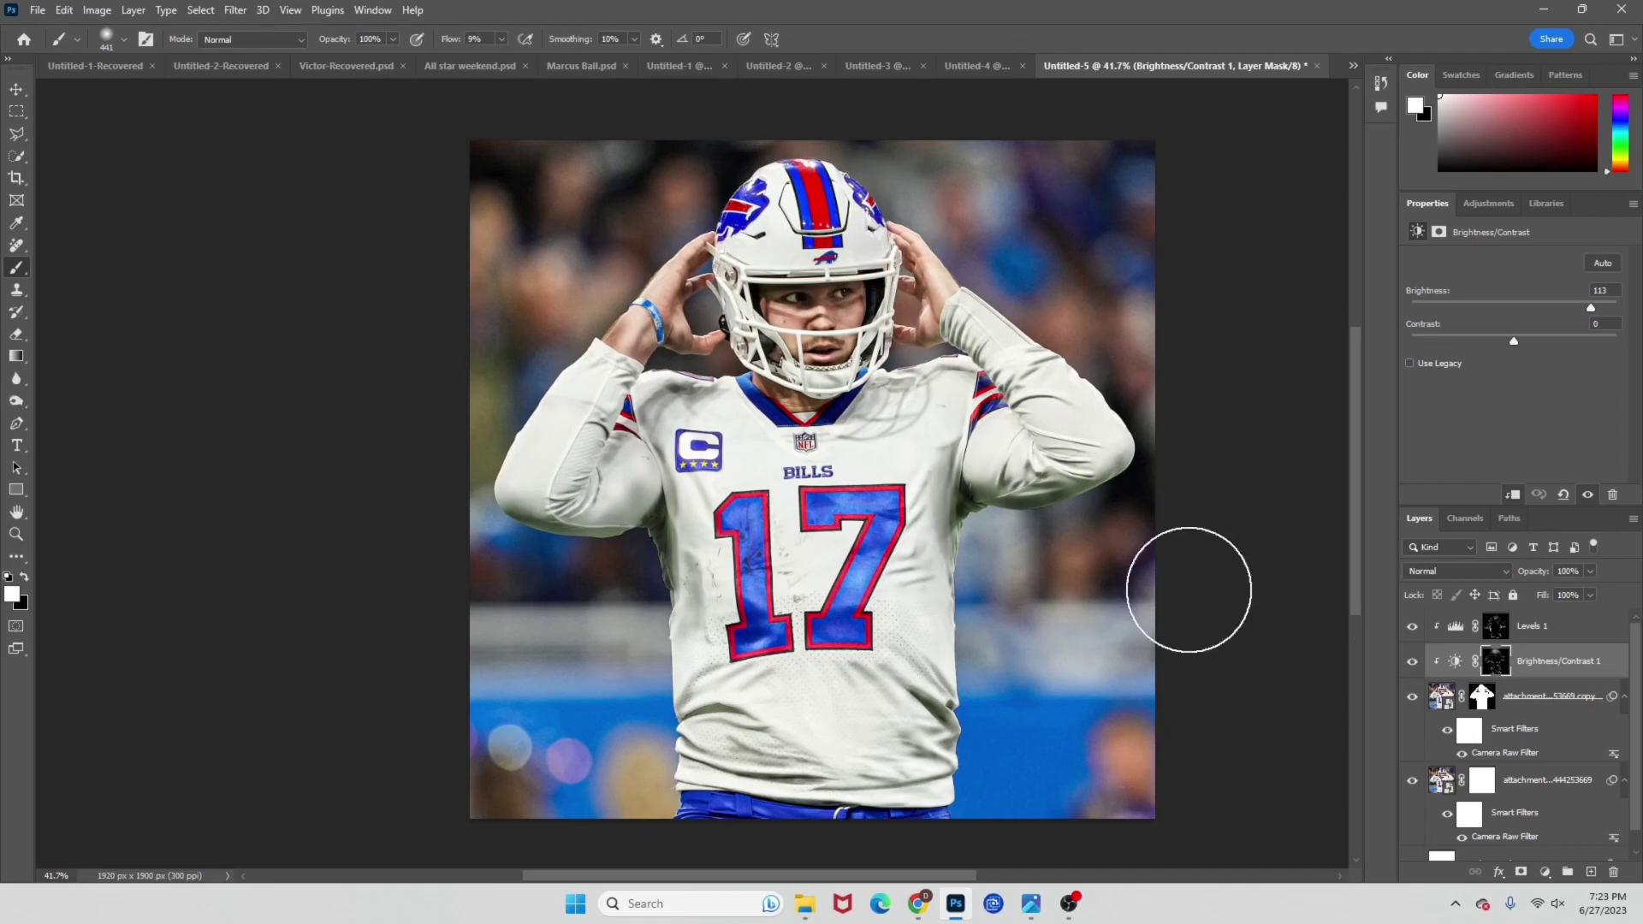
{"action": "left_click", "coordinate": [1410, 665]}
{"action": "left_click", "coordinate": [1410, 665]}
{"action": "left_click", "coordinate": [1410, 665]}
{"action": "left_click", "coordinate": [1410, 664]}
{"action": "left_click", "coordinate": [1410, 664]}
{"action": "left_click", "coordinate": [1410, 665]}
{"action": "left_click", "coordinate": [1410, 665]}
{"action": "left_click", "coordinate": [1410, 665]}
{"action": "left_click", "coordinate": [1410, 664]}
{"action": "left_click", "coordinate": [1410, 665]}
{"action": "left_click", "coordinate": [1410, 665]}
{"action": "left_click", "coordinate": [1409, 665]}
{"action": "left_click", "coordinate": [1410, 665]}
{"action": "left_click", "coordinate": [1410, 665]}
{"action": "left_click", "coordinate": [1403, 664]}
{"action": "left_click", "coordinate": [1405, 640]}
{"action": "left_click", "coordinate": [1406, 660]}
{"action": "left_click", "coordinate": [1405, 633]}
{"action": "scroll", "coordinate": [1030, 590], "scroll_direction": "left", "scroll_amount": 1}
{"action": "scroll", "coordinate": [886, 539], "scroll_direction": "right", "scroll_amount": 1}
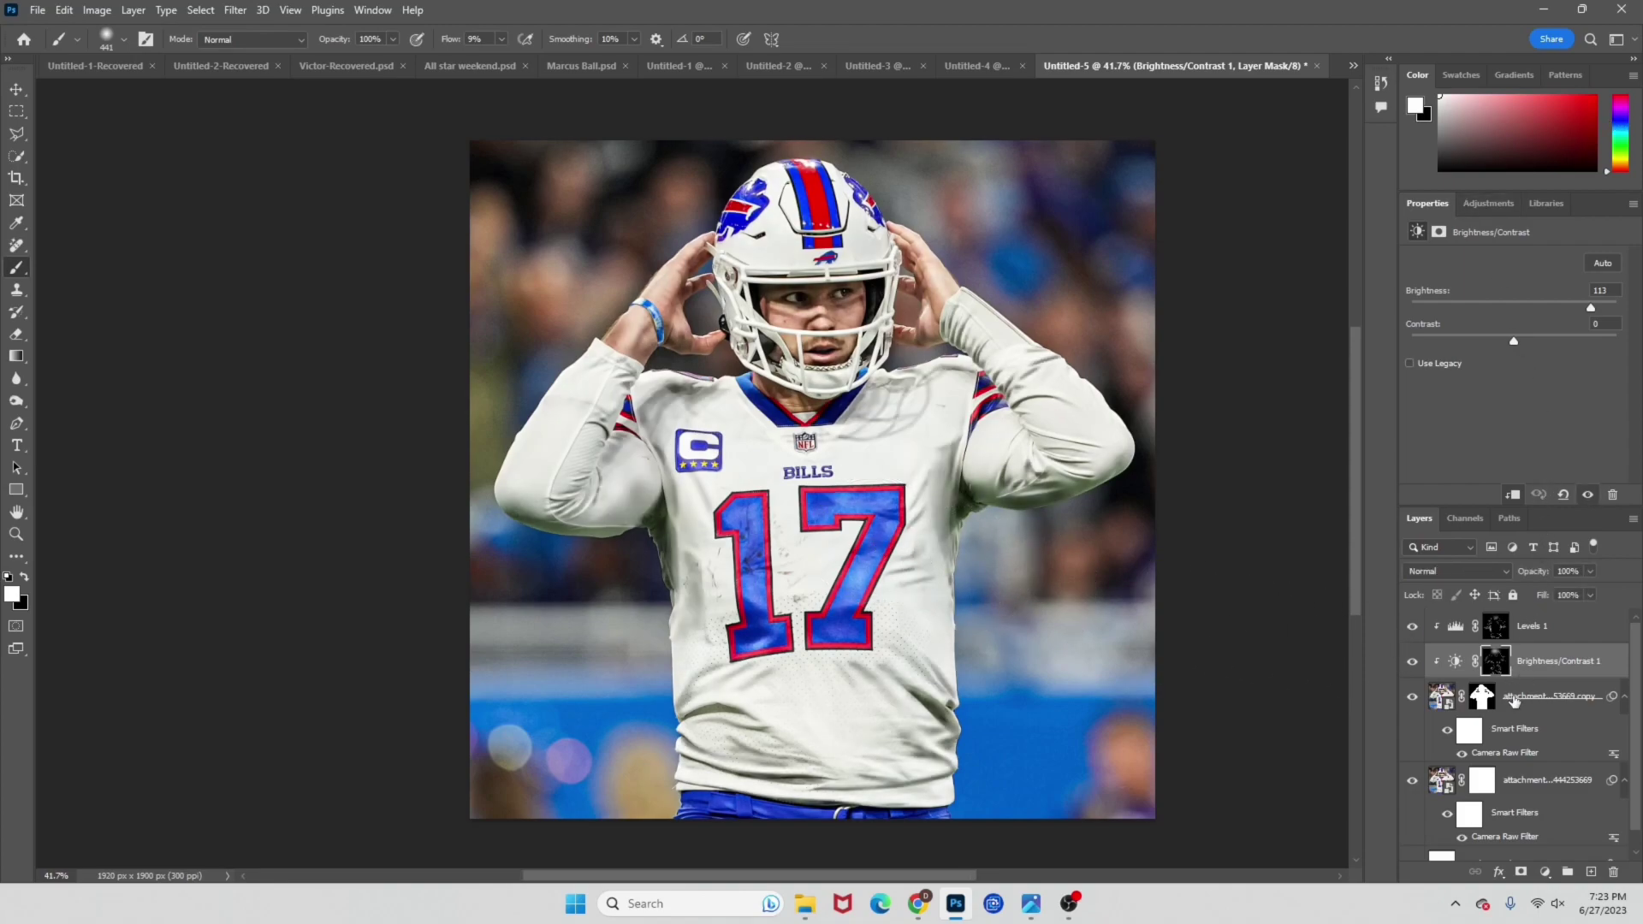
{"action": "left_click", "coordinate": [1528, 637]}
{"action": "left_click", "coordinate": [1412, 626]}
{"action": "left_click", "coordinate": [1411, 626]}
{"action": "scroll", "coordinate": [1084, 558], "scroll_direction": "left", "scroll_amount": 1}
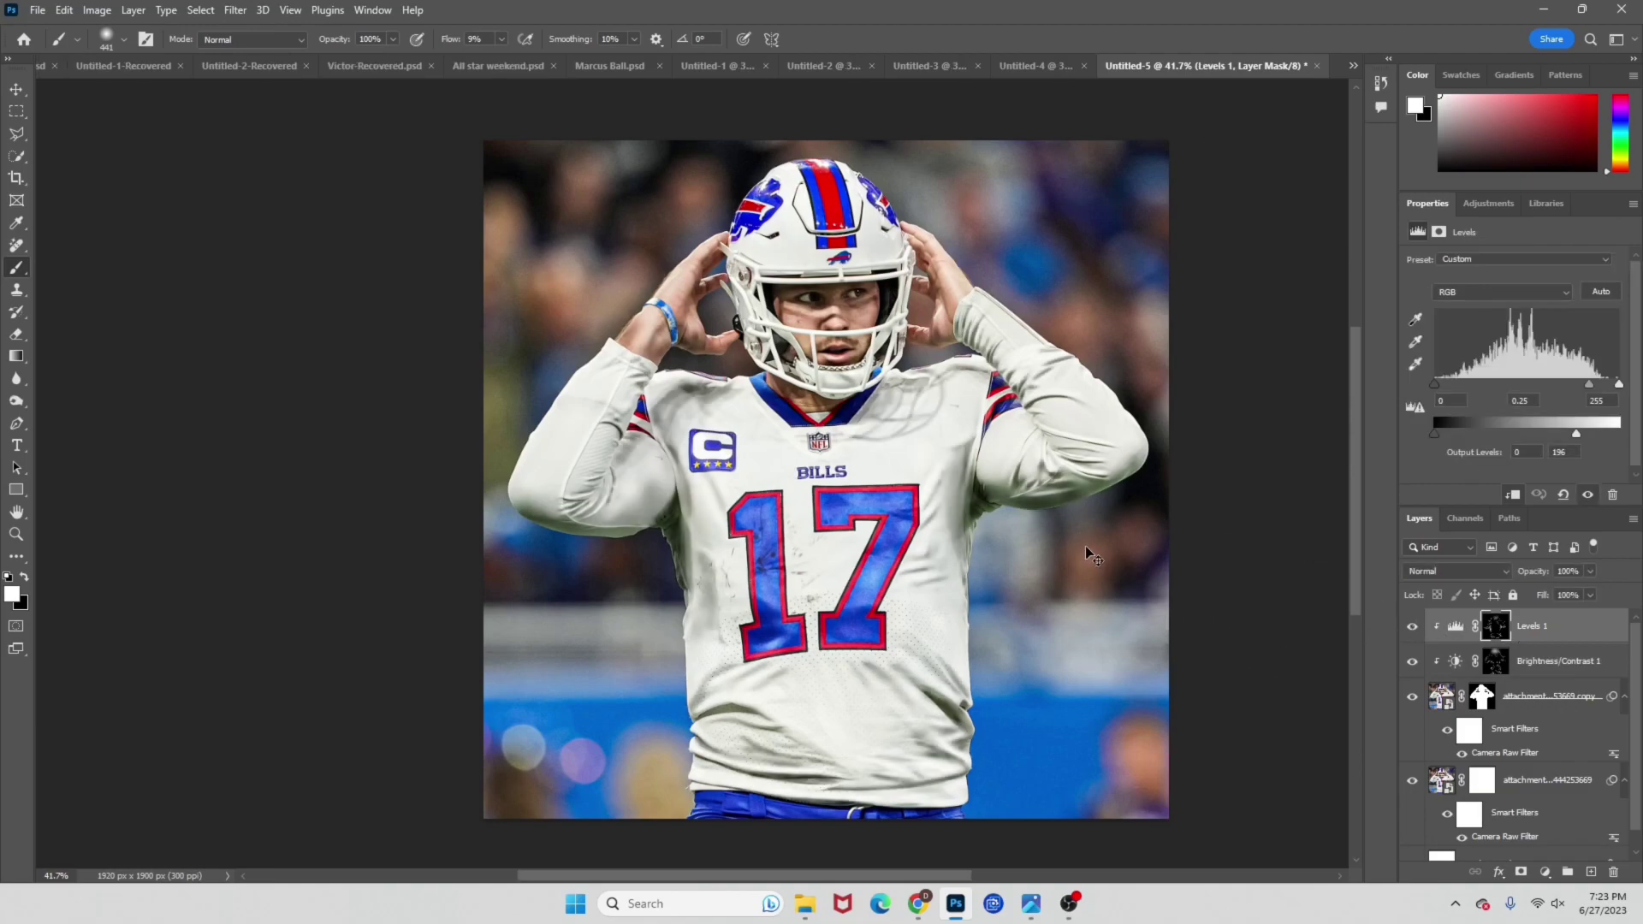
Add a Curves adjustment layer above Levels 1 and clip it to the player cutout.
{"action": "left_click", "coordinate": [1488, 204]}
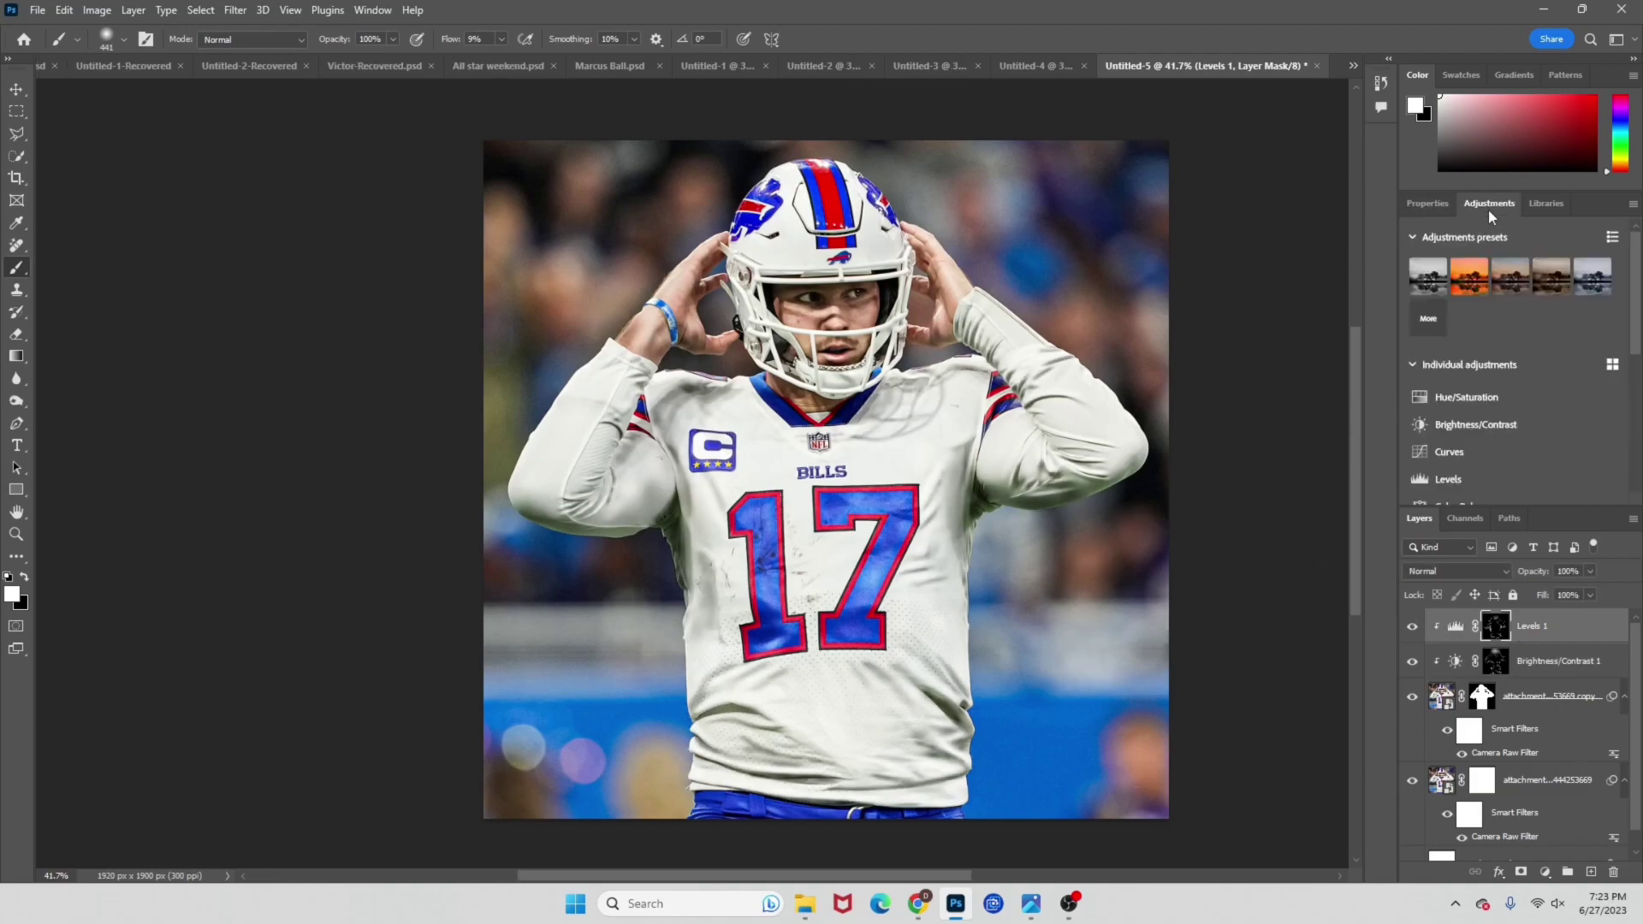
{"action": "left_click", "coordinate": [1516, 454]}
{"action": "right_click", "coordinate": [1531, 626]}
{"action": "left_click", "coordinate": [1437, 536]}
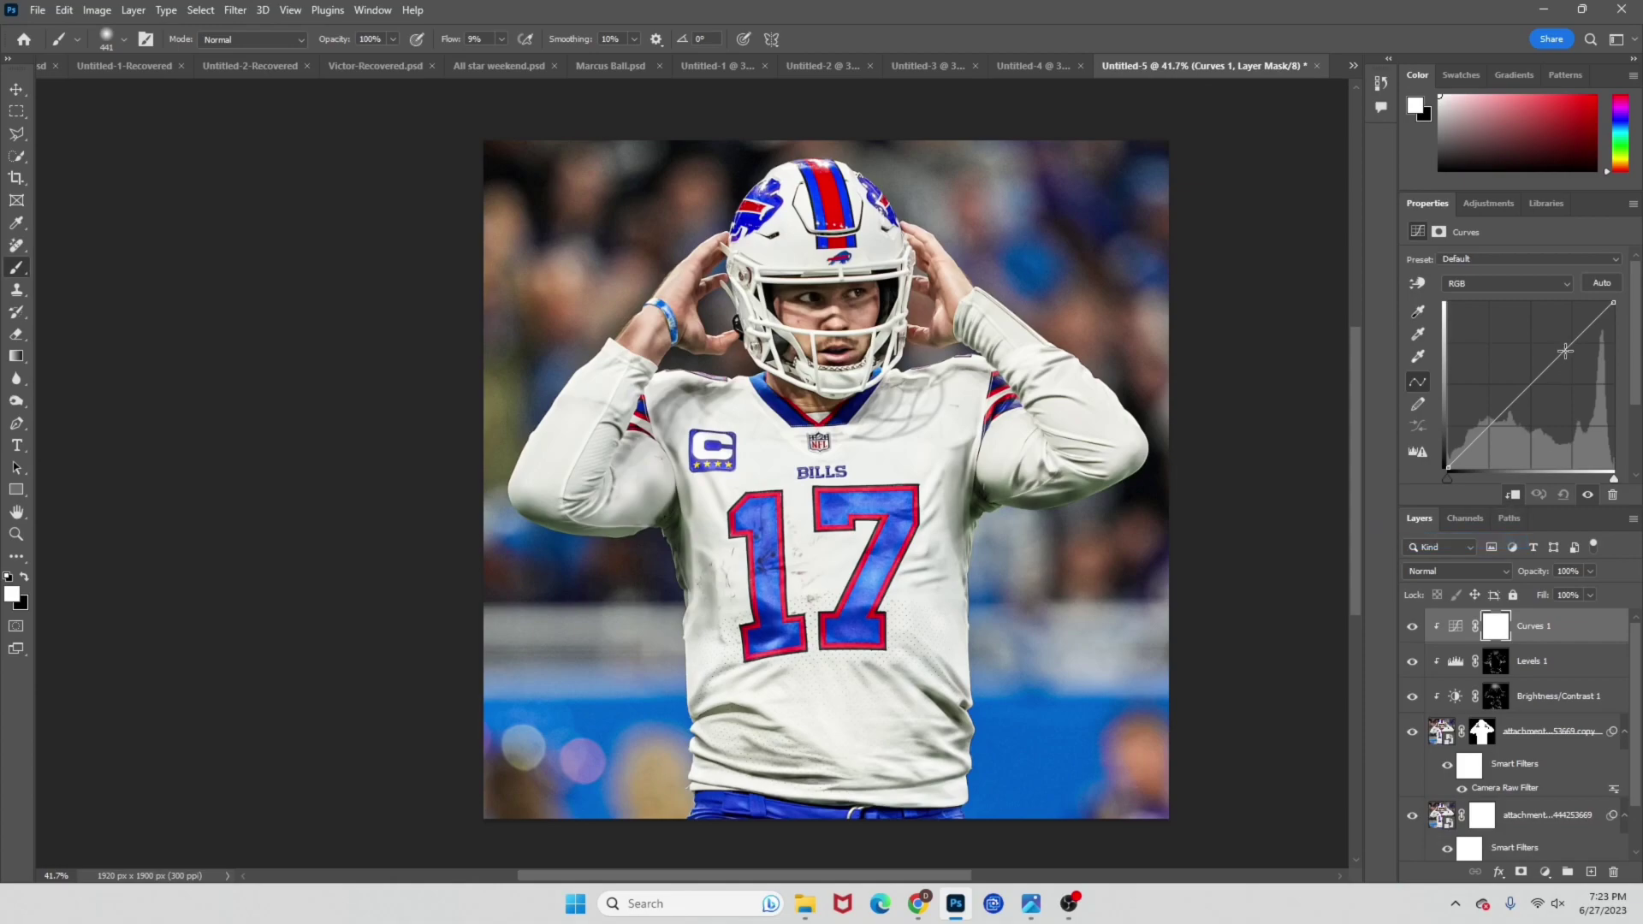
Shape the RGB curve into a subtle S by lowering the shadows and slightly lifting the highlights.
{"action": "left_click_drag", "start_coordinate": [1572, 346], "coordinate": [1573, 338]}
{"action": "left_click_drag", "start_coordinate": [1487, 425], "coordinate": [1484, 437]}
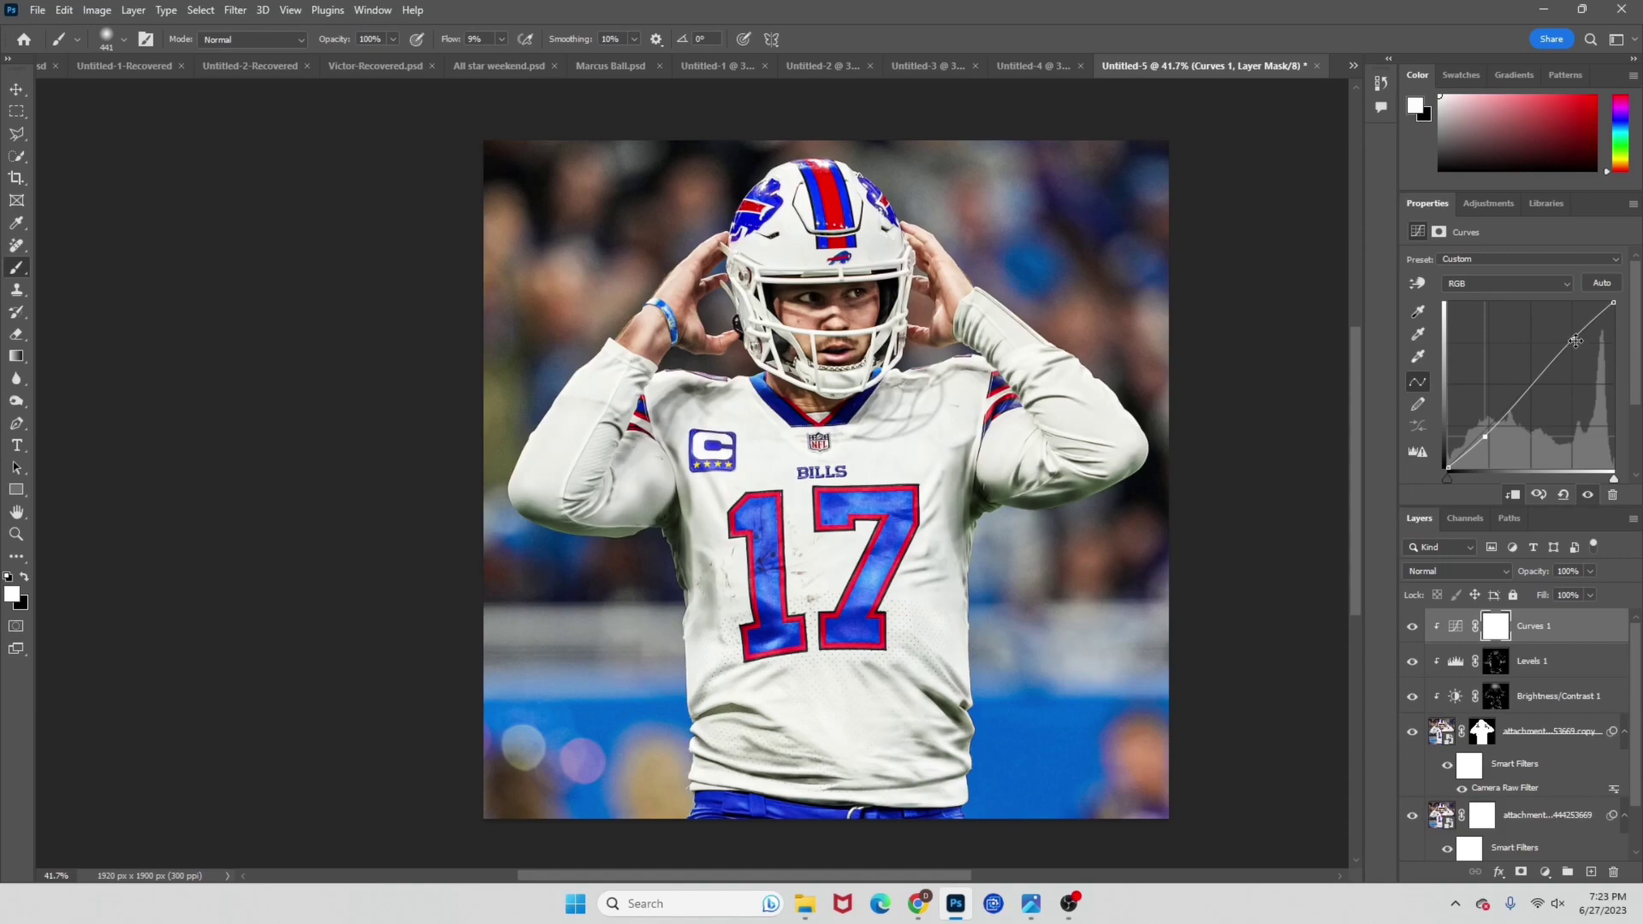
{"action": "left_click_drag", "start_coordinate": [1572, 340], "coordinate": [1571, 344]}
Toggle the Curves layer's visibility to compare the player's contrast before and after.
{"action": "left_click", "coordinate": [1411, 629]}
{"action": "left_click", "coordinate": [1411, 629]}
{"action": "left_click", "coordinate": [1413, 629]}
{"action": "left_click", "coordinate": [1413, 630]}
{"action": "left_click", "coordinate": [1413, 630]}
{"action": "left_click", "coordinate": [1413, 629]}
{"action": "left_click", "coordinate": [1413, 628]}
{"action": "left_click", "coordinate": [1412, 629]}
{"action": "left_click", "coordinate": [1413, 629]}
{"action": "left_click", "coordinate": [1413, 630]}
{"action": "left_click", "coordinate": [1412, 630]}
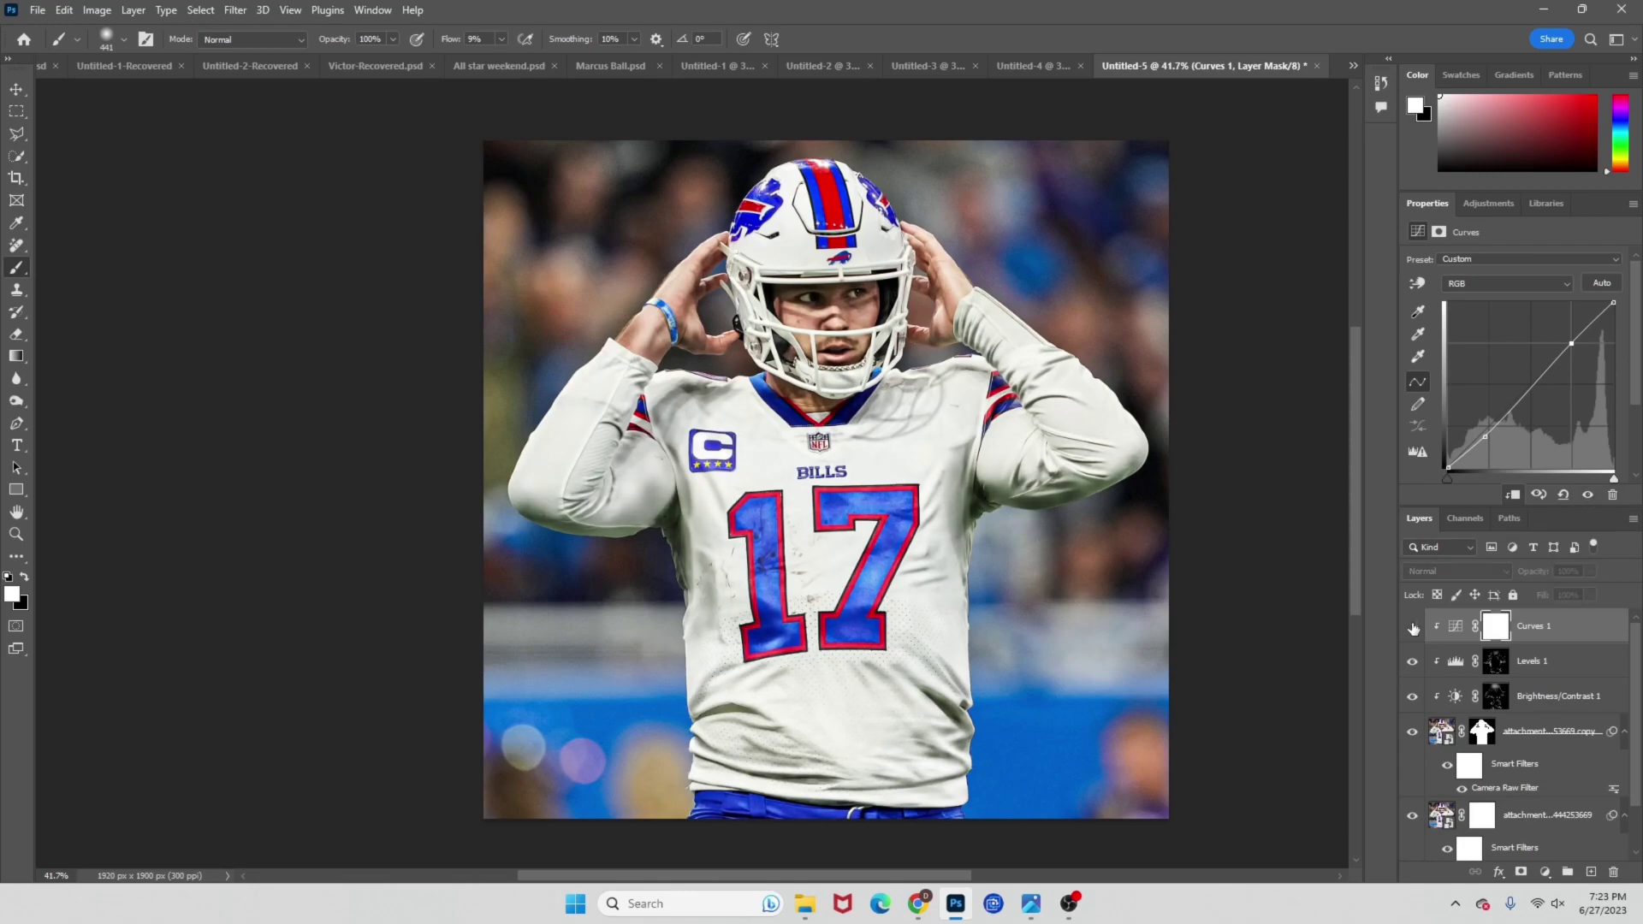